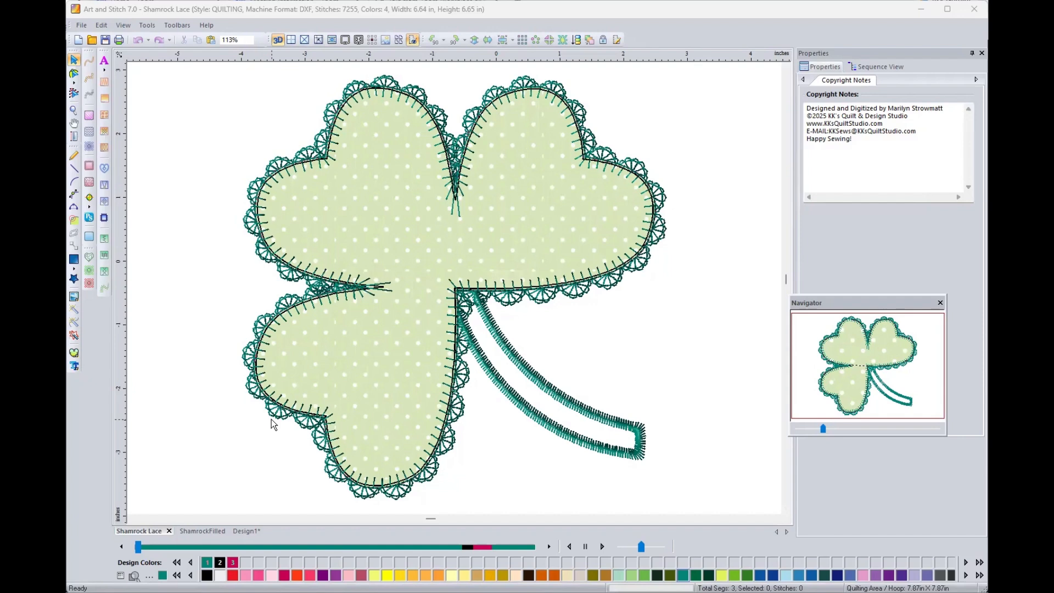
View the ShamrockFilled design and return to the blank Design1 document
{"action": "left_click", "coordinate": [211, 532]}
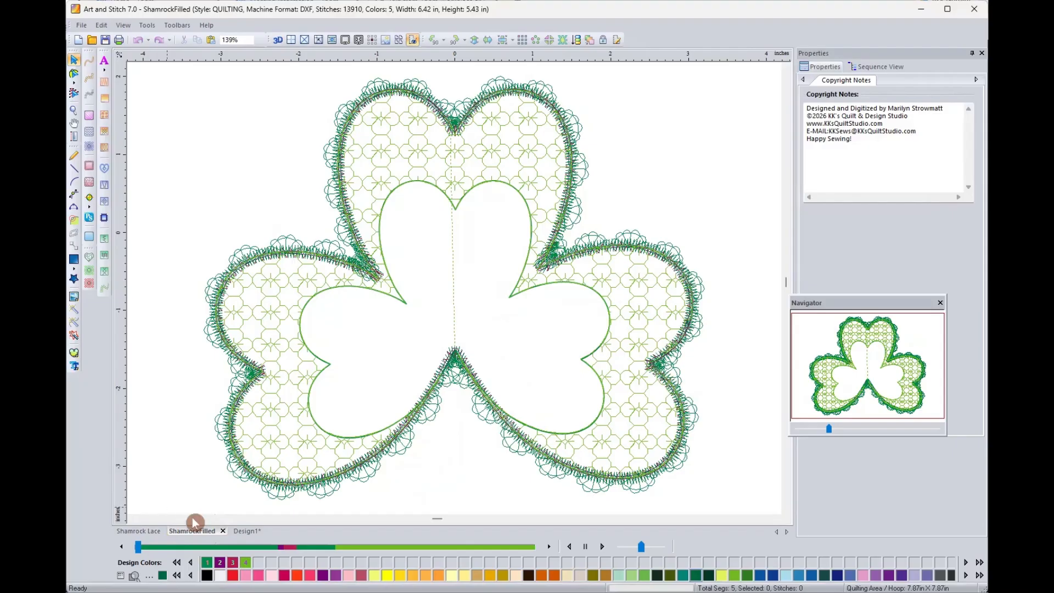
{"action": "left_click", "coordinate": [252, 531]}
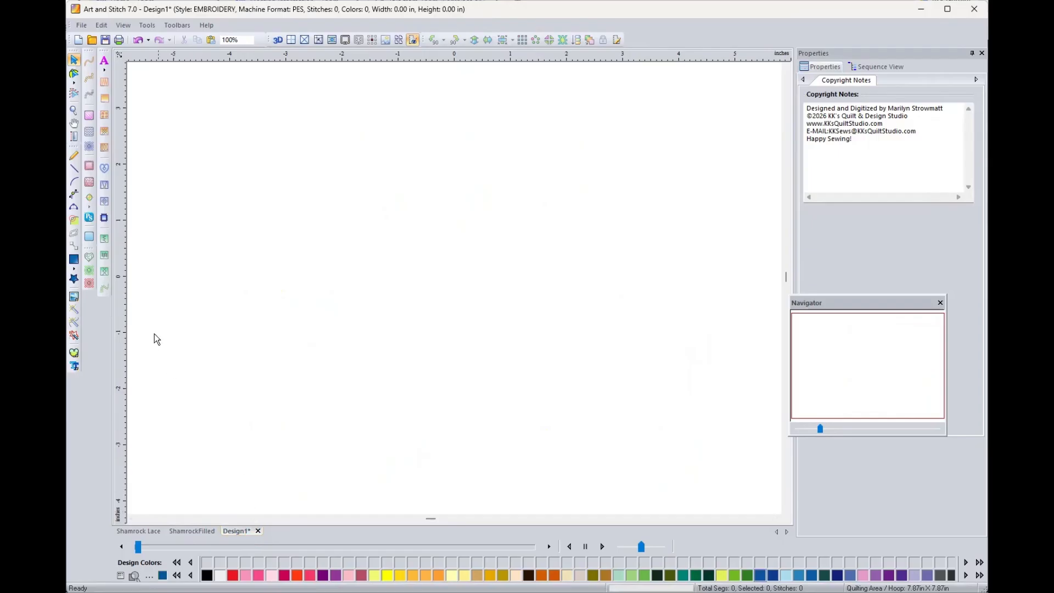
Draw a nearly horizontal straight line about 5.3 in long and, below it, a rectangle about 3.75 by 3.68 in
{"action": "left_click", "coordinate": [74, 168]}
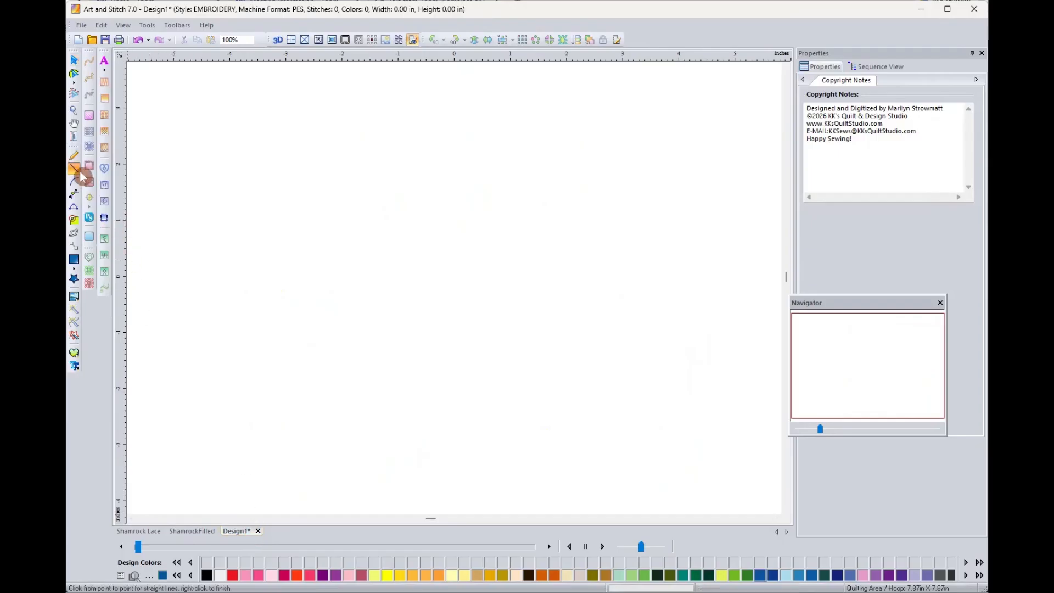
{"action": "left_click", "coordinate": [176, 144]}
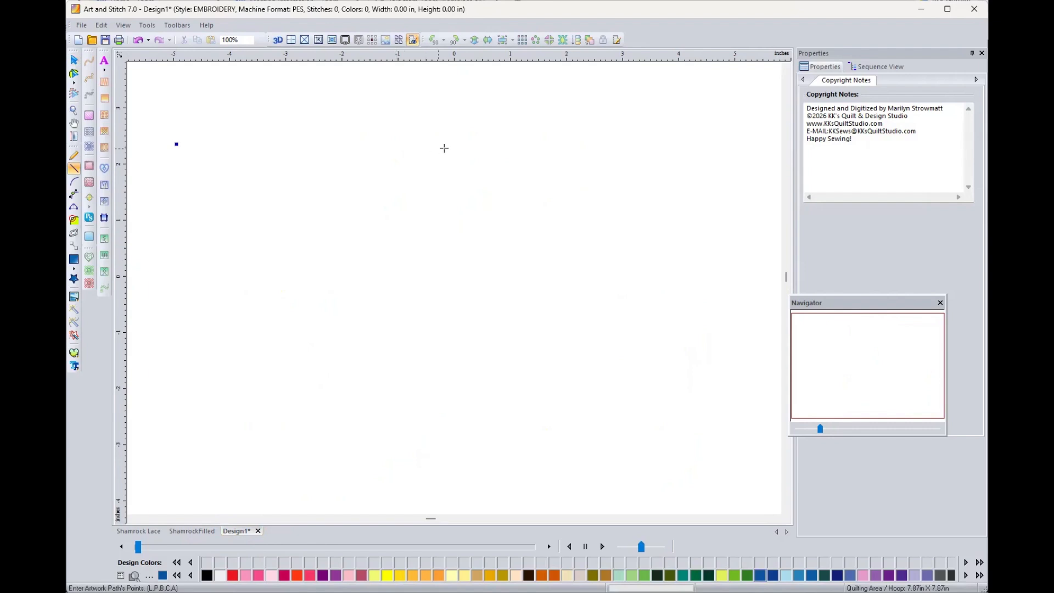
{"action": "left_click", "coordinate": [472, 151]}
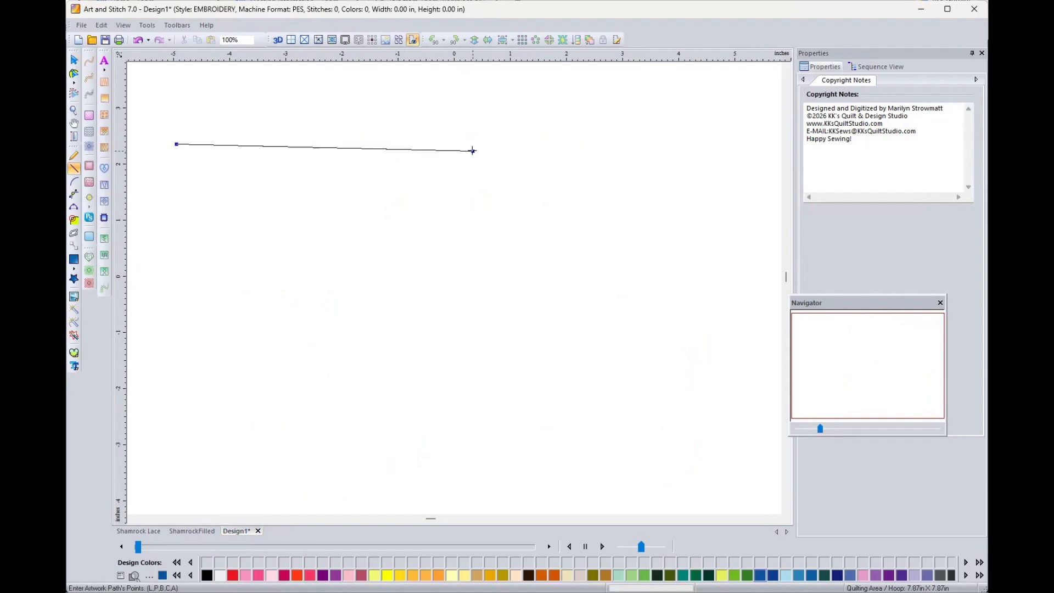
{"action": "left_click", "coordinate": [74, 60]}
{"action": "left_click", "coordinate": [73, 259]}
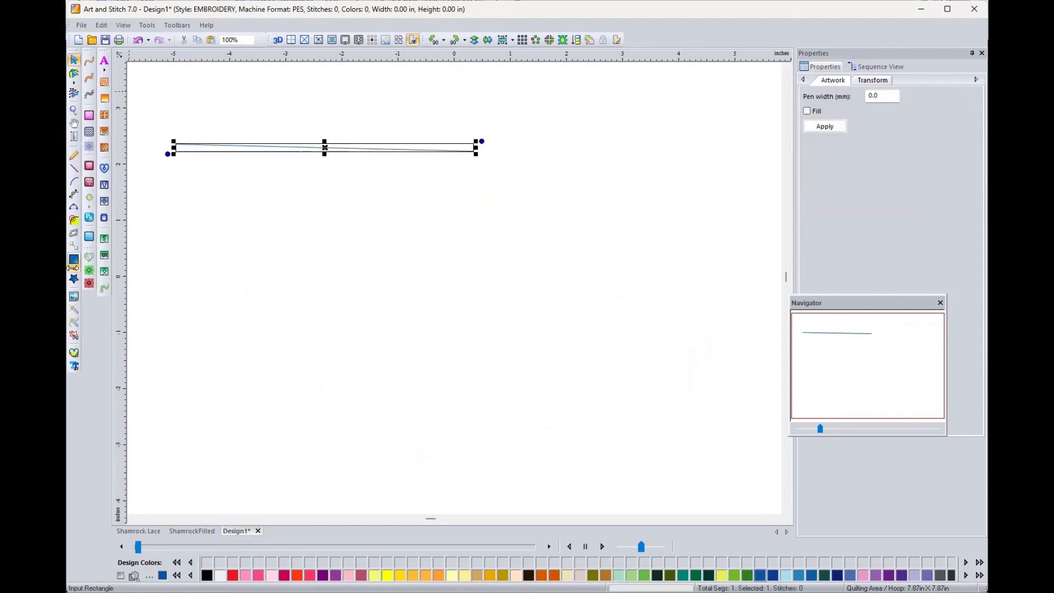
{"action": "left_click_drag", "start_coordinate": [208, 205], "coordinate": [421, 412]}
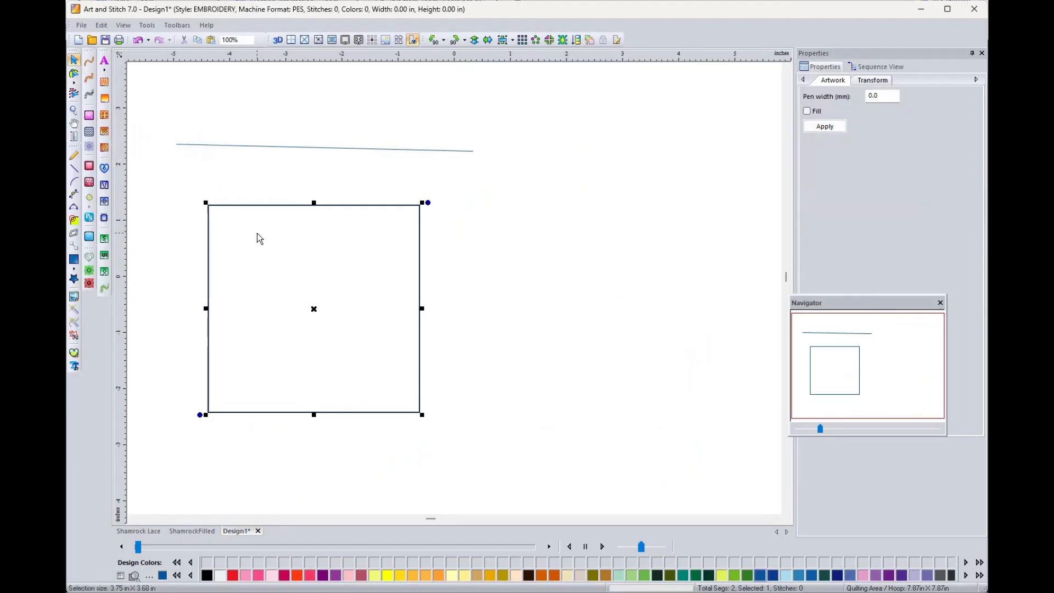
Give the rectangle a Motif fill and change its pattern to the Blackwork heart motif
{"action": "left_click", "coordinate": [90, 132]}
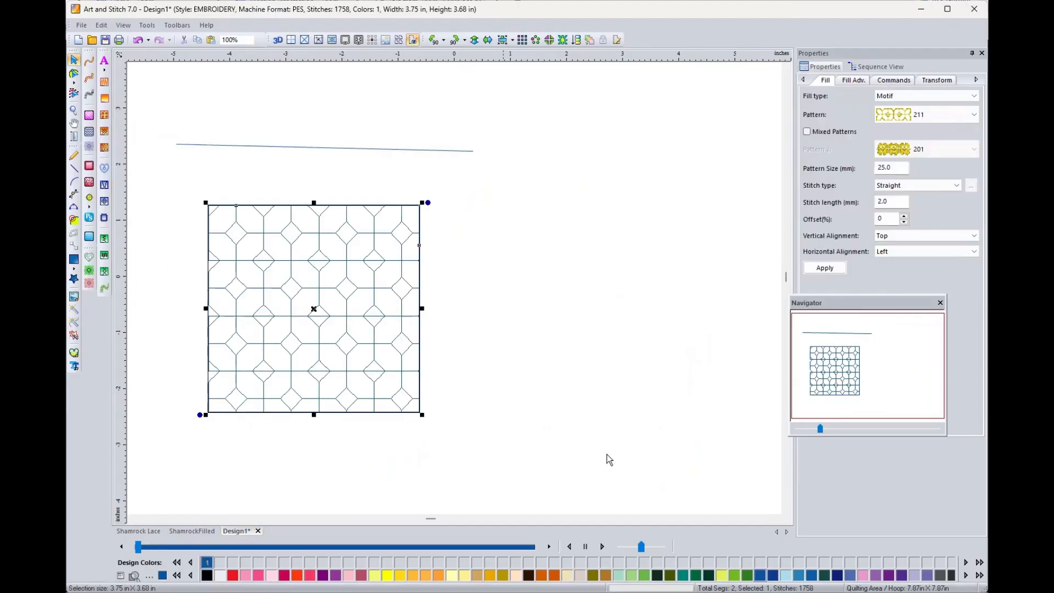
{"action": "left_click", "coordinate": [960, 114]}
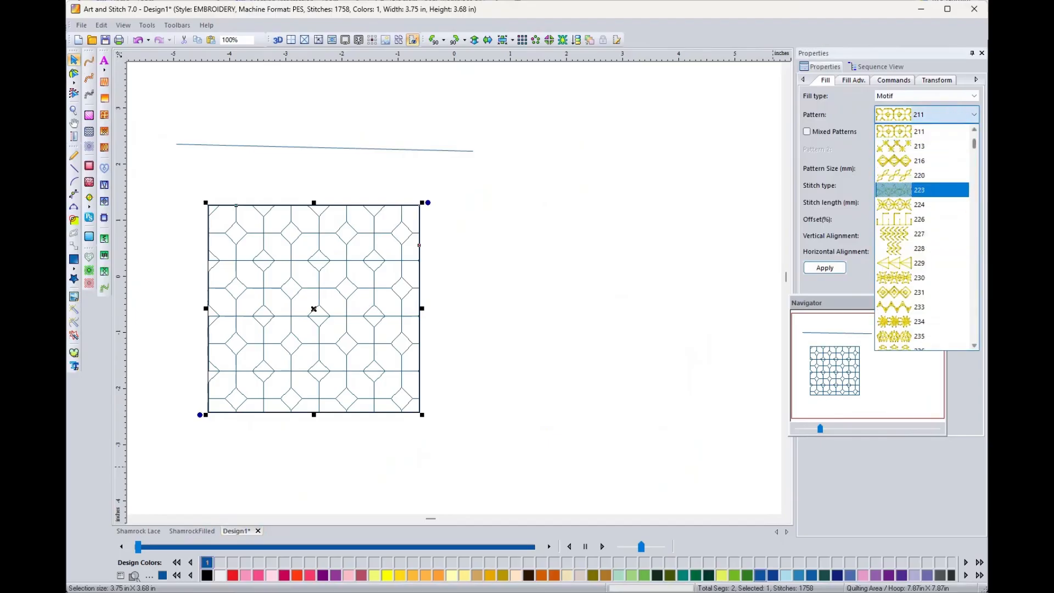
{"action": "left_click_drag", "start_coordinate": [973, 143], "coordinate": [911, 236]}
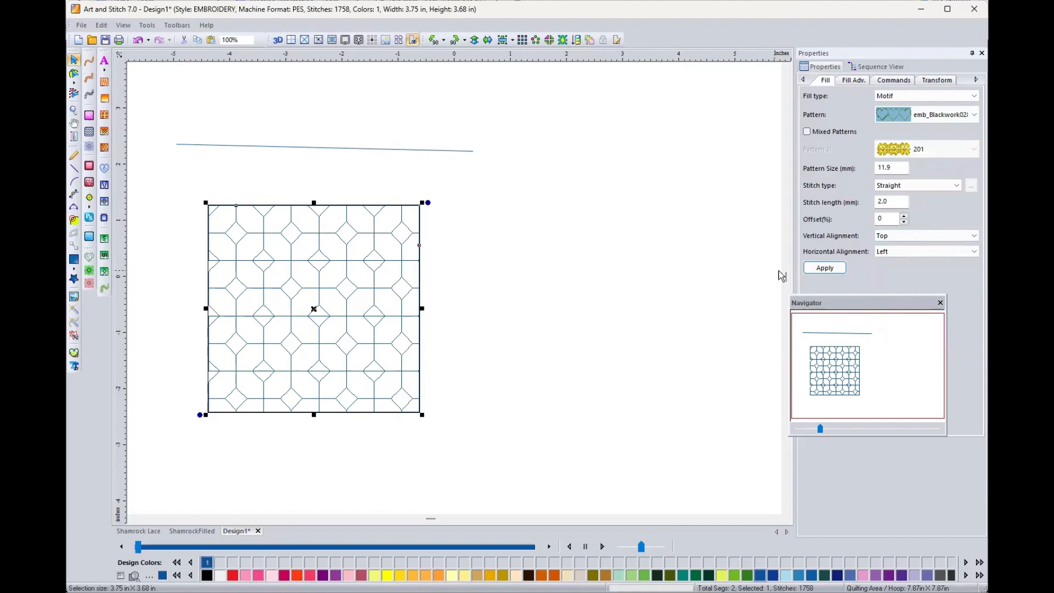
{"action": "left_click", "coordinate": [823, 268]}
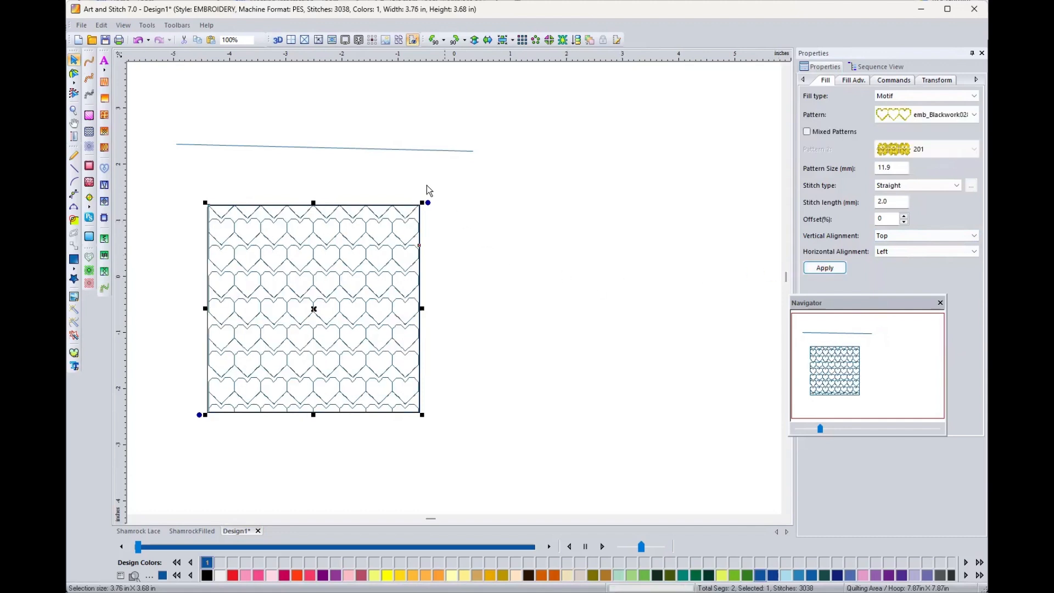
Turn the straight line above the rectangle into a motif run using motif 211
{"action": "left_click", "coordinate": [379, 150]}
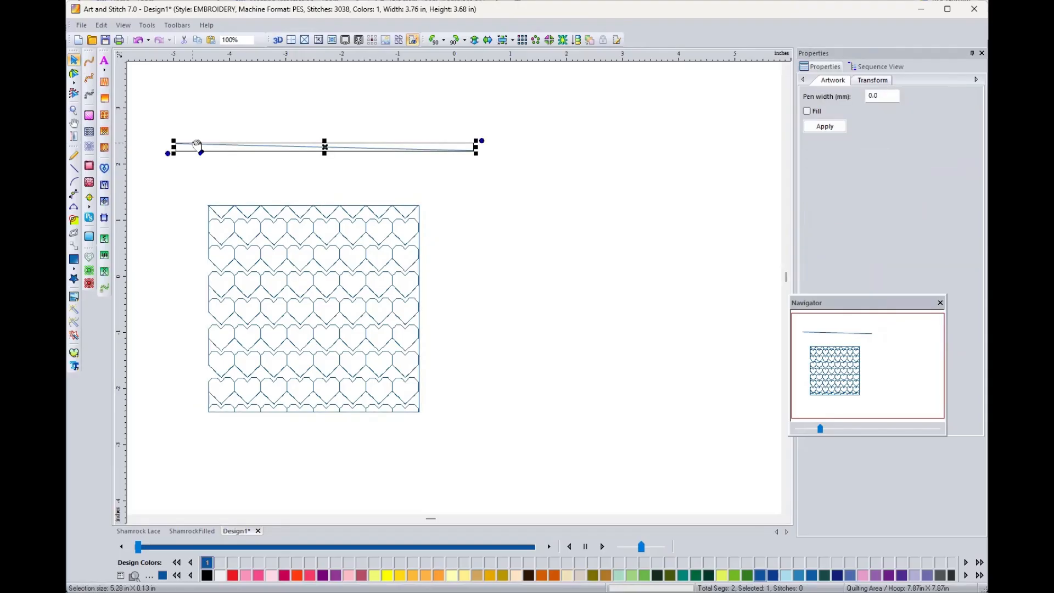
{"action": "left_click", "coordinate": [90, 81]}
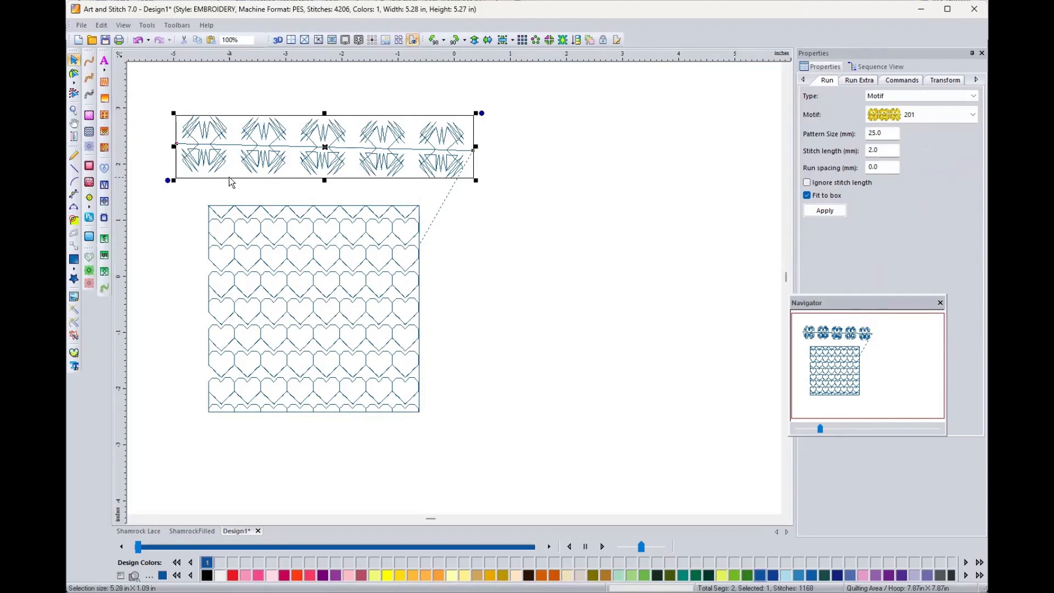
{"action": "left_click", "coordinate": [931, 122]}
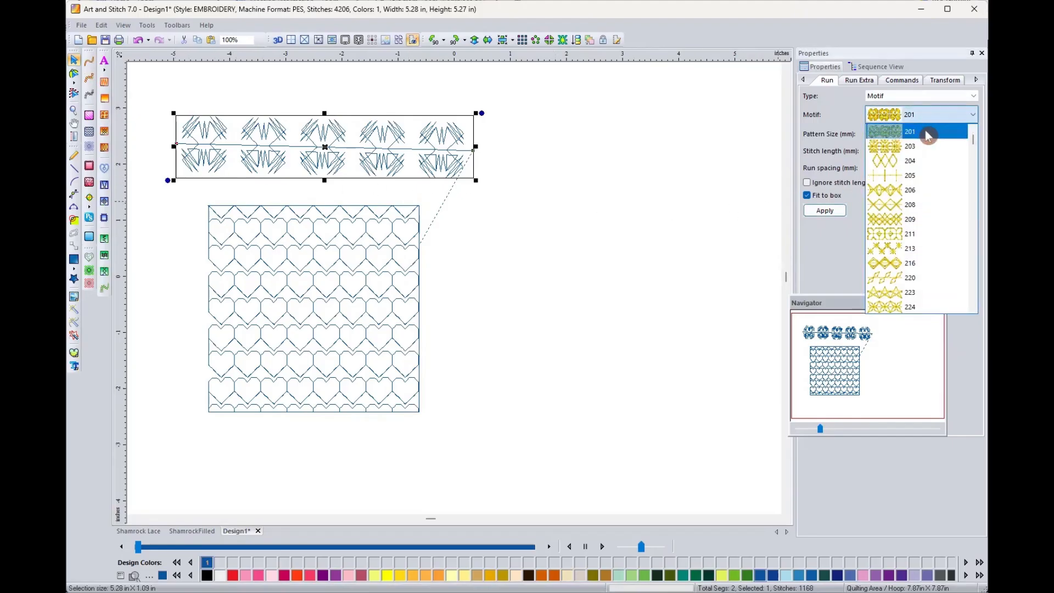
{"action": "left_click", "coordinate": [909, 235]}
{"action": "left_click", "coordinate": [824, 210]}
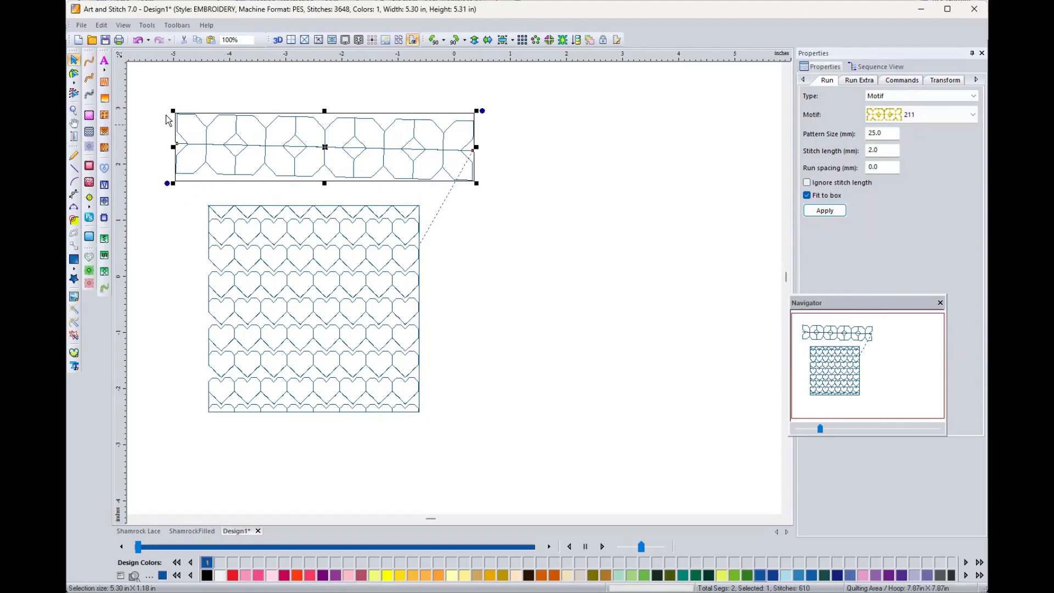
Remove both the motif line and the heart-filled rectangle from the design
{"action": "left_click_drag", "start_coordinate": [158, 92], "coordinate": [266, 249]}
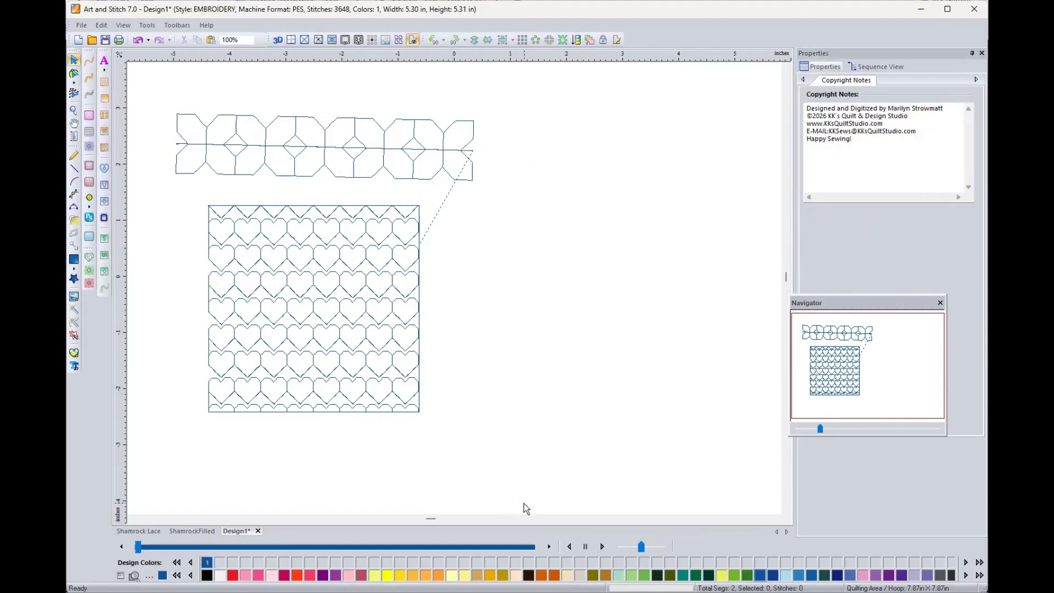
{"action": "key", "text": "ctrl+a"}
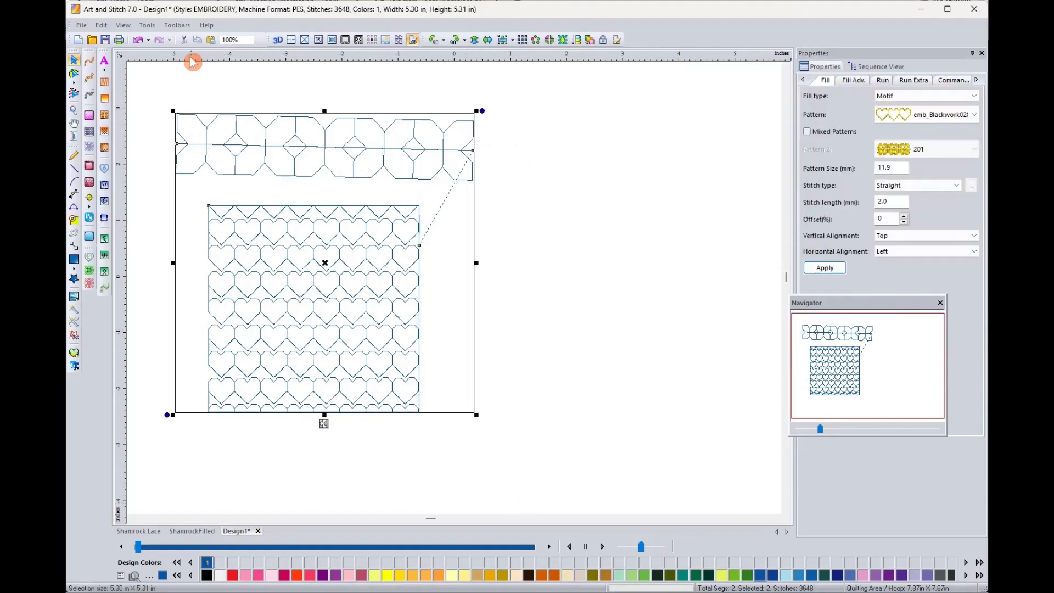
{"action": "left_click", "coordinate": [185, 40]}
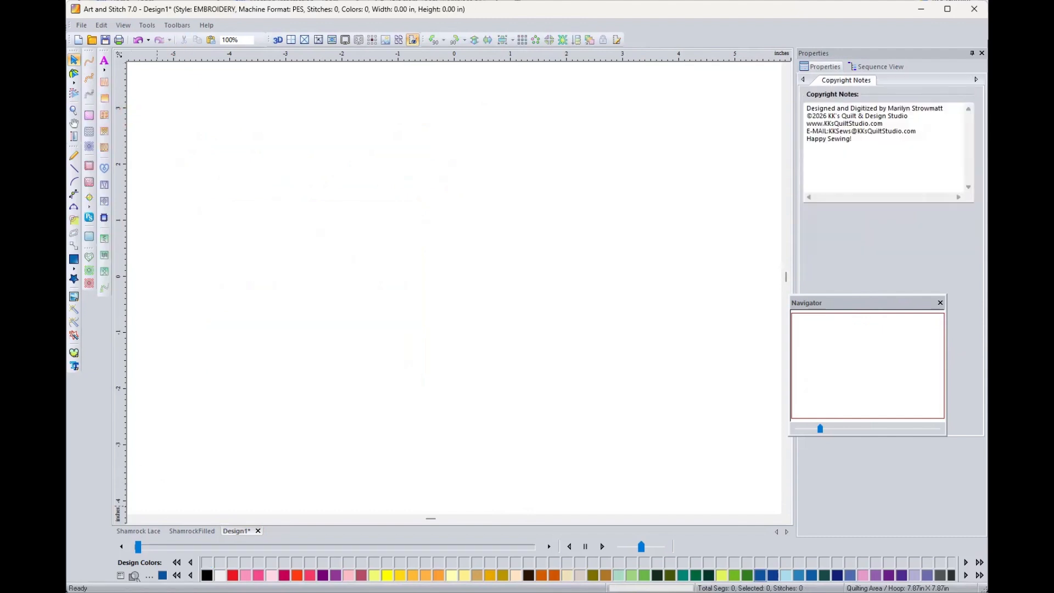
Show the grid on the empty design, enlarge the work area to 526%, and move the Navigator lower
{"action": "left_click", "coordinate": [356, 456]}
{"action": "left_click", "coordinate": [291, 42]}
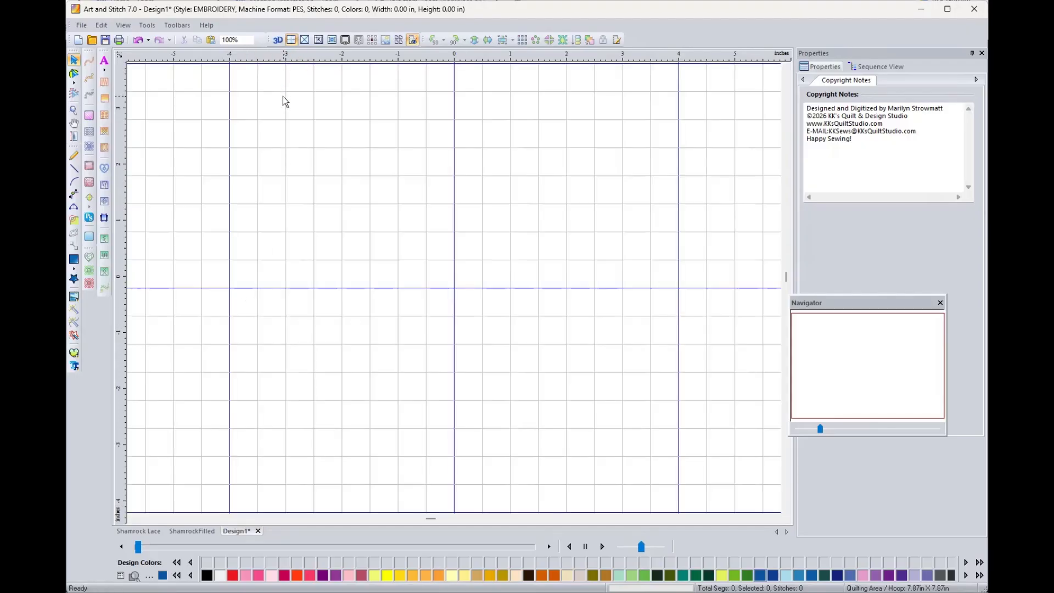
{"action": "left_click", "coordinate": [784, 425]}
{"action": "left_click_drag", "start_coordinate": [820, 433], "coordinate": [922, 434]}
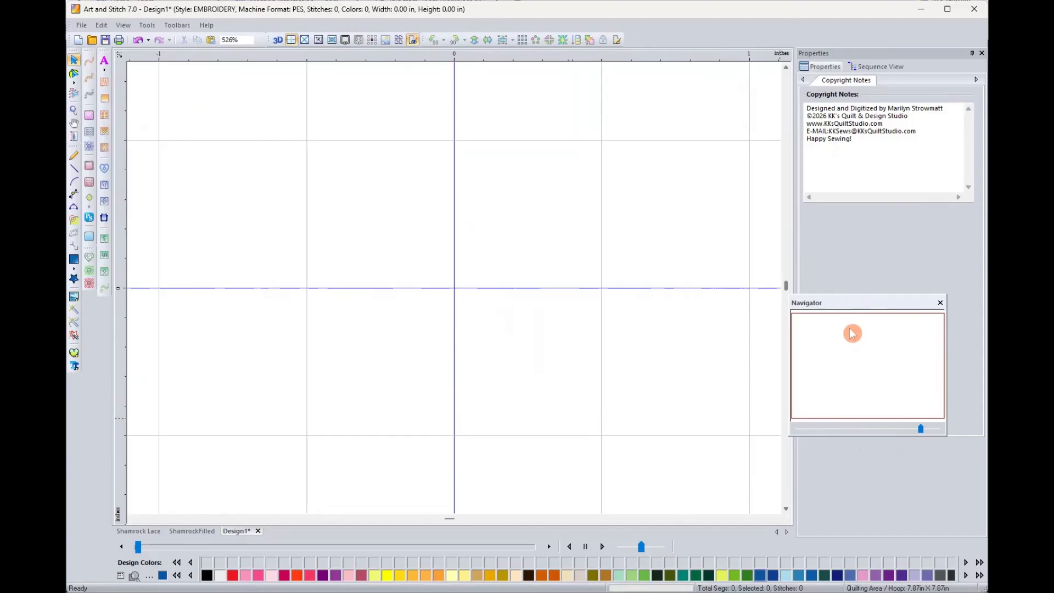
{"action": "left_click_drag", "start_coordinate": [849, 305], "coordinate": [850, 333]}
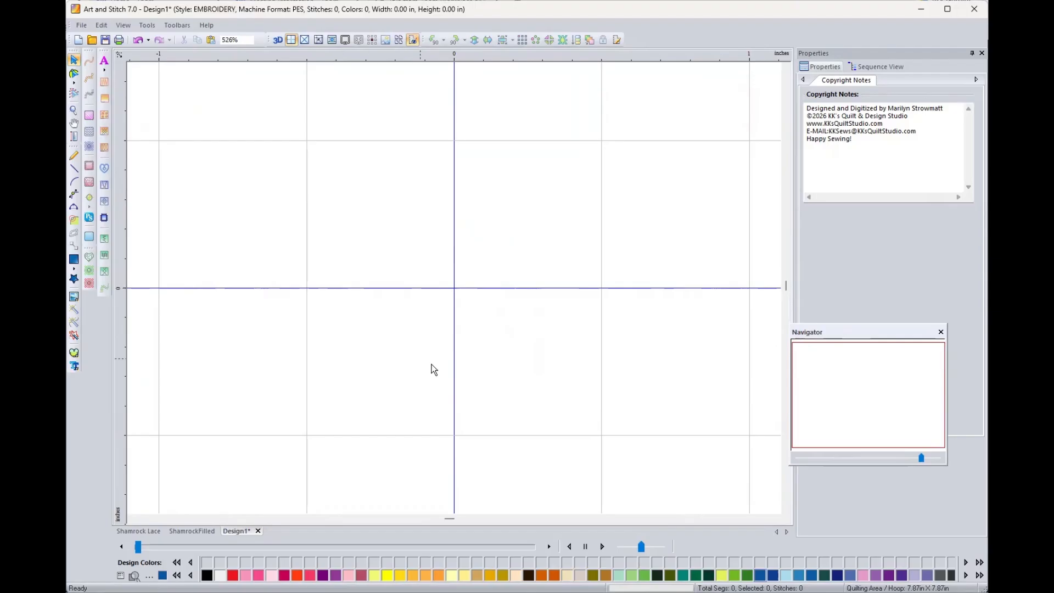
Draw a semicircular arc about 0.4 in wide on the horizontal axis, starting 0.5 in left of the centre
{"action": "left_click", "coordinate": [77, 208]}
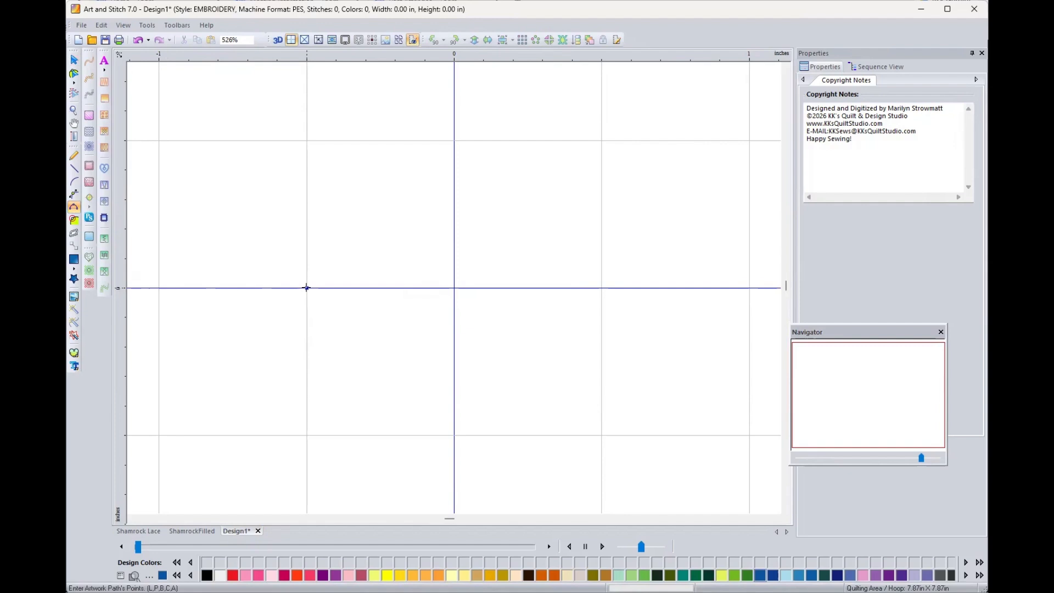
{"action": "left_click", "coordinate": [307, 288]}
{"action": "left_click", "coordinate": [374, 226]}
{"action": "left_click", "coordinate": [429, 287]}
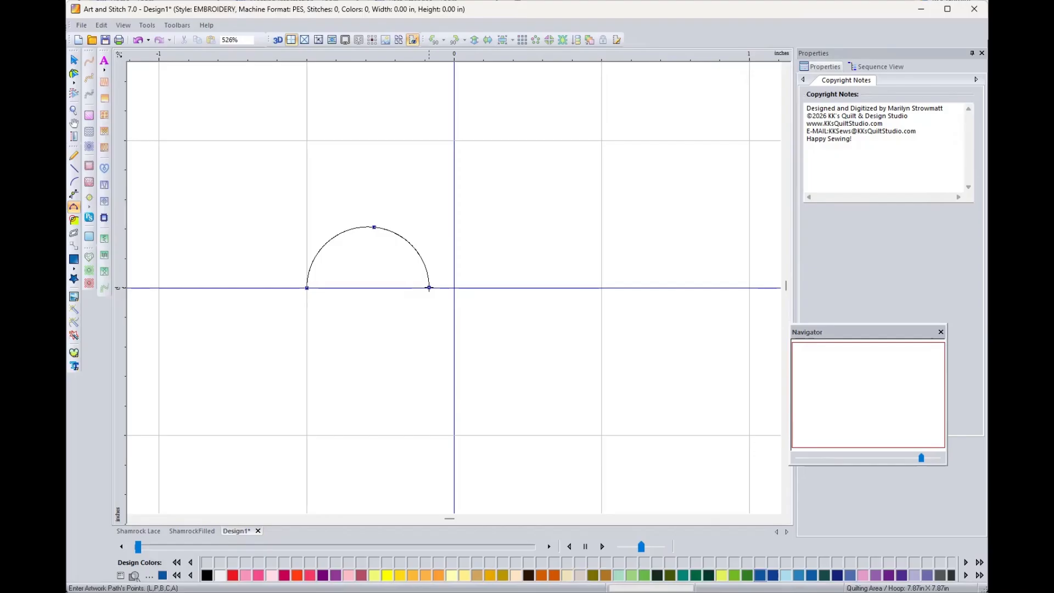
Place a vertical guideline through the arc's middle and continue the path straight from its right end to the baseline centre point
{"action": "left_click", "coordinate": [75, 170]}
{"action": "left_click_drag", "start_coordinate": [122, 251], "coordinate": [369, 274]}
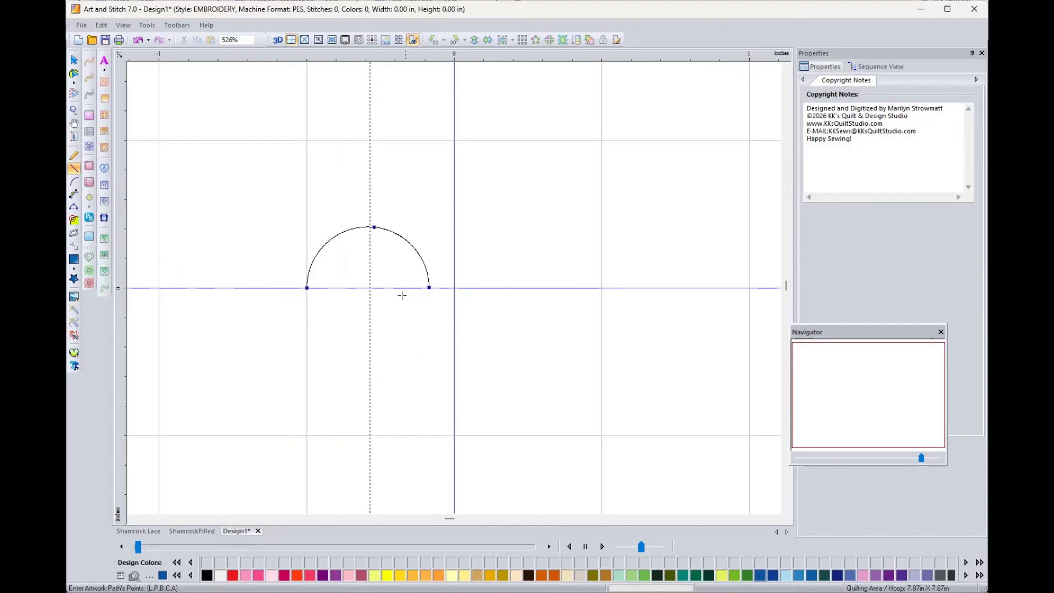
{"action": "left_click", "coordinate": [370, 287]}
Draw four straight spokes from the baseline centre to the arc and back, ending along the baseline at the arc's left end
{"action": "left_click", "coordinate": [420, 258]}
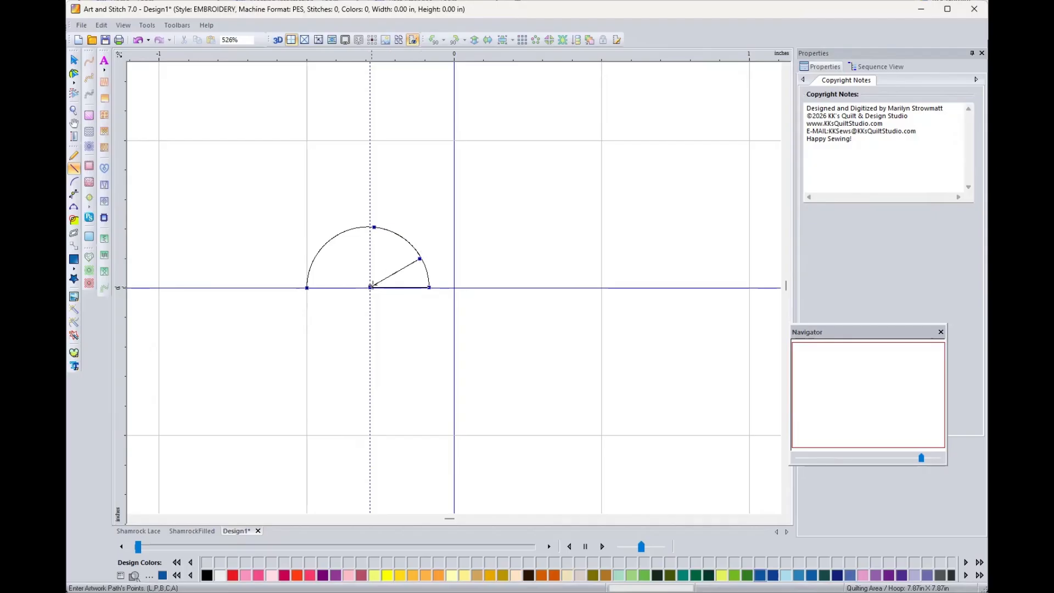
{"action": "left_click", "coordinate": [370, 287]}
{"action": "left_click", "coordinate": [396, 235]}
{"action": "left_click", "coordinate": [370, 287]}
{"action": "left_click", "coordinate": [350, 232]}
{"action": "left_click", "coordinate": [370, 286]}
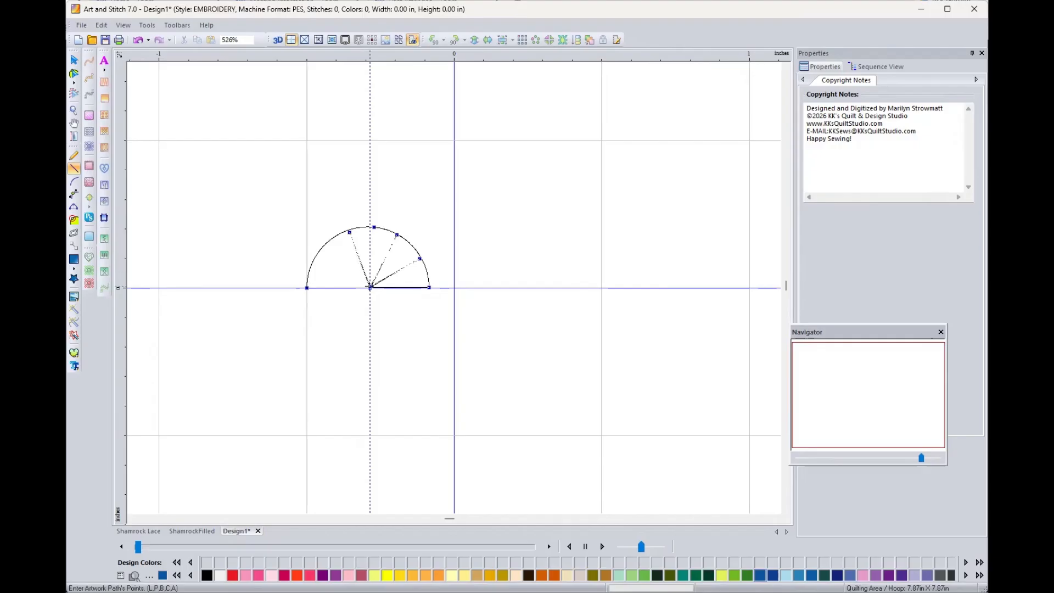
{"action": "left_click", "coordinate": [317, 254]}
{"action": "left_click", "coordinate": [369, 285]}
{"action": "left_click", "coordinate": [307, 288]}
Add five small curved scallops around the outside of the arc, from its left end across the spoke tips to its right end
{"action": "left_click", "coordinate": [73, 208]}
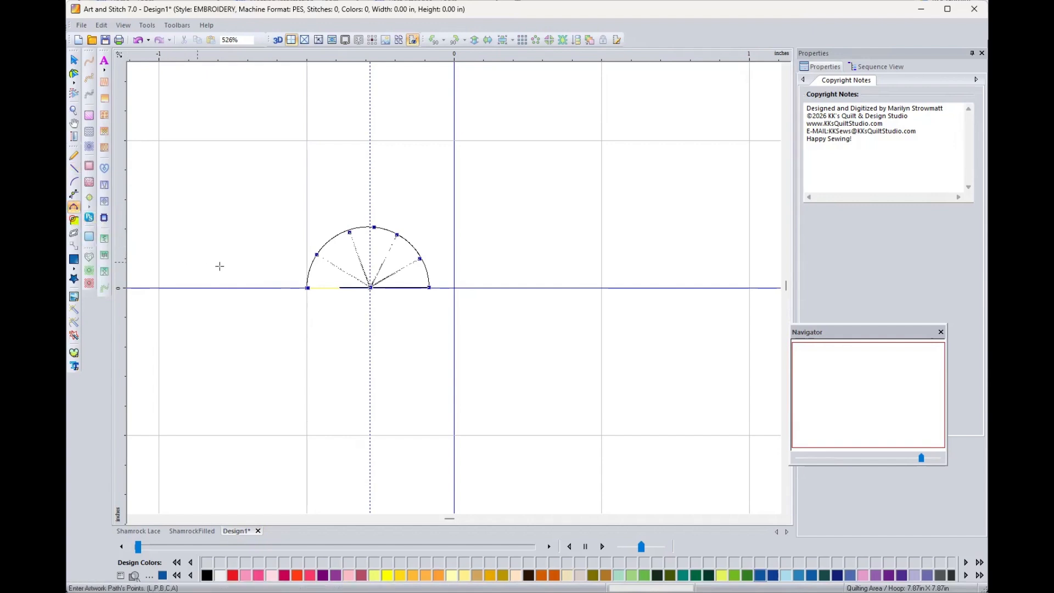
{"action": "left_click", "coordinate": [293, 266]}
{"action": "left_click", "coordinate": [316, 255]}
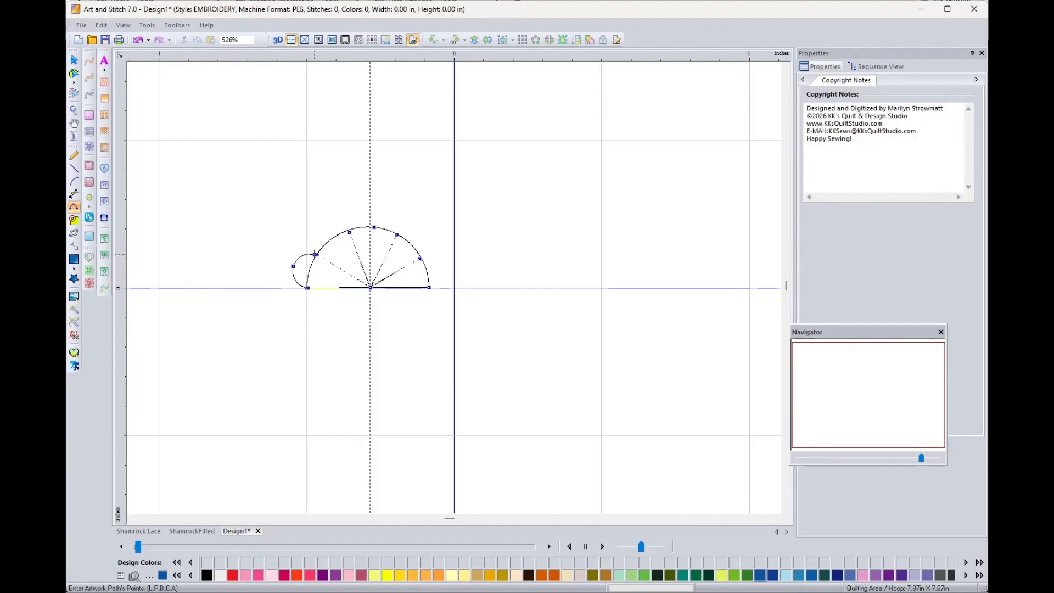
{"action": "left_click", "coordinate": [319, 227]}
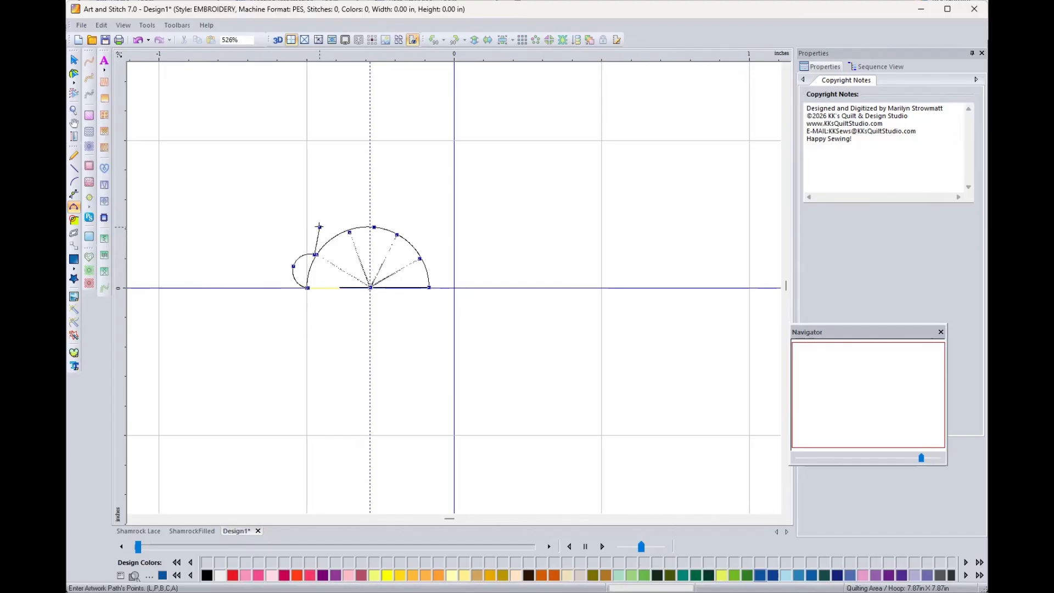
{"action": "left_click", "coordinate": [346, 229]}
{"action": "left_click", "coordinate": [378, 211]}
{"action": "left_click", "coordinate": [398, 232]}
{"action": "left_click", "coordinate": [429, 228]}
{"action": "left_click", "coordinate": [420, 258]}
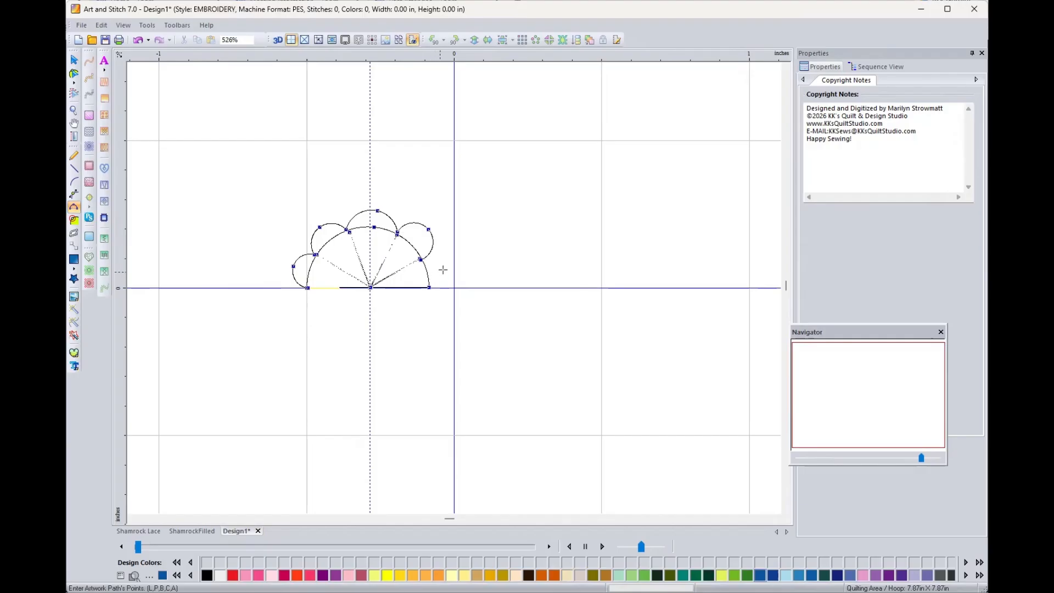
{"action": "left_click", "coordinate": [444, 269]}
{"action": "left_click", "coordinate": [431, 287]}
End the fan motif with a straight line along the baseline to the vertical centre axis and finish the path
{"action": "left_click", "coordinate": [74, 180]}
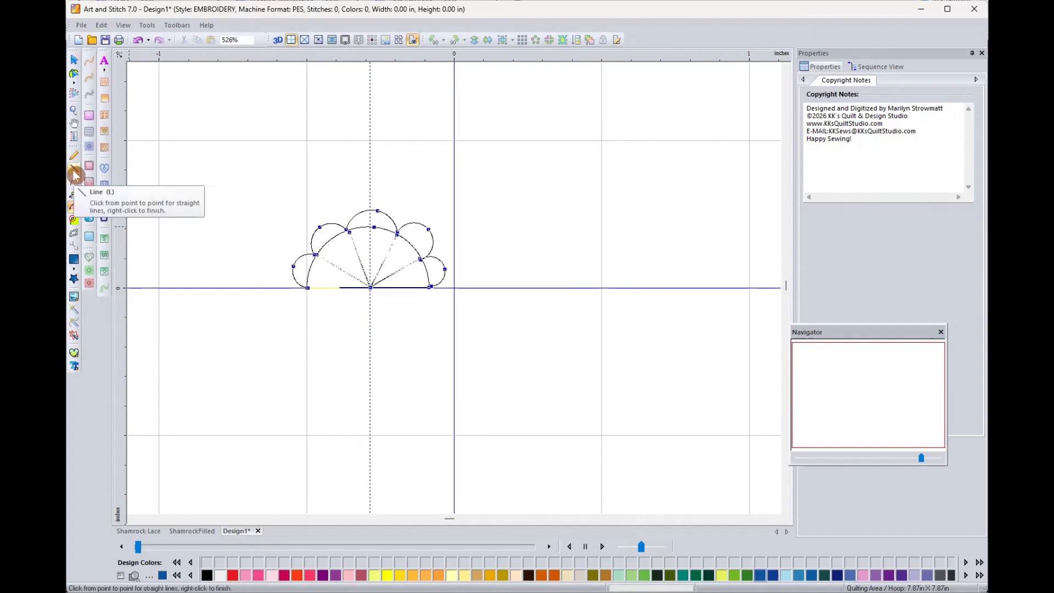
{"action": "left_click", "coordinate": [74, 171]}
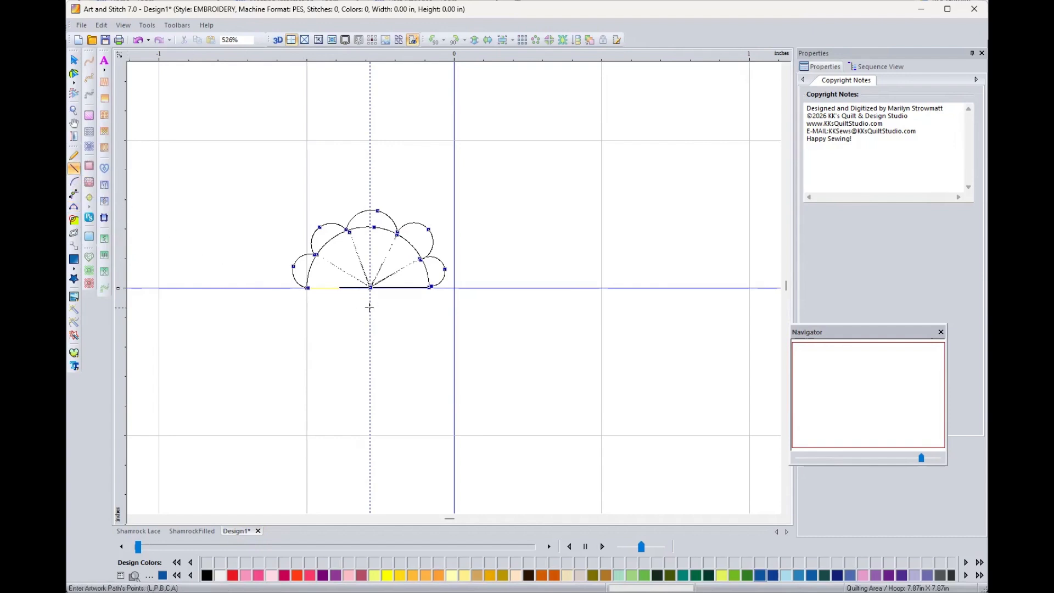
{"action": "left_click", "coordinate": [451, 288]}
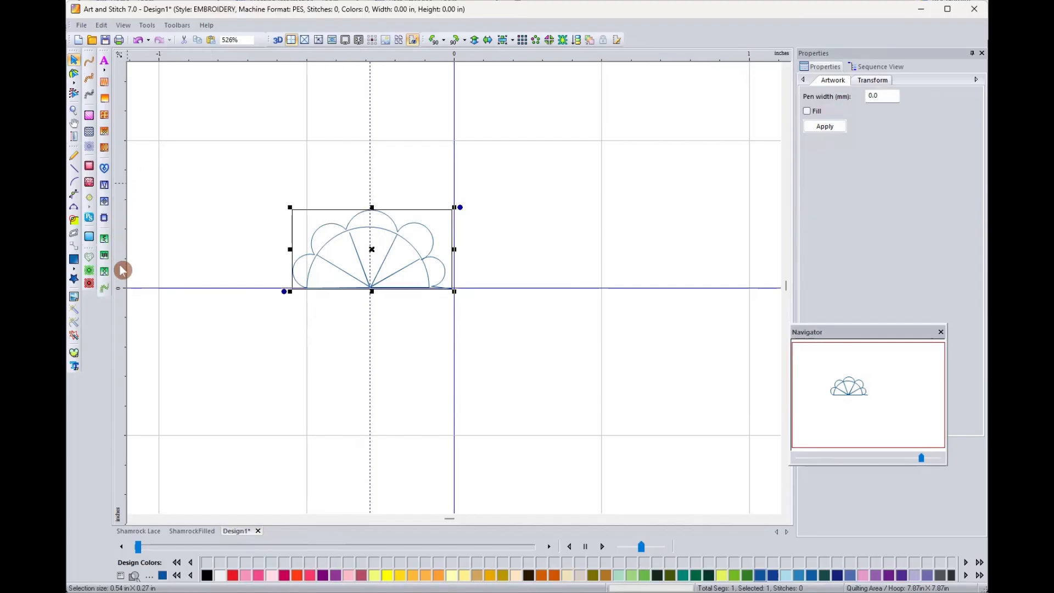
Place a horizontal guideline along the fan's baseline and move the last scallop's end node onto the arc's right end
{"action": "left_click_drag", "start_coordinate": [247, 55], "coordinate": [235, 293]}
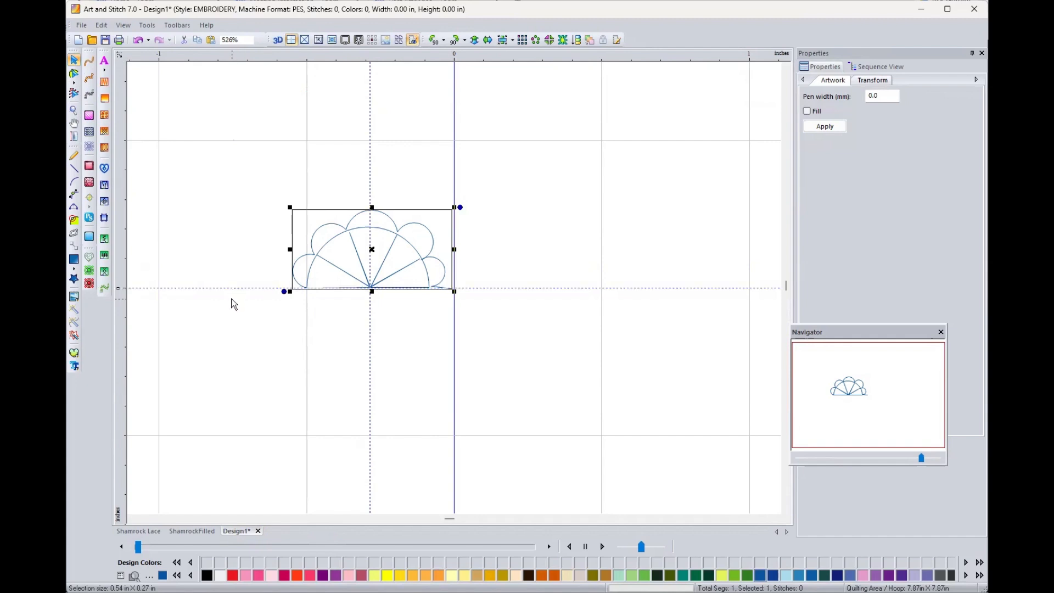
{"action": "left_click", "coordinate": [74, 114]}
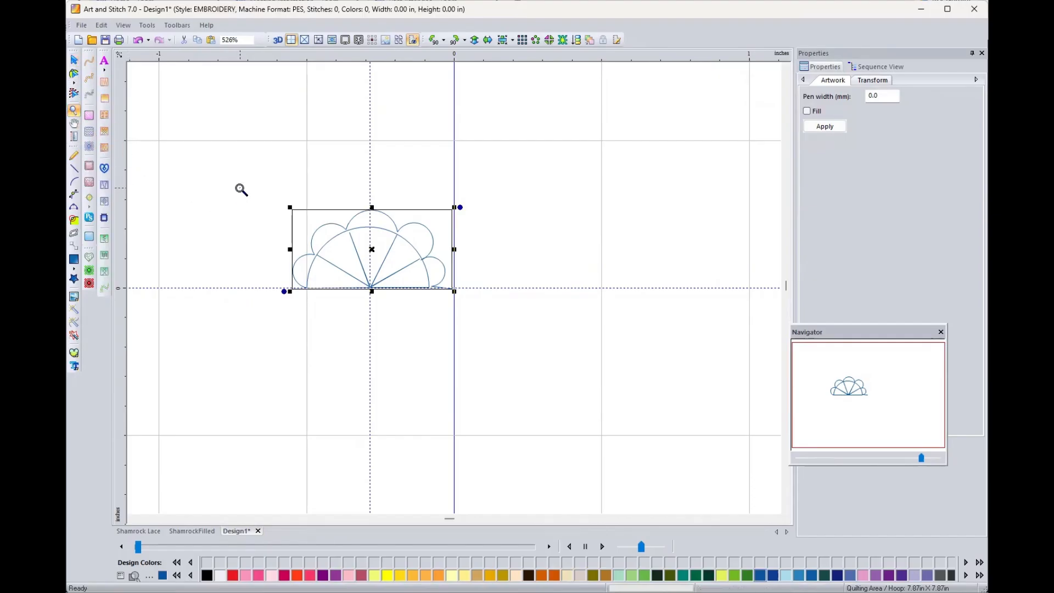
{"action": "left_click_drag", "start_coordinate": [240, 187], "coordinate": [501, 333]}
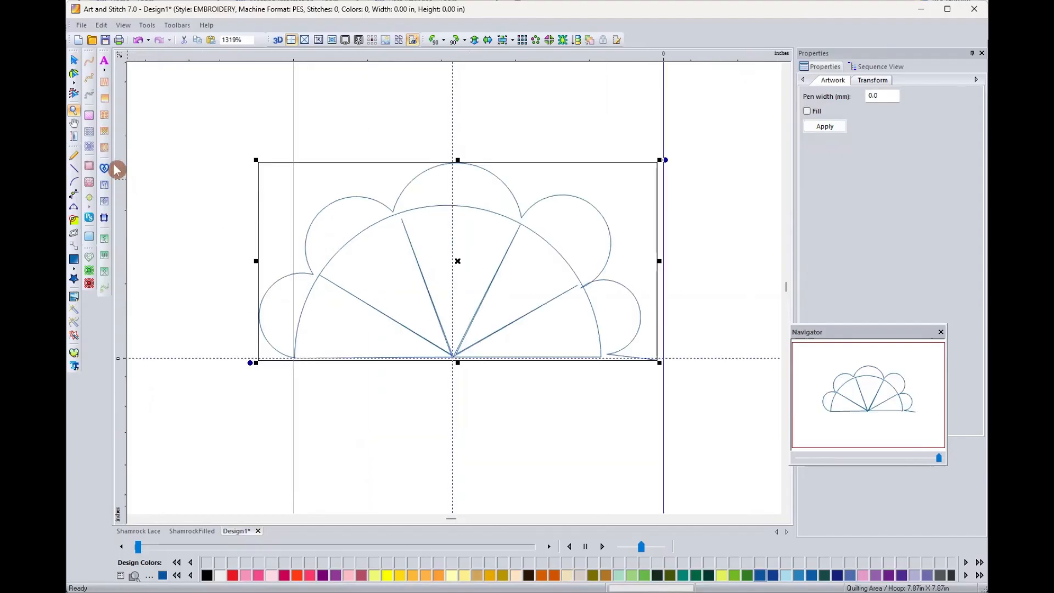
{"action": "left_click", "coordinate": [74, 75]}
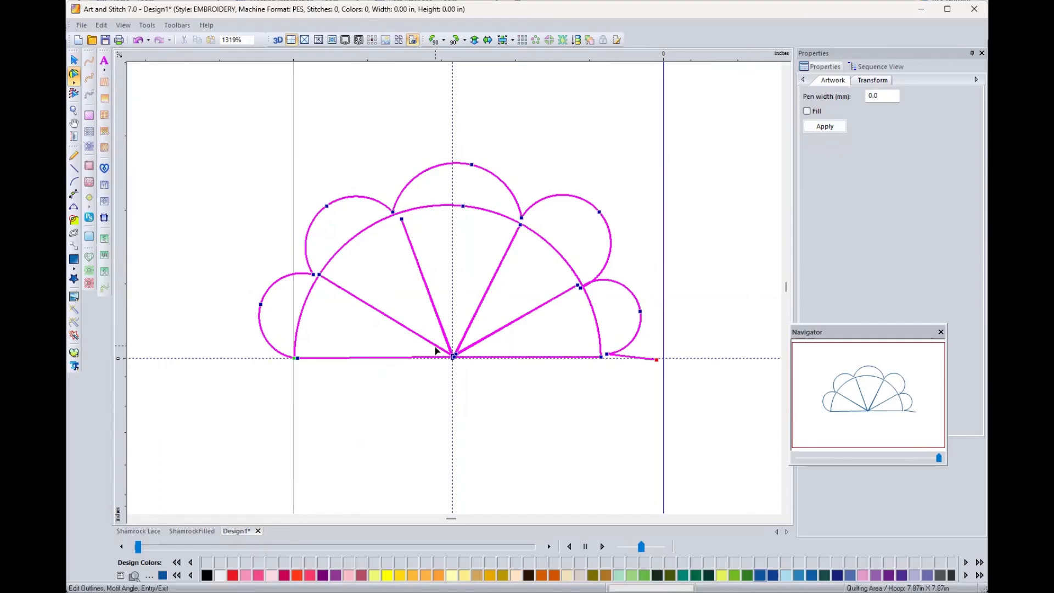
{"action": "left_click", "coordinate": [607, 357]}
{"action": "left_click_drag", "start_coordinate": [606, 354], "coordinate": [603, 357]}
Turn on snapping to guidelines and align the path's end point with the horizontal guideline
{"action": "right_click", "coordinate": [505, 62]}
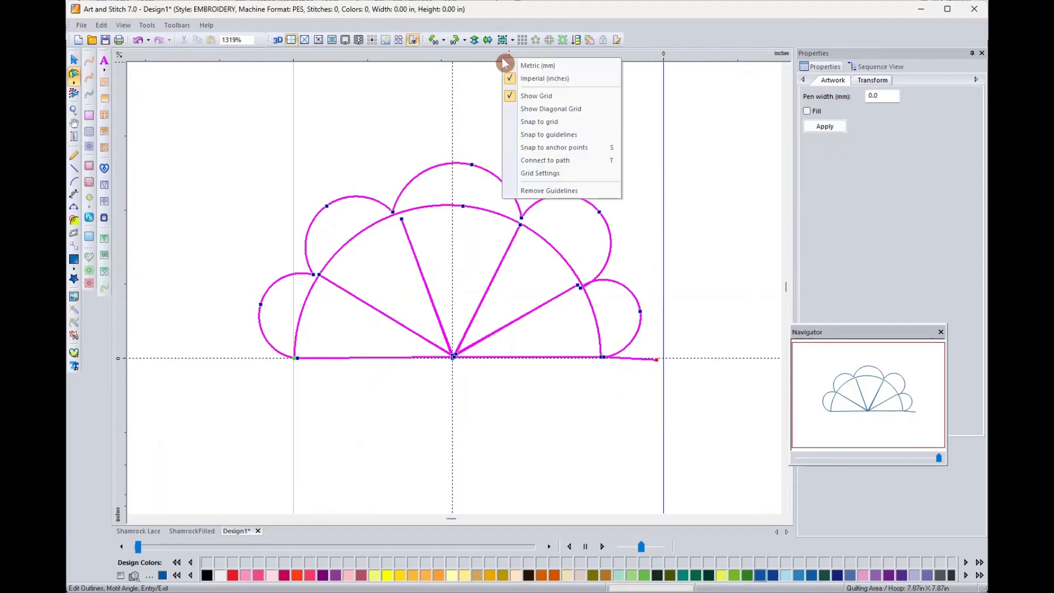
{"action": "left_click", "coordinate": [529, 148]}
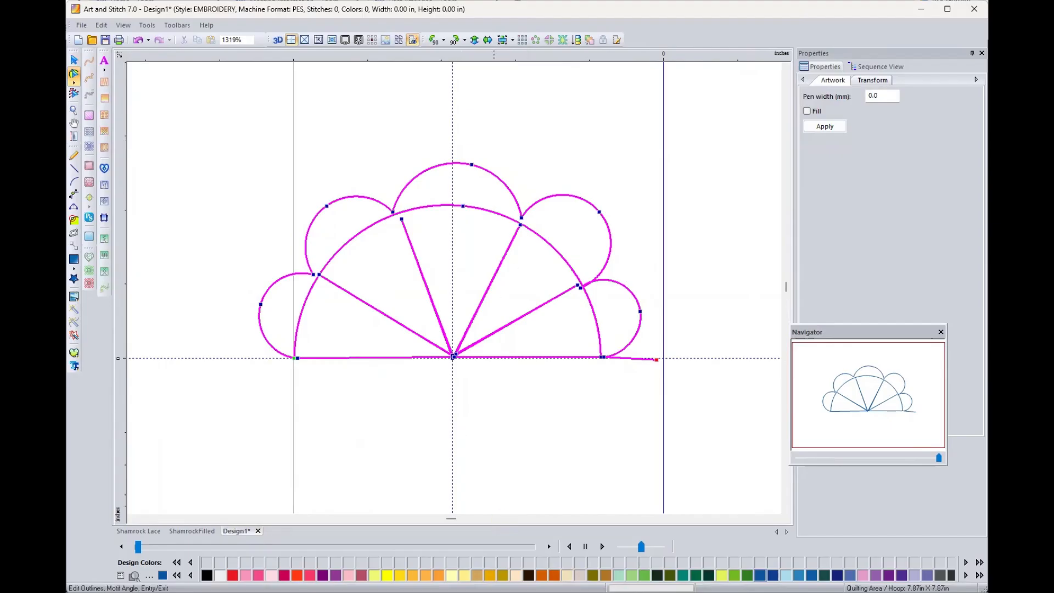
{"action": "left_click", "coordinate": [656, 360]}
{"action": "left_click_drag", "start_coordinate": [656, 359], "coordinate": [655, 358]}
Turn off snapping to guidelines
{"action": "left_click", "coordinate": [432, 41]}
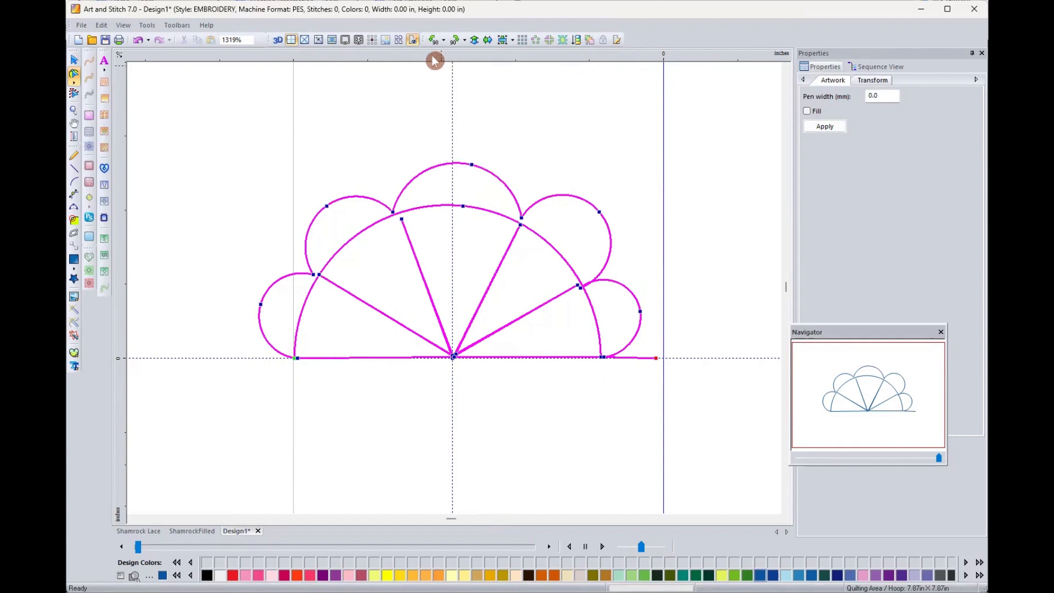
{"action": "right_click", "coordinate": [434, 57]}
{"action": "left_click", "coordinate": [442, 73]}
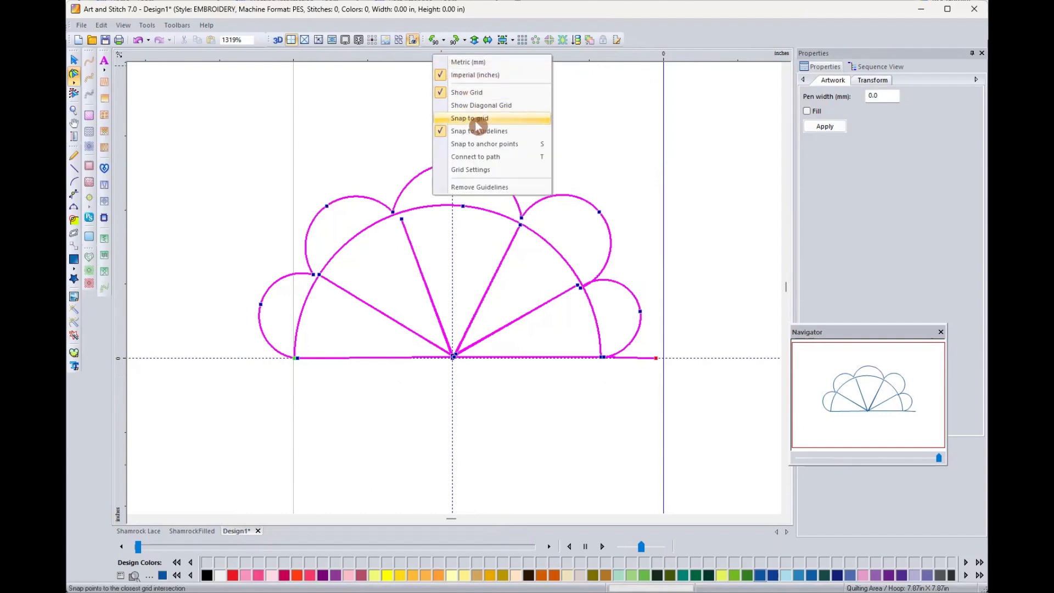
{"action": "left_click", "coordinate": [485, 133]}
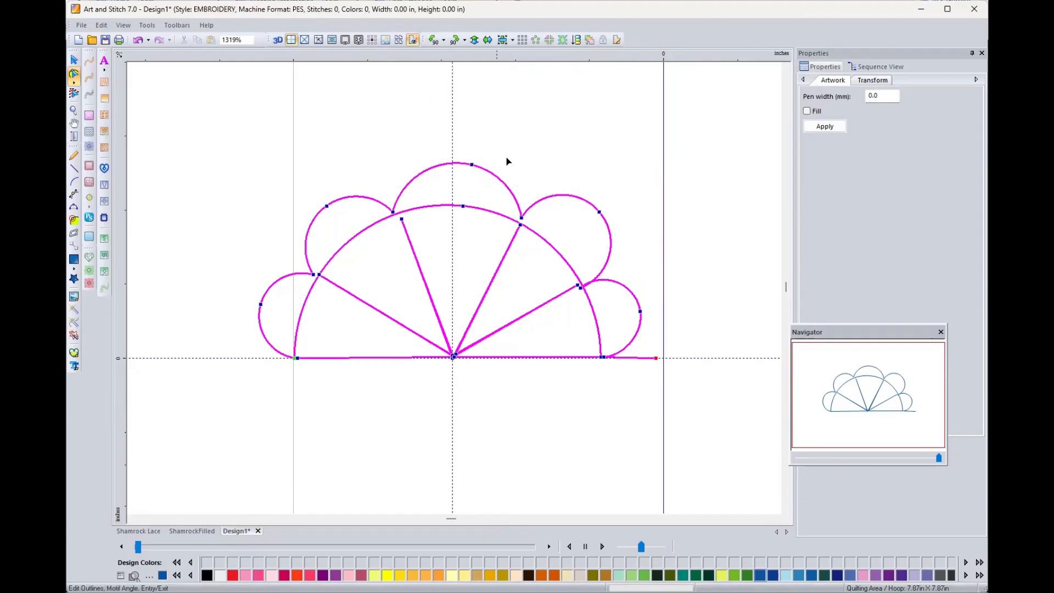
Move the node between the middle scallop and its right neighbour onto the arc, and the upper-left spoke's tip onto the arc
{"action": "left_click", "coordinate": [520, 220]}
{"action": "left_click_drag", "start_coordinate": [520, 227], "coordinate": [519, 221]}
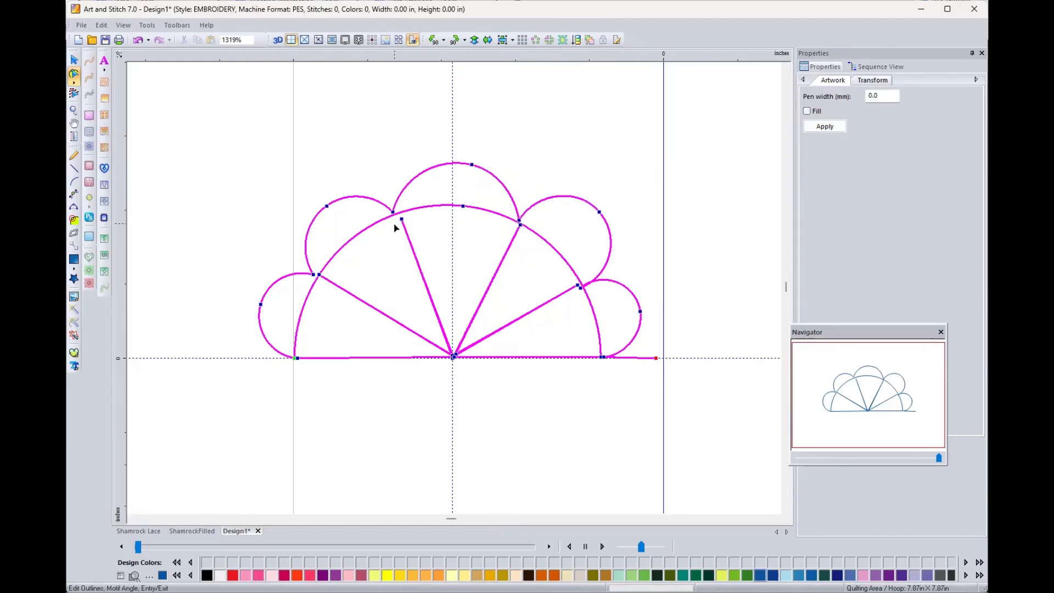
{"action": "left_click_drag", "start_coordinate": [401, 219], "coordinate": [394, 215]}
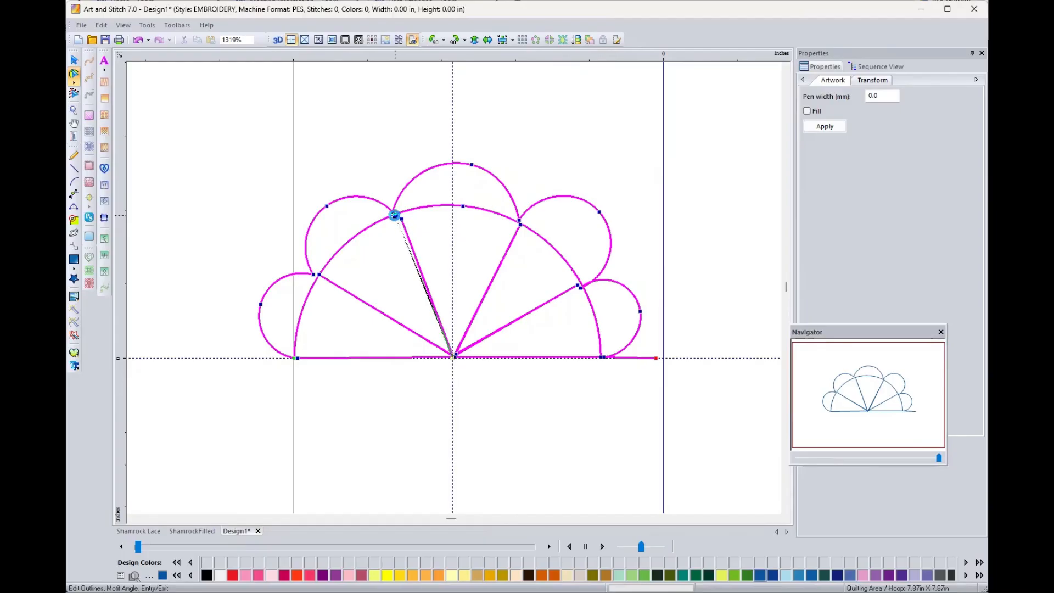
{"action": "left_click", "coordinate": [480, 383]}
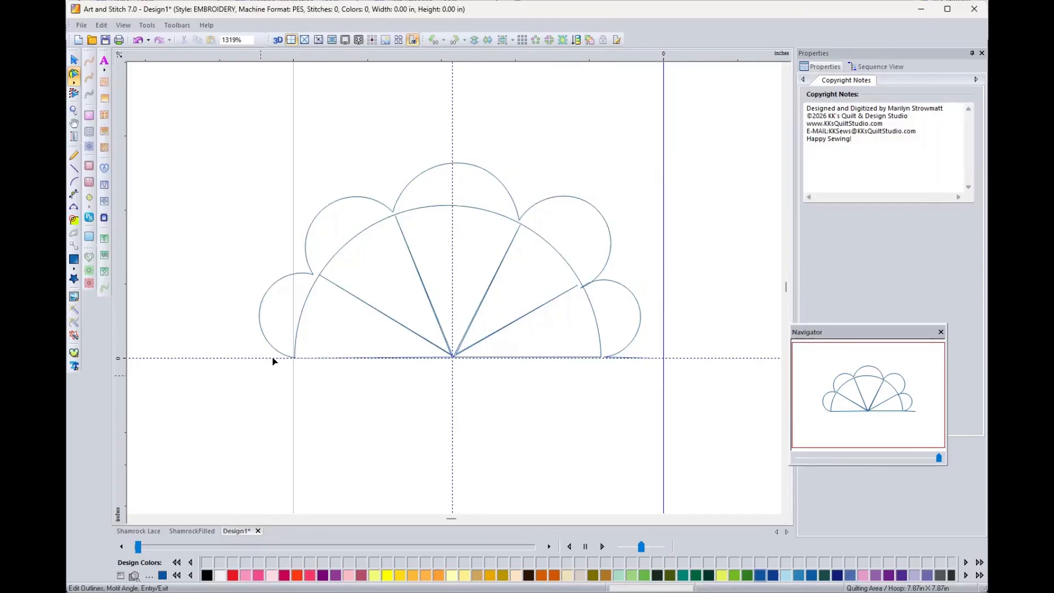
Move the node joining the two left scallops to the tip of the lower-left spoke
{"action": "left_click", "coordinate": [302, 275]}
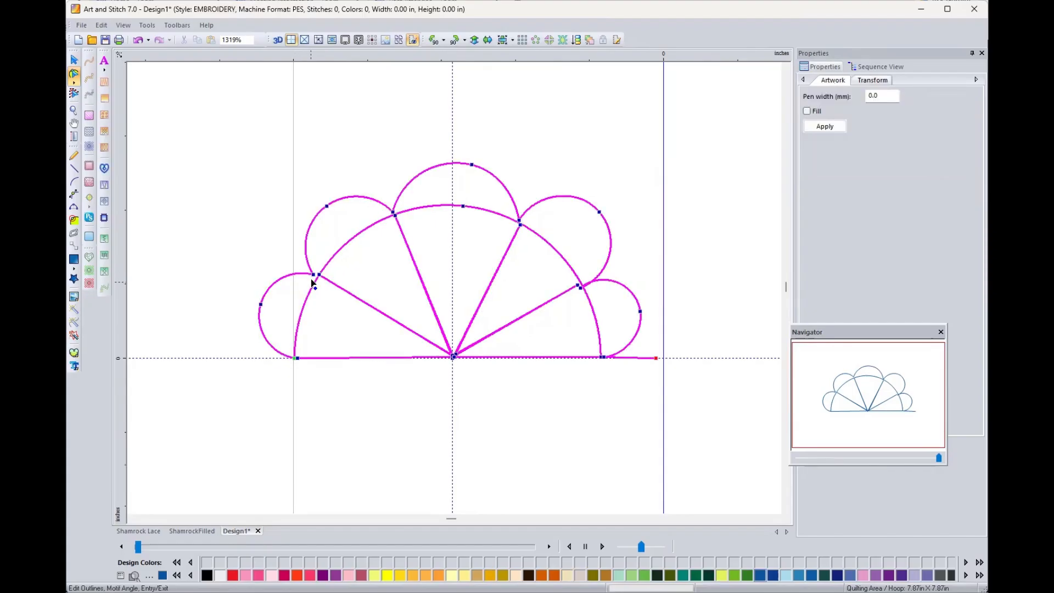
{"action": "left_click", "coordinate": [317, 276]}
{"action": "left_click_drag", "start_coordinate": [314, 273], "coordinate": [316, 273]}
{"action": "left_click", "coordinate": [328, 371]}
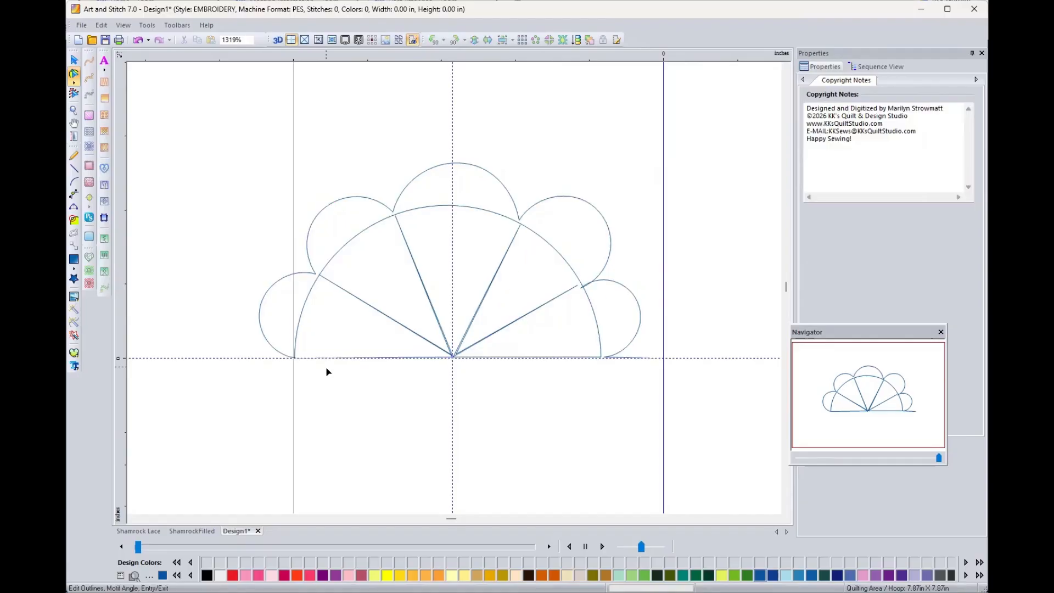
Bring the lower-right spoke's tip and the node joining the two right scallops together on the arc
{"action": "left_click", "coordinate": [522, 317]}
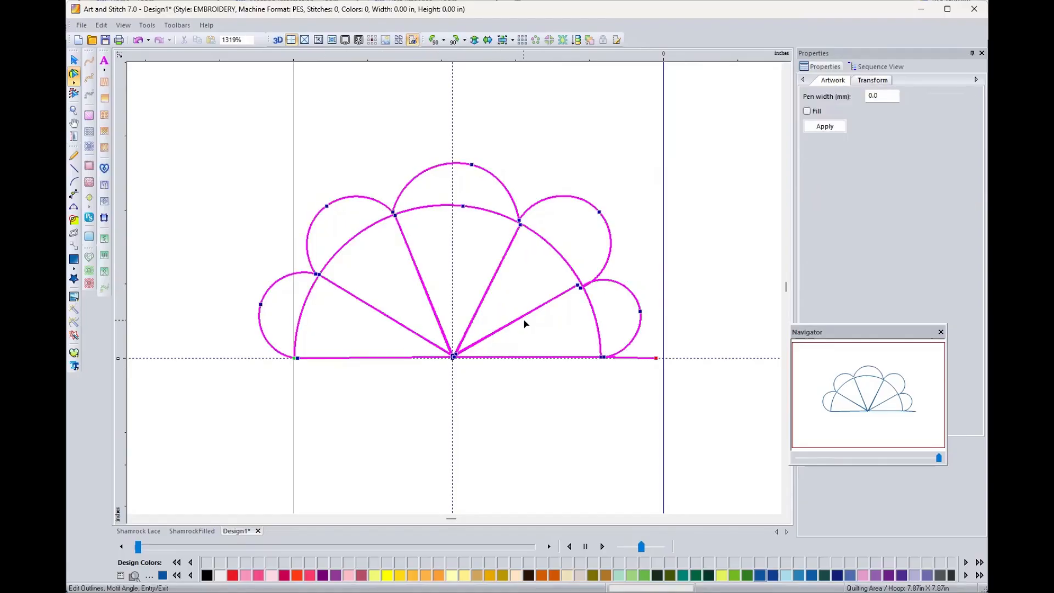
{"action": "left_click", "coordinate": [580, 291]}
{"action": "left_click_drag", "start_coordinate": [582, 293], "coordinate": [583, 286]}
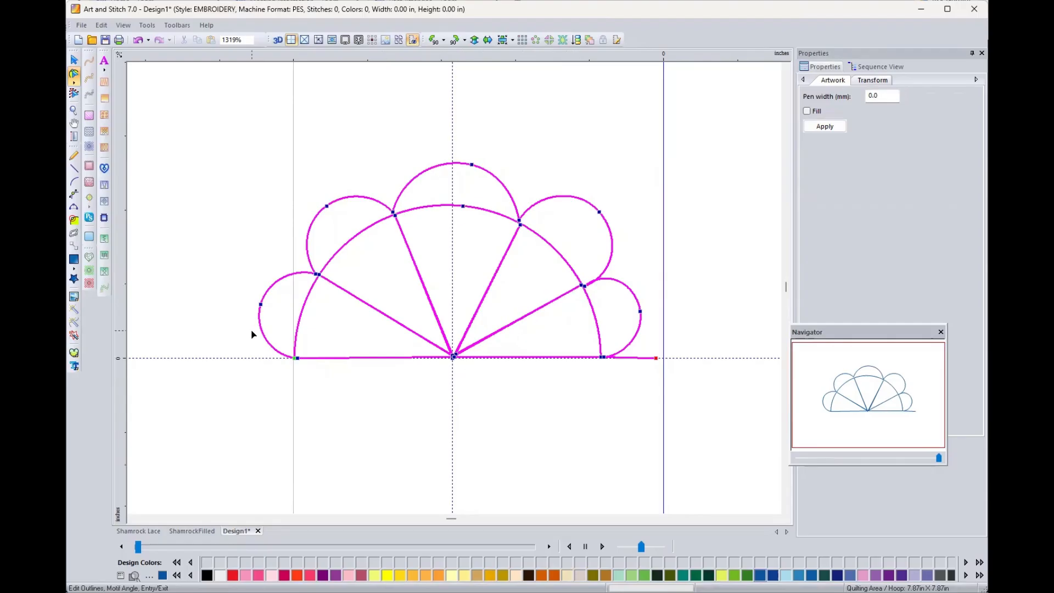
{"action": "left_click", "coordinate": [183, 327]}
{"action": "left_click", "coordinate": [106, 237]}
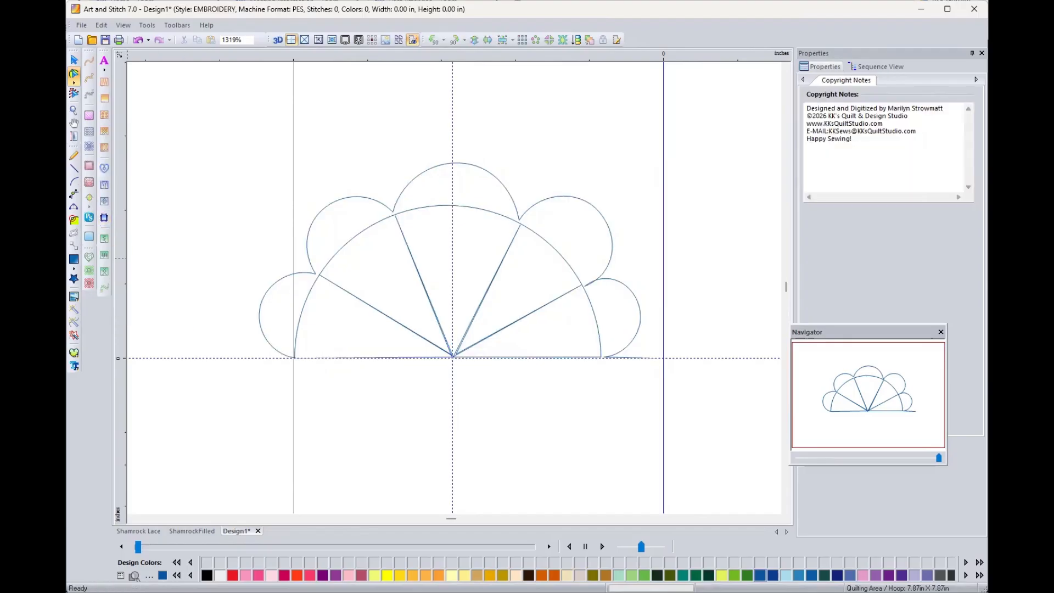
Convert the fan motif's artwork outline to run stitches
{"action": "left_click", "coordinate": [74, 96]}
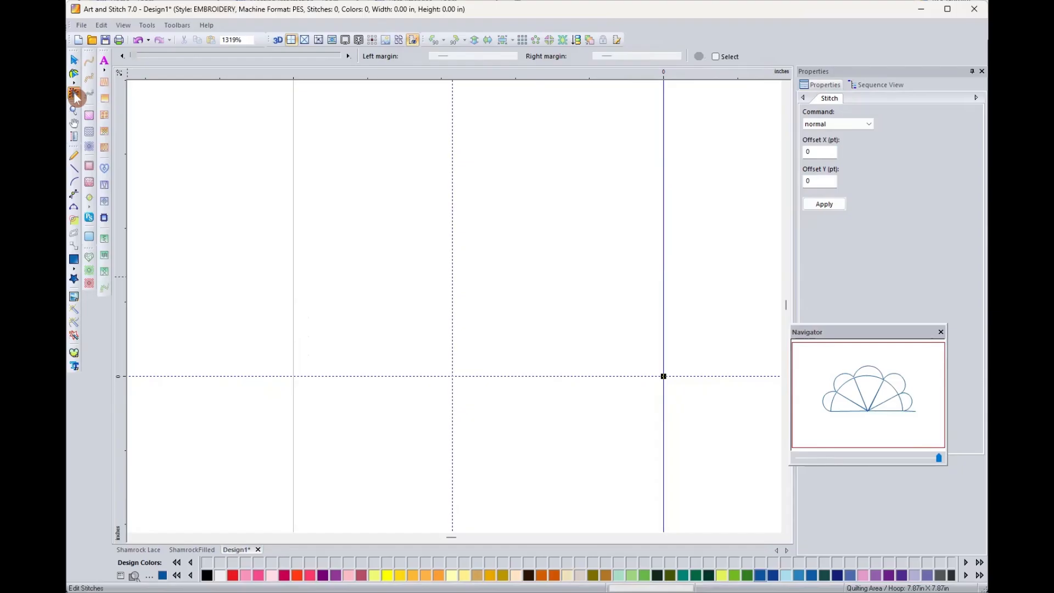
{"action": "left_click", "coordinate": [76, 61]}
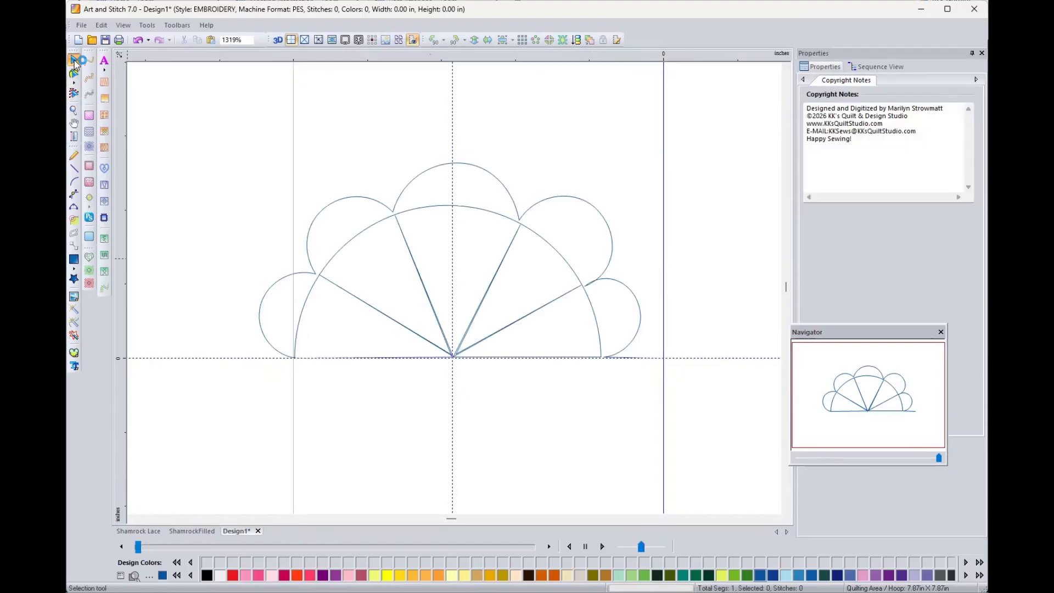
{"action": "left_click", "coordinate": [317, 271]}
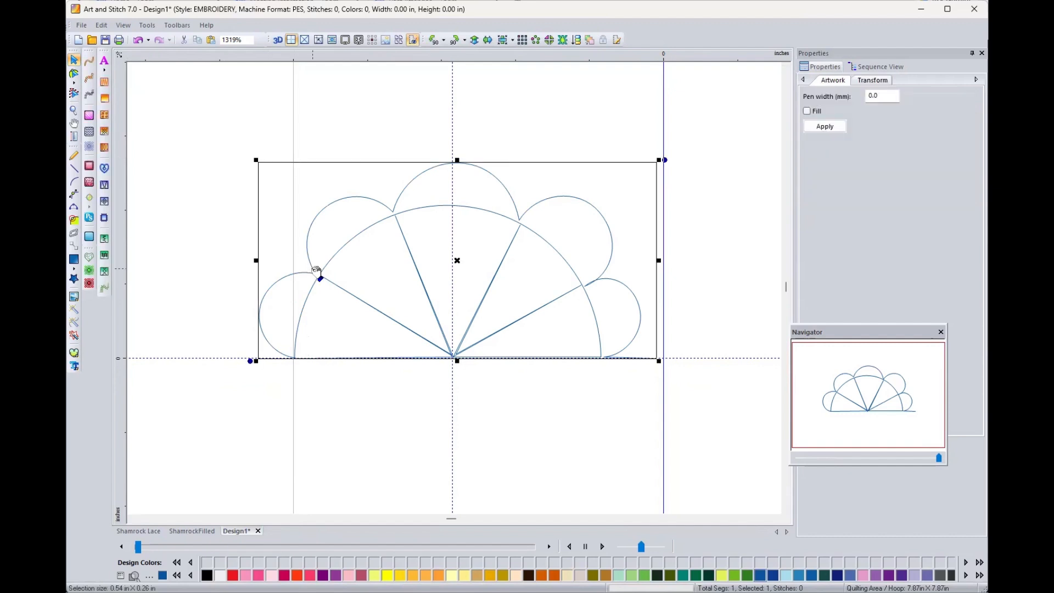
{"action": "left_click", "coordinate": [89, 61]}
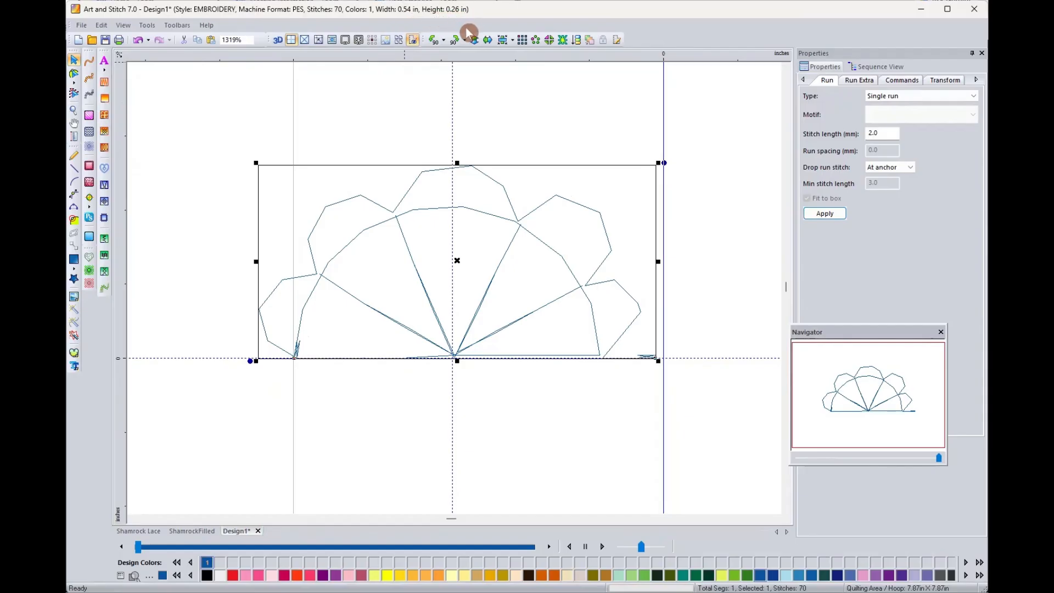
Set the motif's run stitch length to 1.5 mm
{"action": "double_click", "coordinate": [880, 133]}
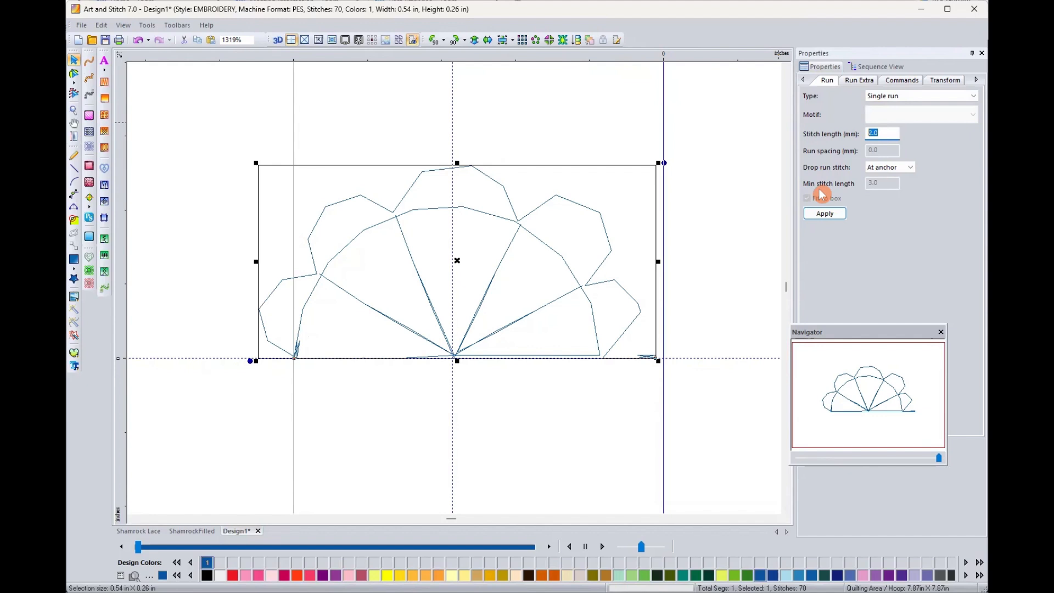
{"action": "type", "text": "1."}
{"action": "type", "text": "5"}
{"action": "left_click", "coordinate": [826, 214]}
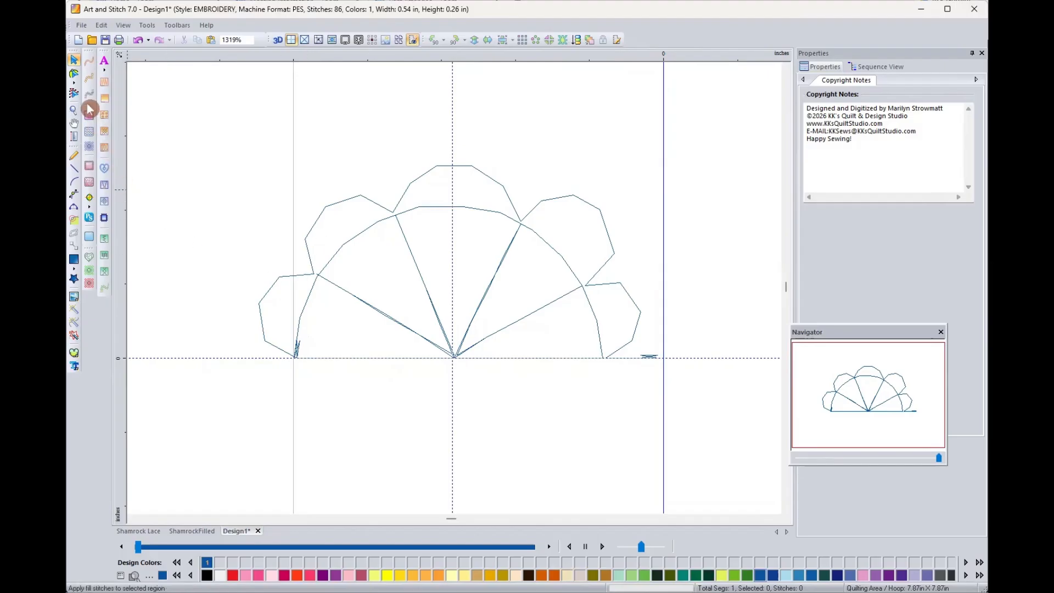
Remove the motif's tie stitches by setting both Tie in and Tie off to none
{"action": "double_click", "coordinate": [270, 291]}
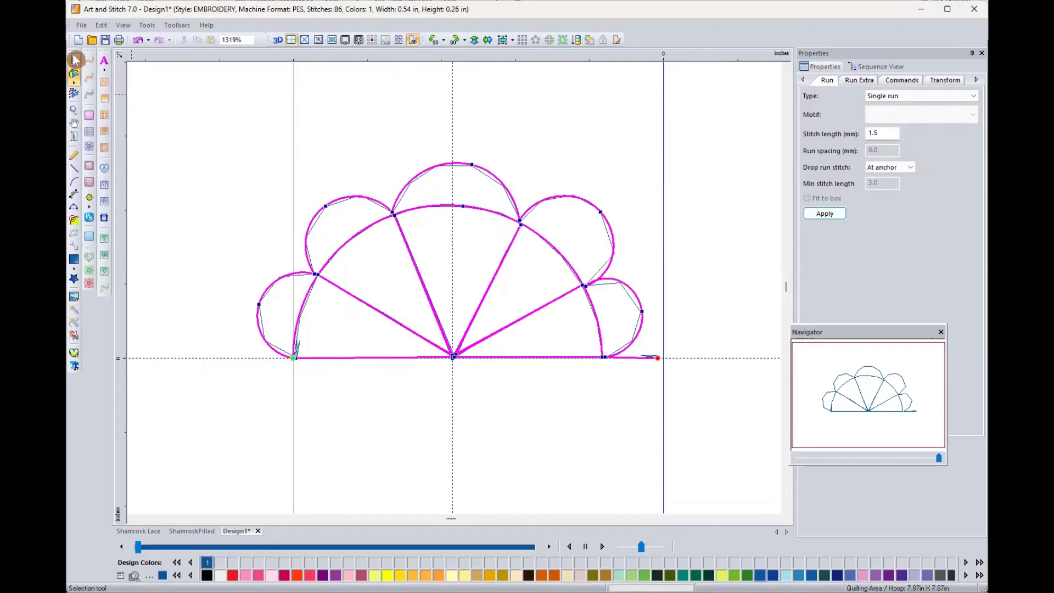
{"action": "left_click", "coordinate": [961, 103]}
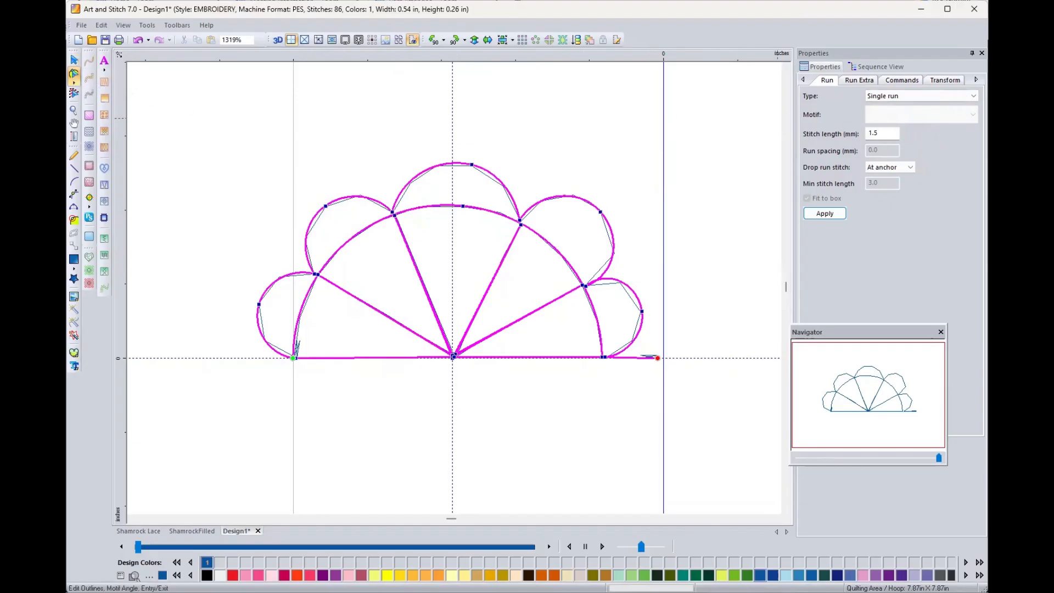
{"action": "left_click", "coordinate": [904, 80]}
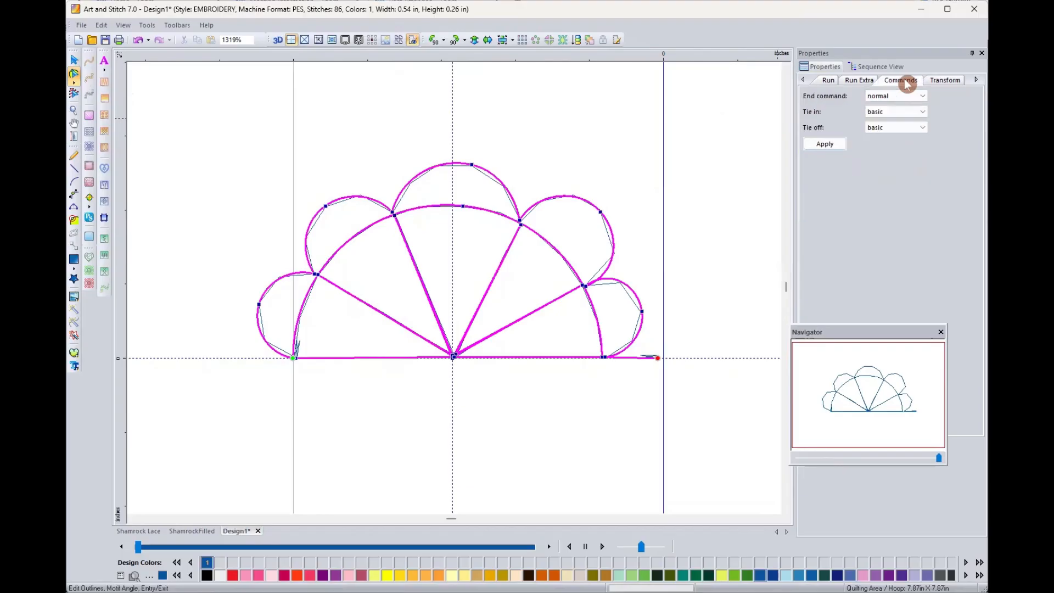
{"action": "left_click", "coordinate": [907, 113]}
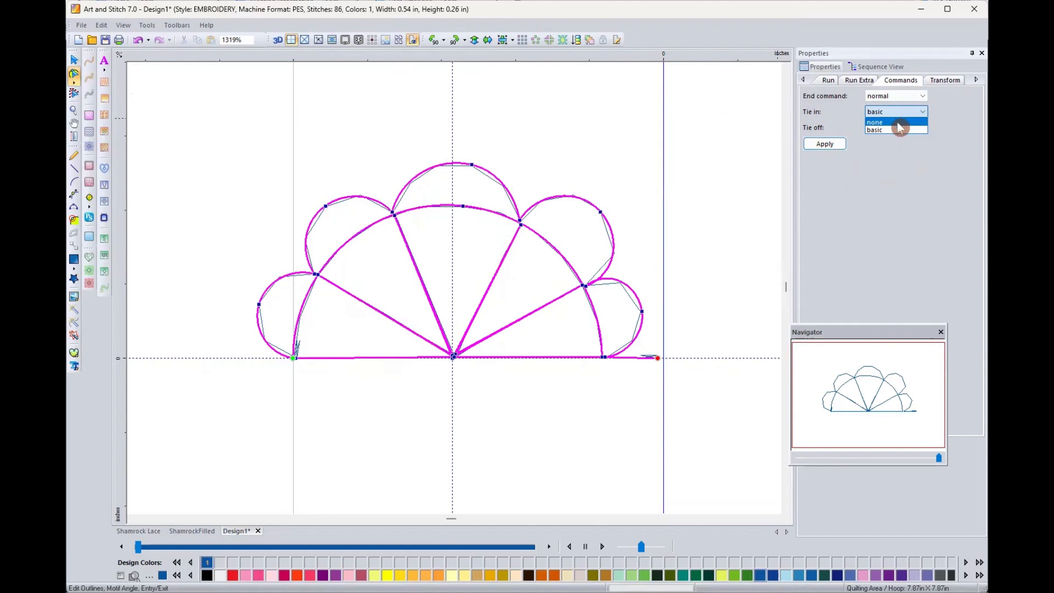
{"action": "left_click", "coordinate": [897, 124]}
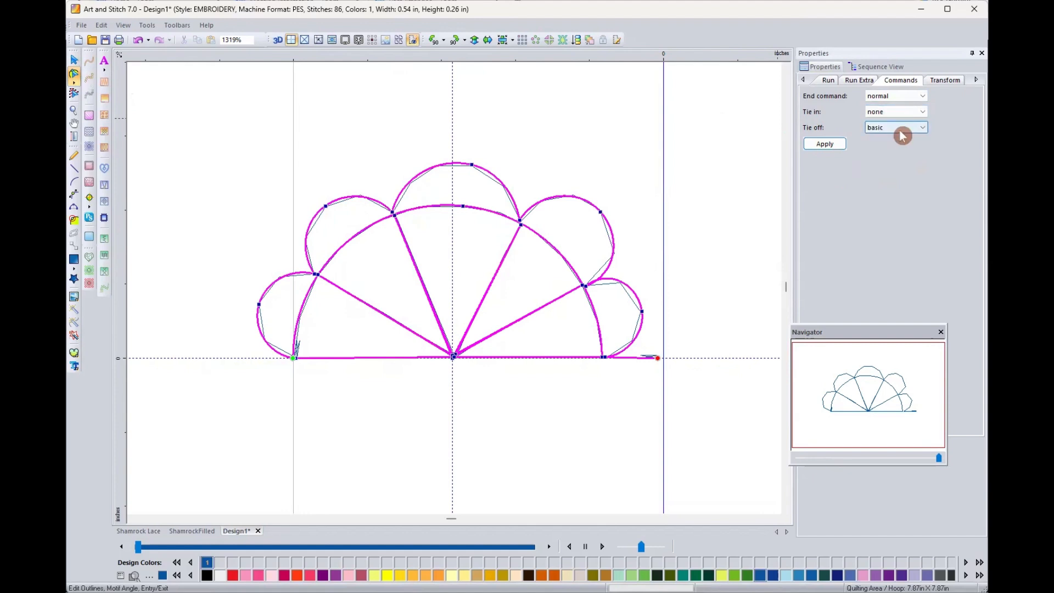
{"action": "left_click", "coordinate": [900, 127]}
{"action": "left_click", "coordinate": [900, 137]}
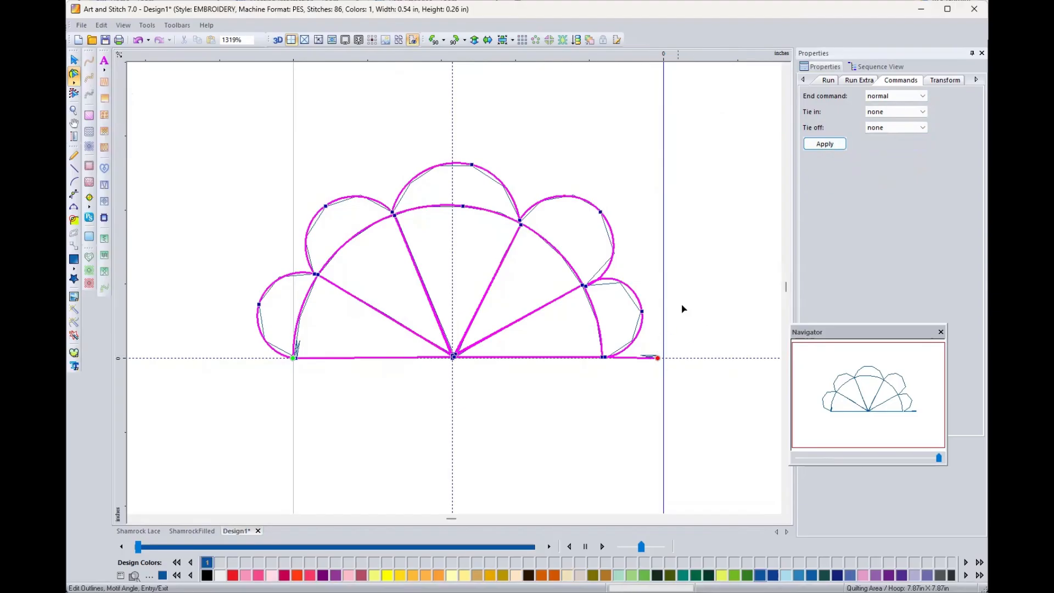
{"action": "left_click", "coordinate": [818, 146]}
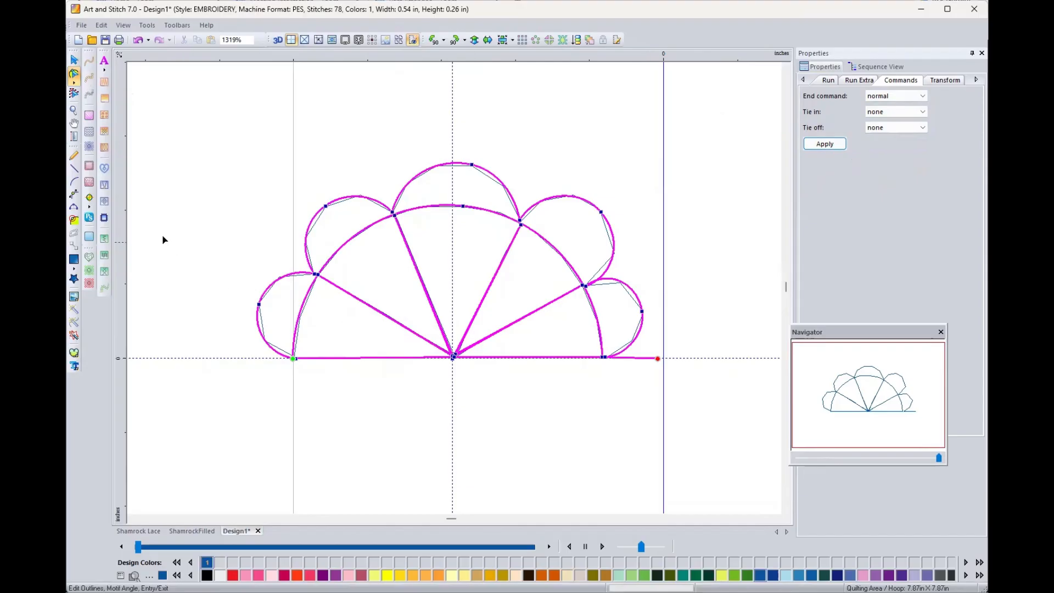
Switch the motif to stitch editing and select all of its stitch points
{"action": "left_click", "coordinate": [74, 95]}
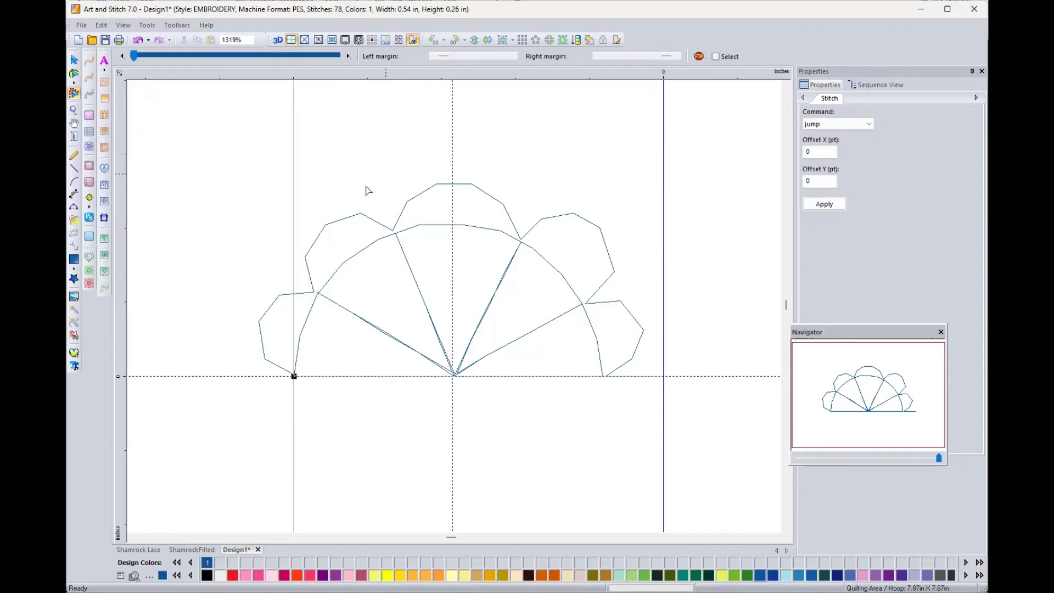
{"action": "left_click_drag", "start_coordinate": [204, 166], "coordinate": [696, 442]}
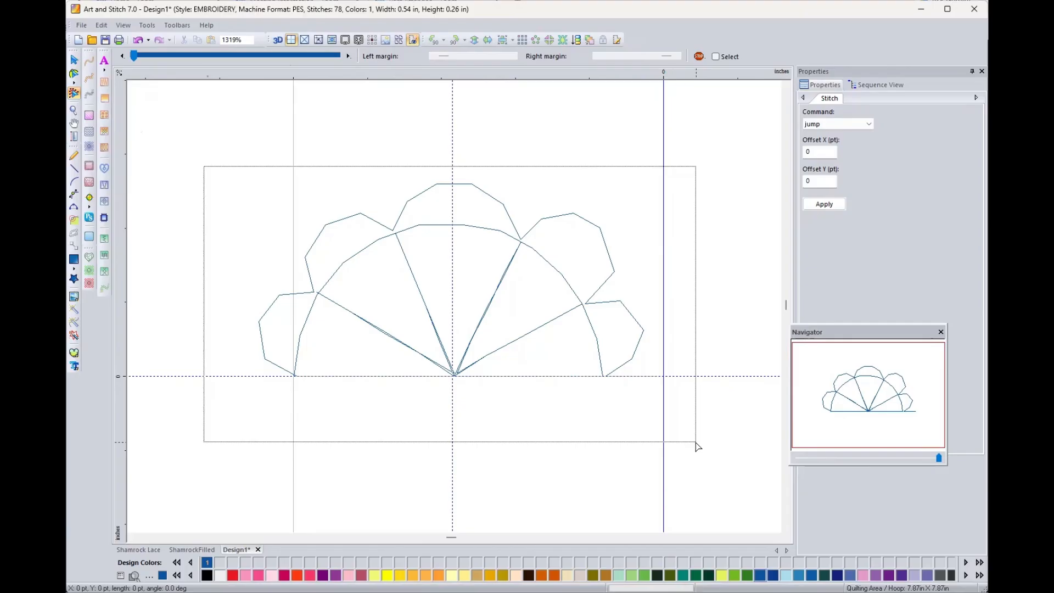
{"action": "left_click_drag", "start_coordinate": [695, 443], "coordinate": [696, 443]}
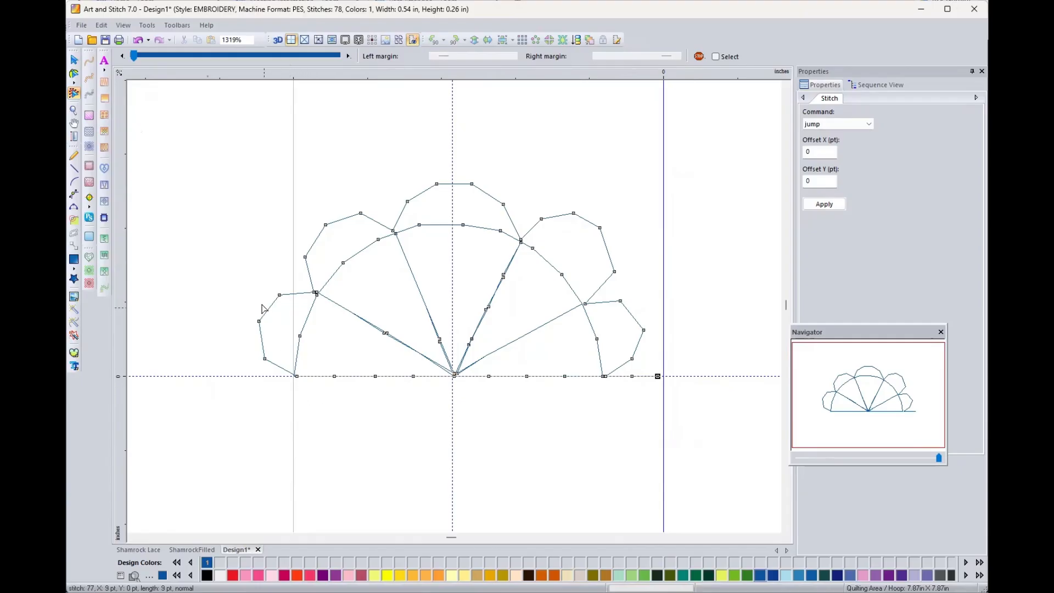
Save the fan stitches as a motif pattern named KK 123.pfl in the Motif folder, replacing the existing file
{"action": "left_click", "coordinate": [150, 26]}
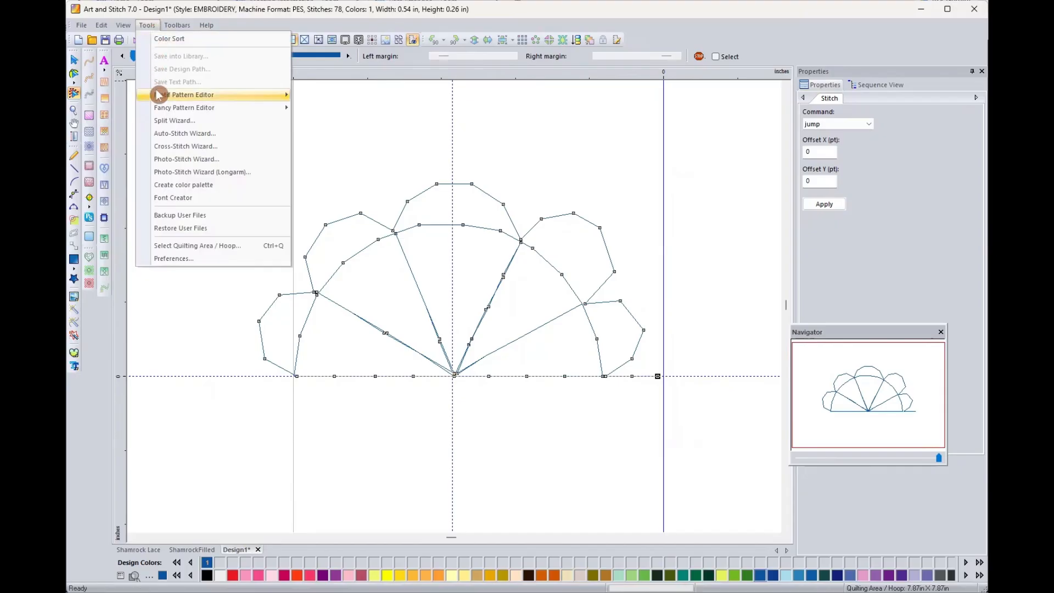
{"action": "mouse_move", "coordinate": [158, 95]}
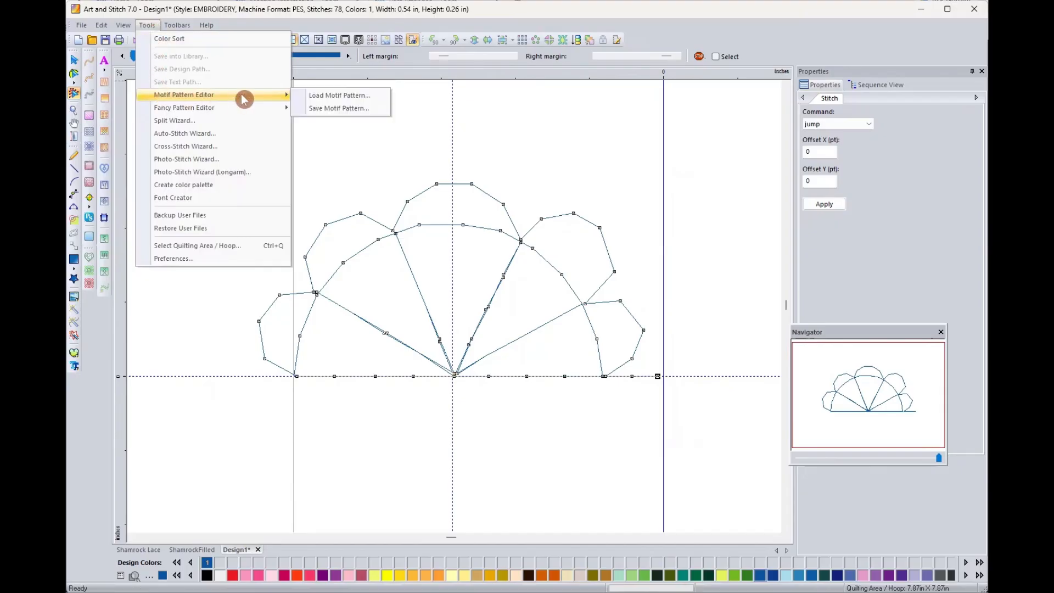
{"action": "left_click", "coordinate": [332, 109]}
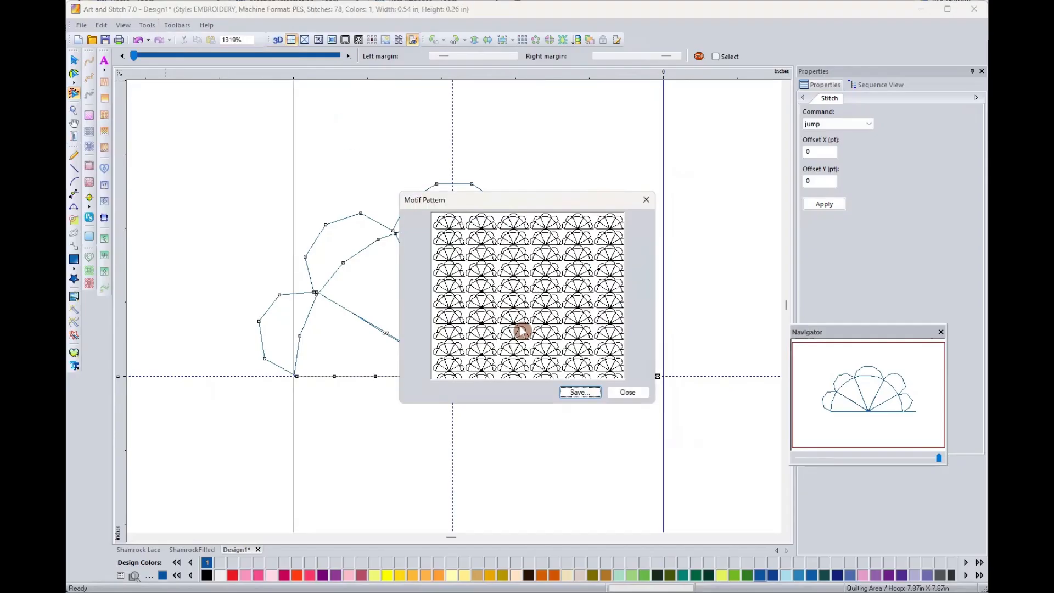
{"action": "left_click", "coordinate": [576, 395]}
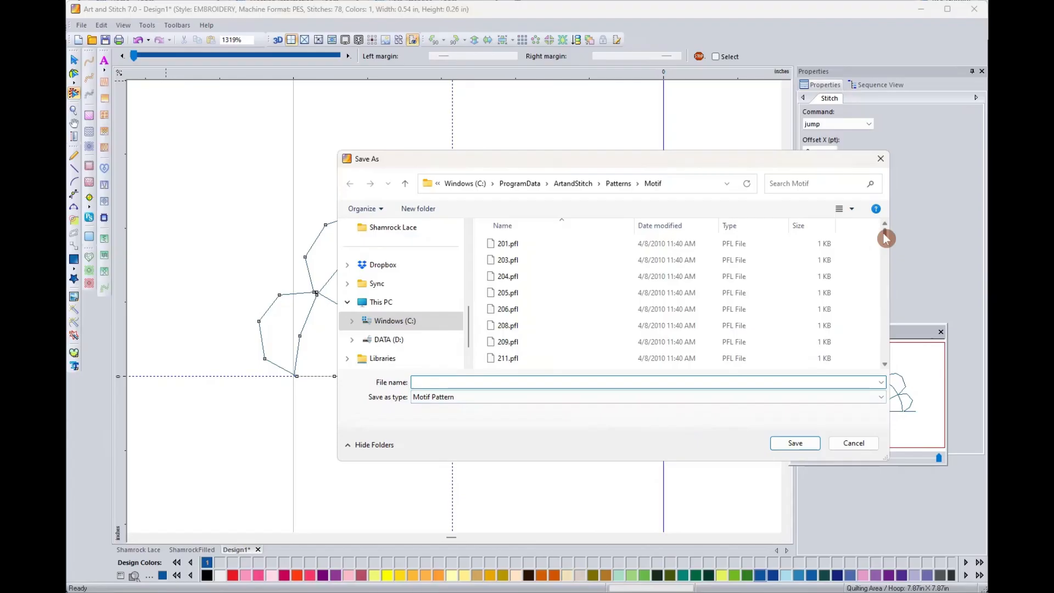
{"action": "left_click_drag", "start_coordinate": [884, 238], "coordinate": [882, 354]}
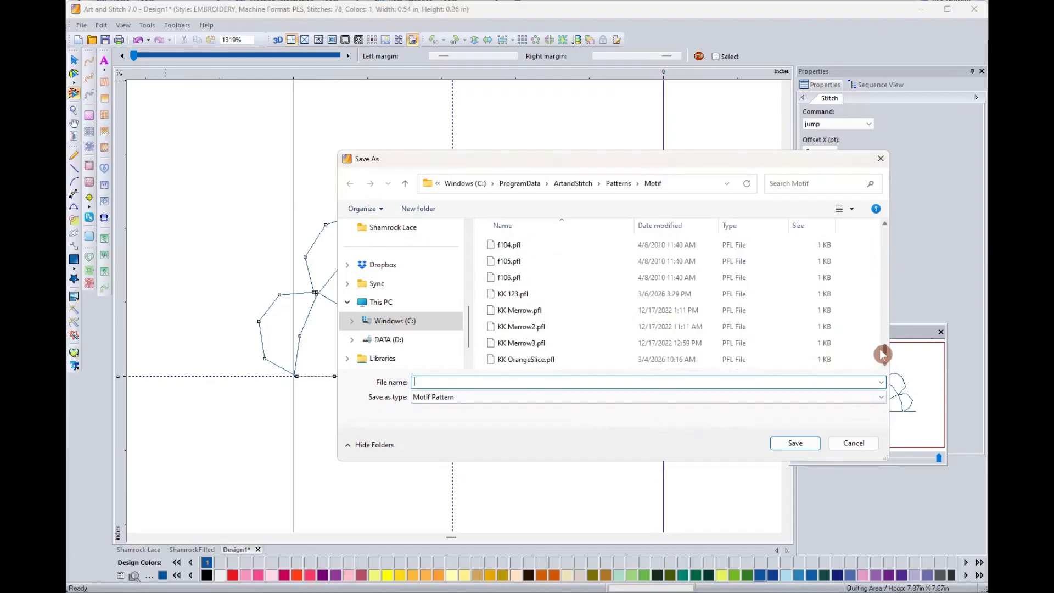
{"action": "left_click", "coordinate": [517, 296]}
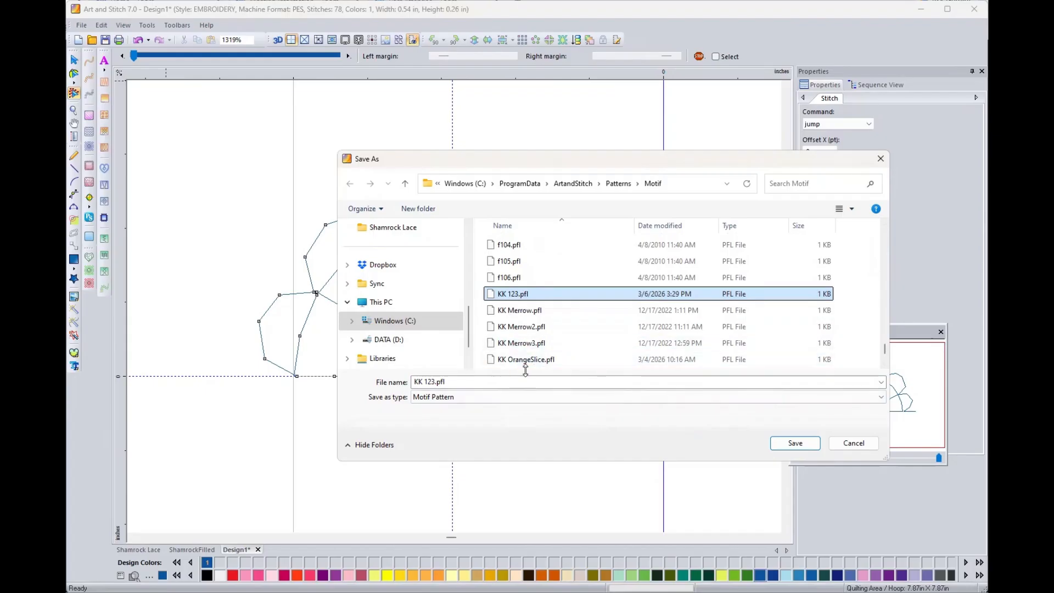
{"action": "left_click", "coordinate": [506, 396]}
{"action": "left_click", "coordinate": [783, 447]}
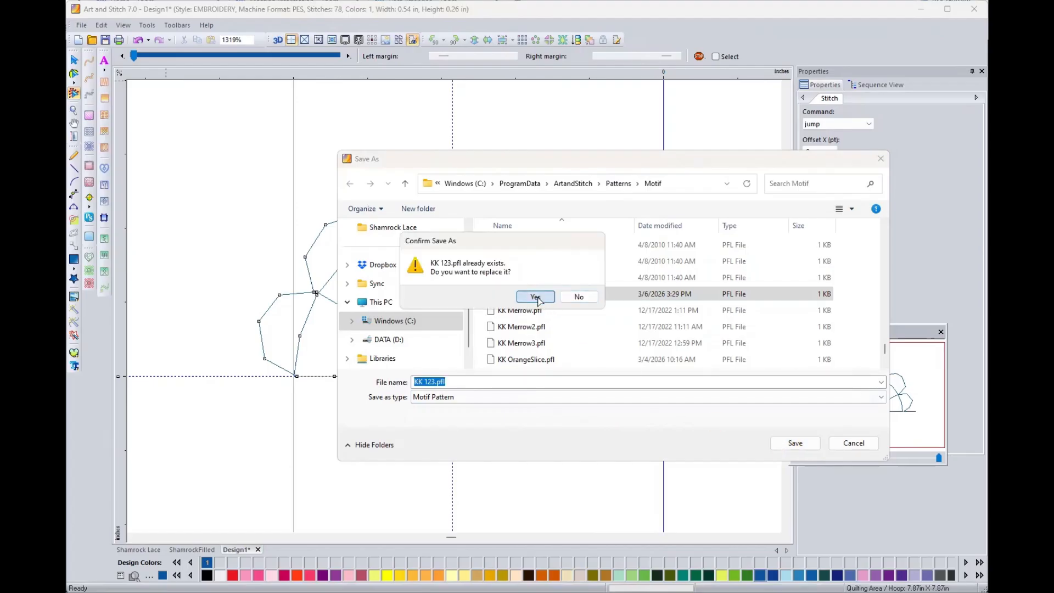
{"action": "left_click", "coordinate": [536, 296]}
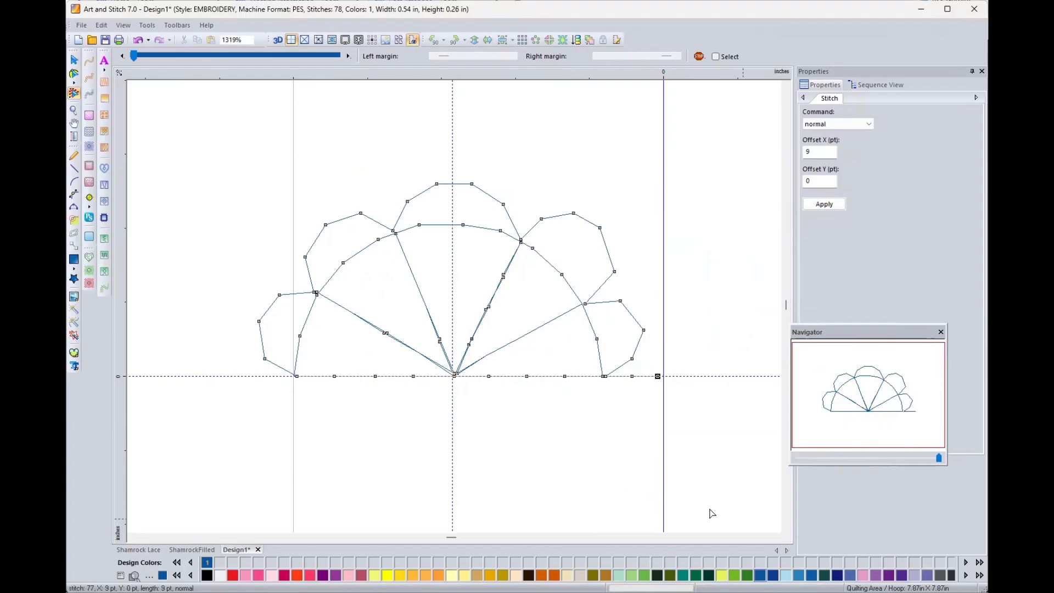
Draw an artwork ellipse about 3.9 in wide and 3.2 in high around the fan motif
{"action": "left_click_drag", "start_coordinate": [937, 467], "coordinate": [837, 465]}
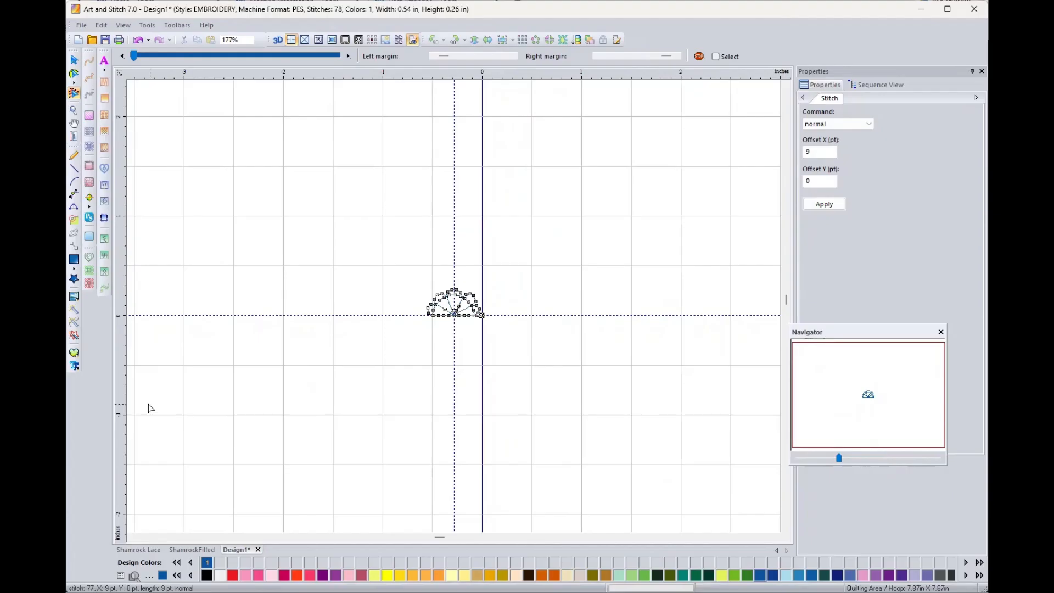
{"action": "left_click", "coordinate": [73, 269]}
{"action": "left_click", "coordinate": [114, 261]}
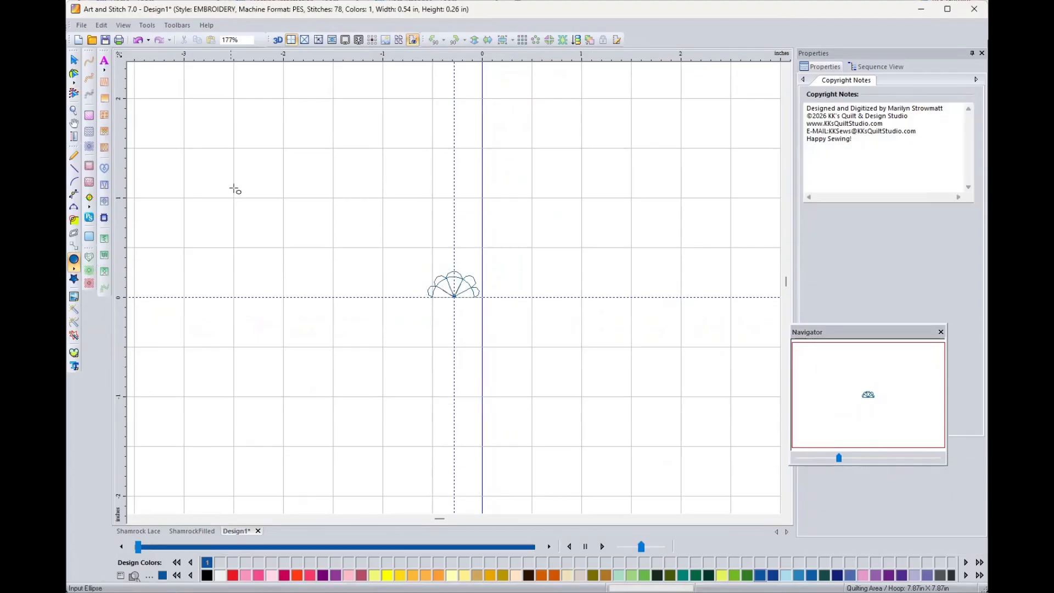
{"action": "left_click_drag", "start_coordinate": [250, 168], "coordinate": [634, 486]}
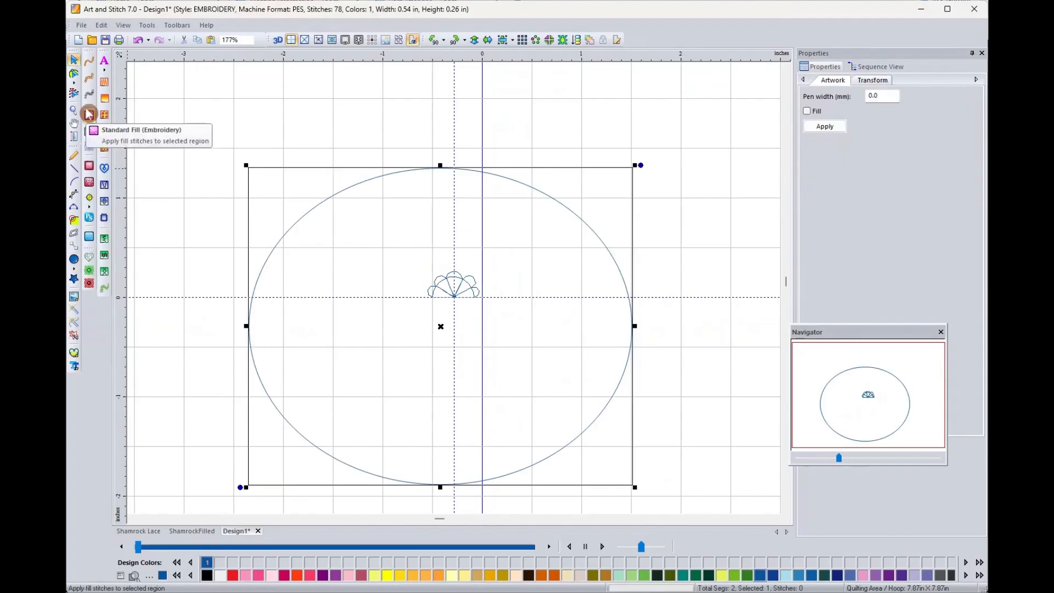
Convert the ellipse to motif run stitches and apply the custom KK 123 motif along its outline
{"action": "left_click", "coordinate": [89, 78]}
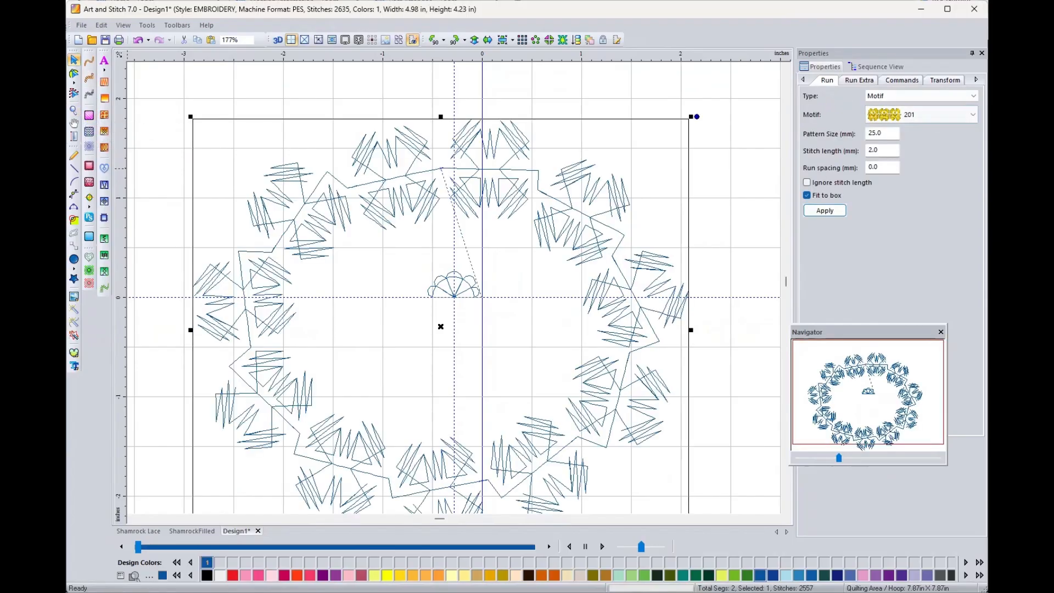
{"action": "left_click", "coordinate": [933, 114]}
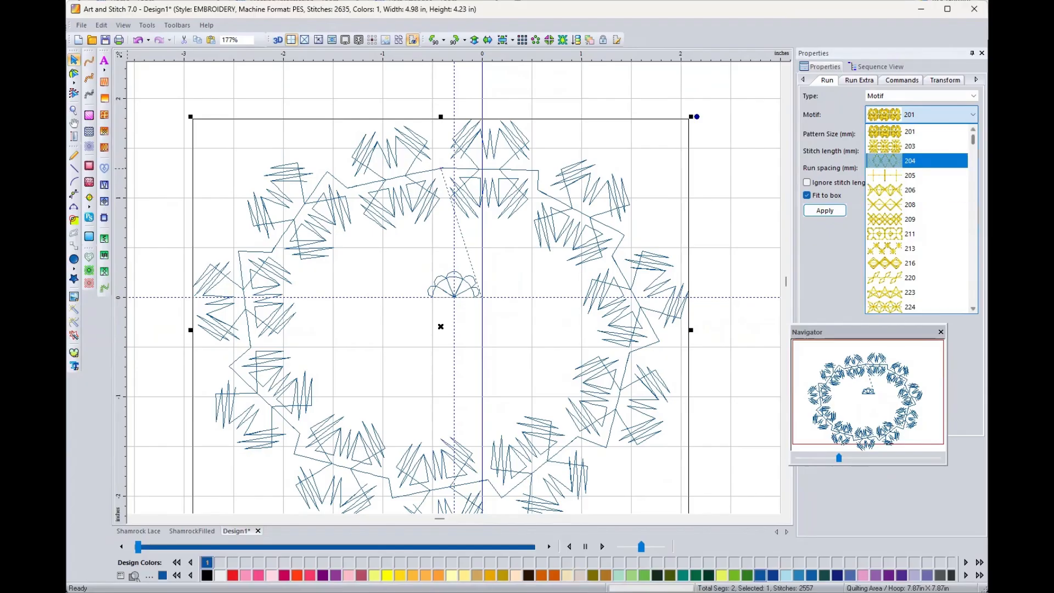
{"action": "left_click_drag", "start_coordinate": [972, 140], "coordinate": [972, 290]}
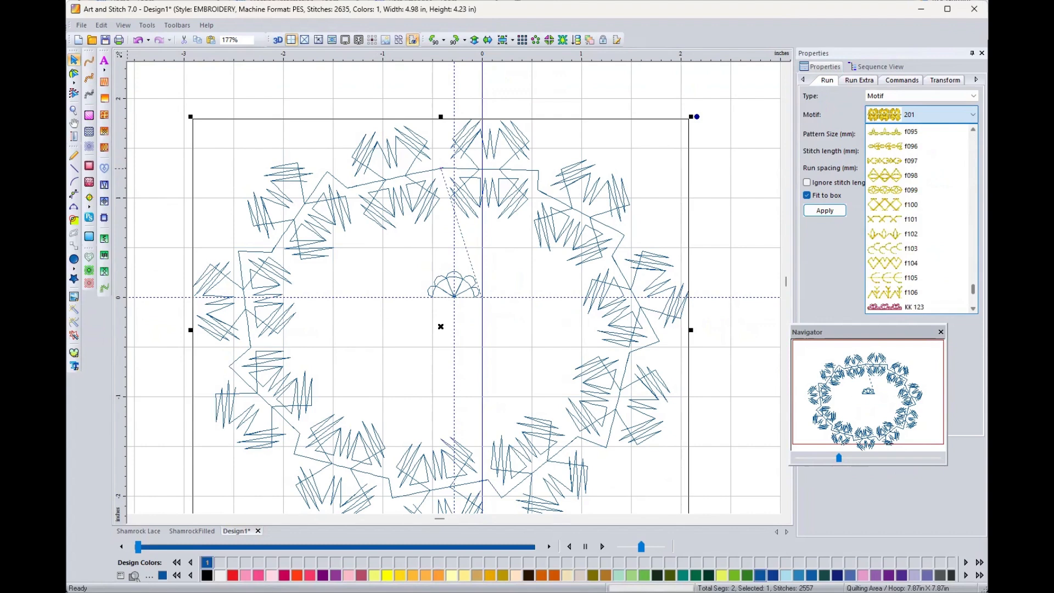
{"action": "scroll", "coordinate": [968, 312], "scroll_direction": "down", "scroll_amount": 3}
{"action": "scroll", "coordinate": [968, 316], "scroll_direction": "down", "scroll_amount": 3}
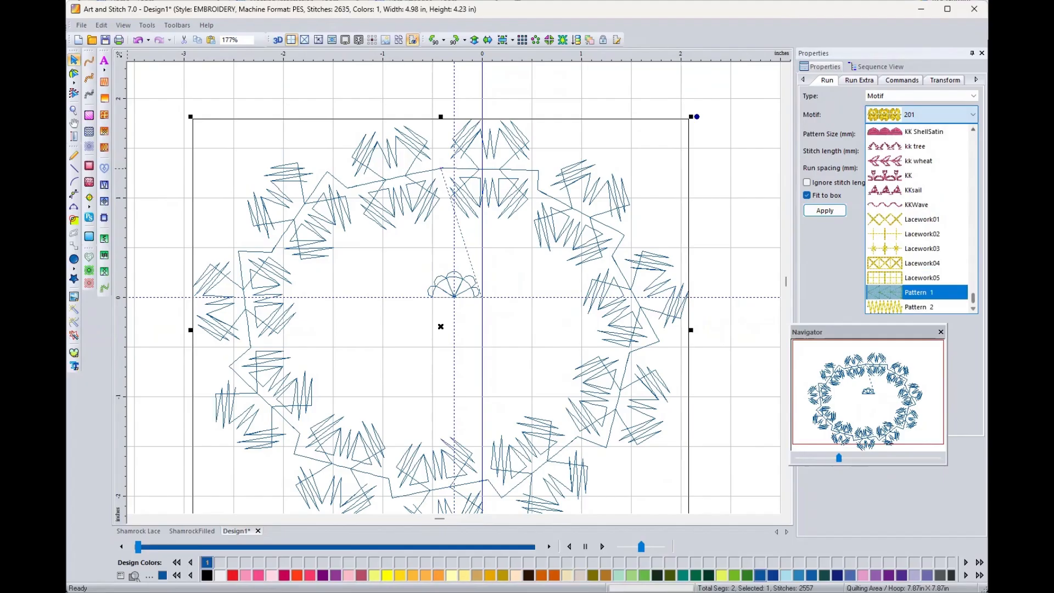
{"action": "scroll", "coordinate": [917, 220], "scroll_direction": "up", "scroll_amount": 2}
{"action": "scroll", "coordinate": [916, 220], "scroll_direction": "up", "scroll_amount": 1}
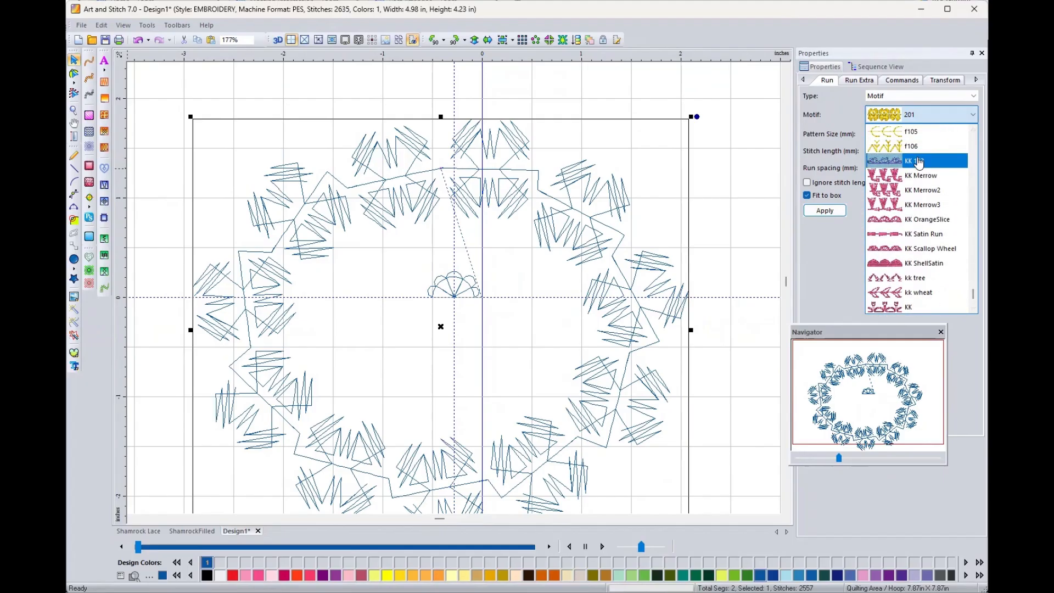
{"action": "left_click", "coordinate": [918, 161]}
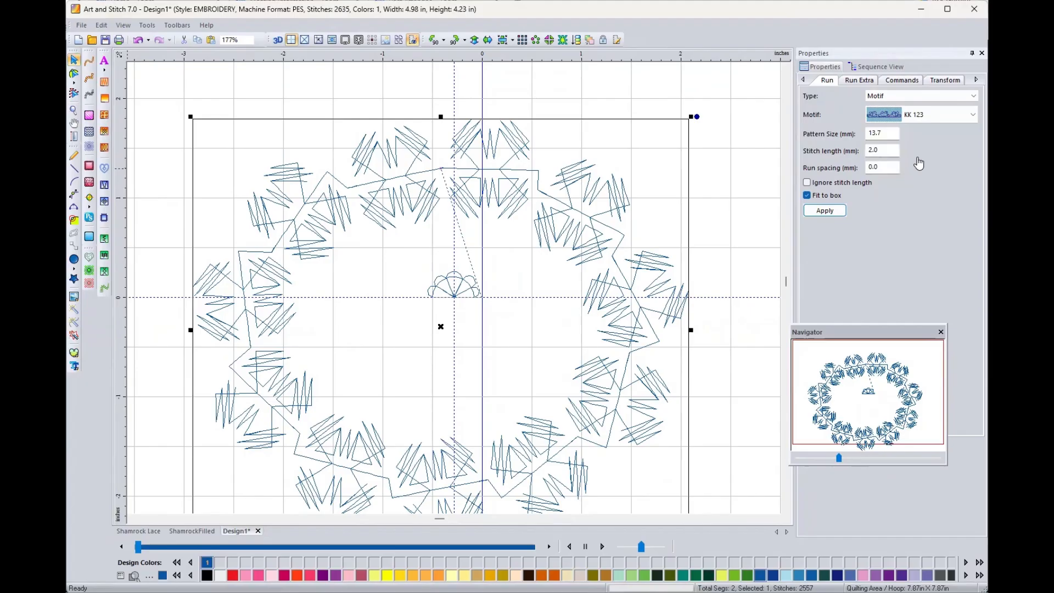
{"action": "left_click", "coordinate": [824, 211]}
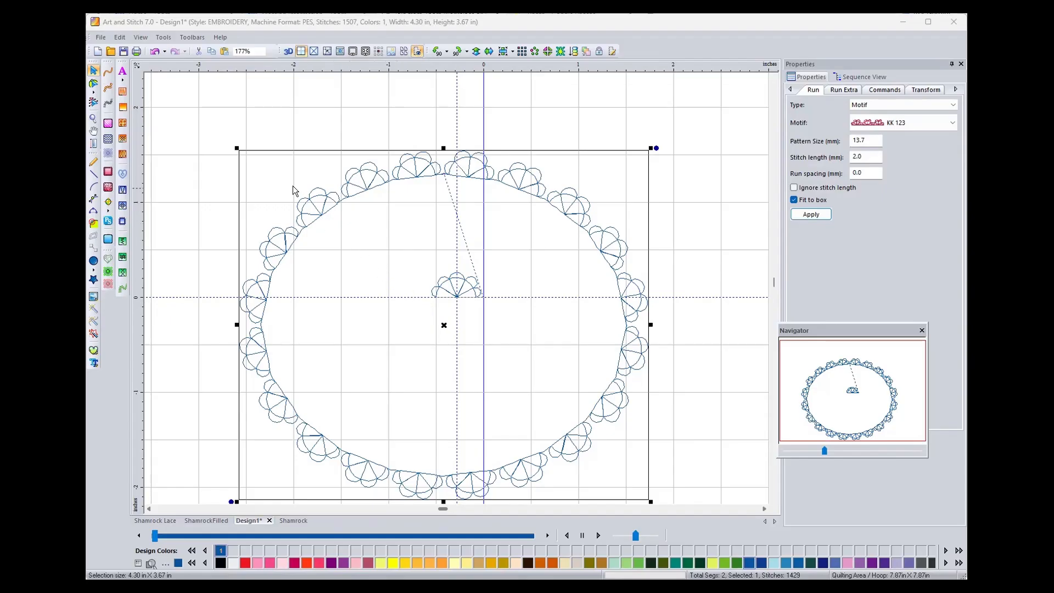
{"action": "left_click", "coordinate": [165, 37]}
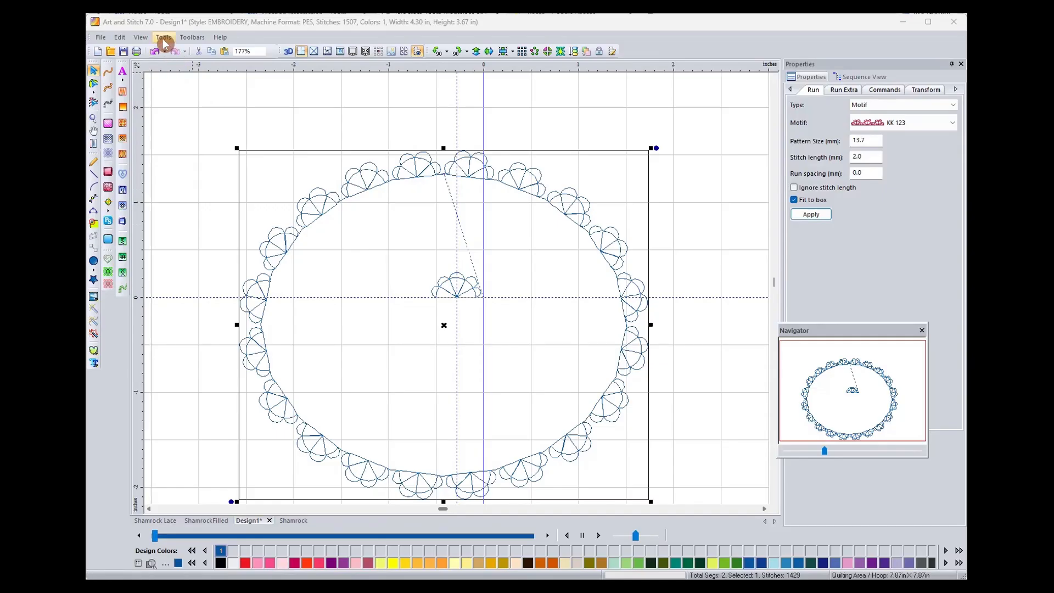
{"action": "left_click", "coordinate": [163, 38]}
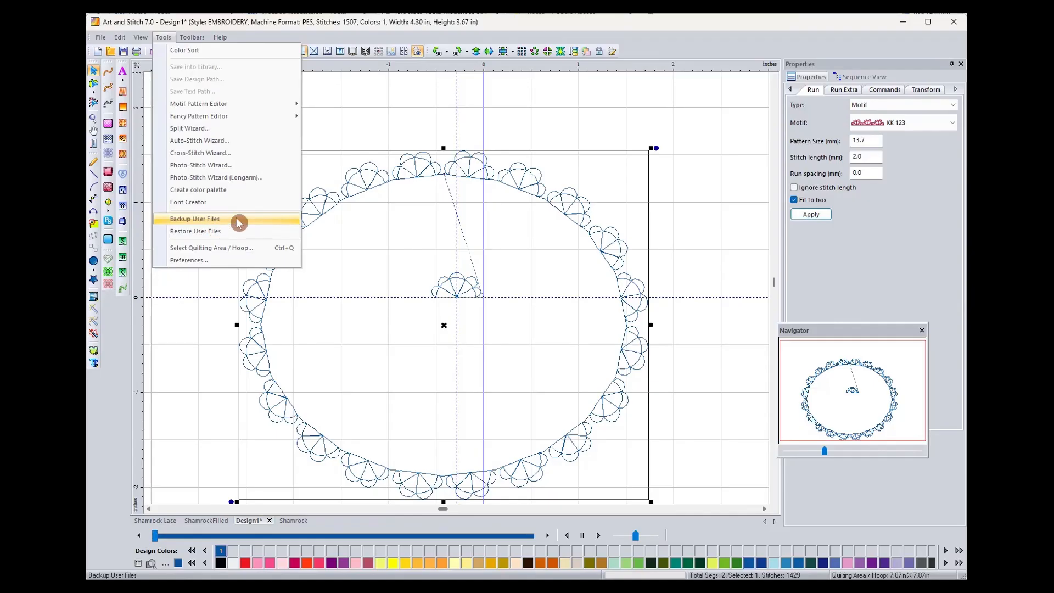
{"action": "left_click", "coordinate": [291, 309]}
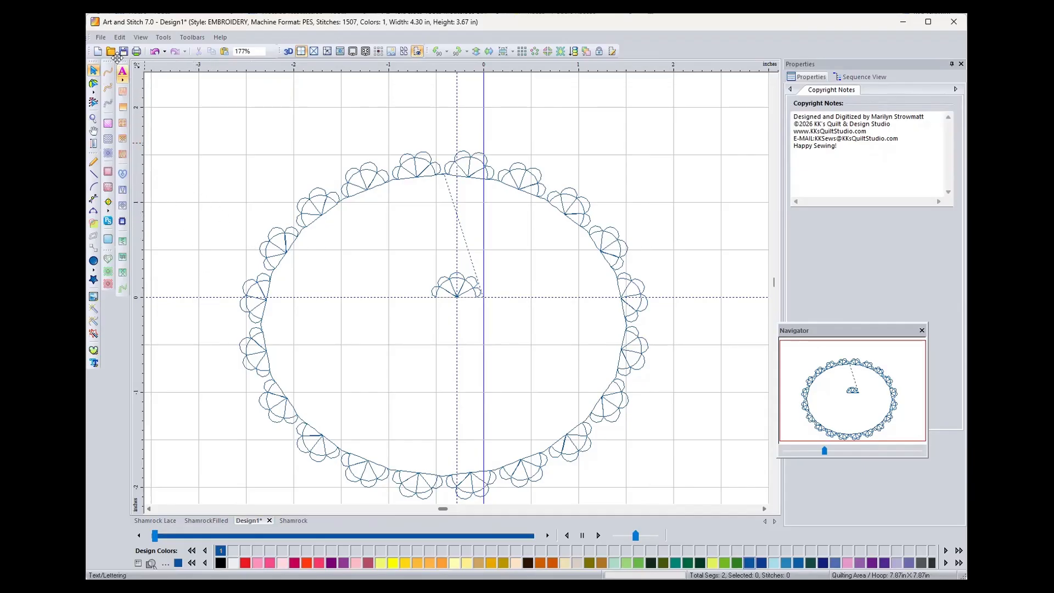
Save the test design as kk 123 in the Motif Patterns backup folder in Art and Stitch (ANS) format, replacing the existing file
{"action": "left_click", "coordinate": [100, 36]}
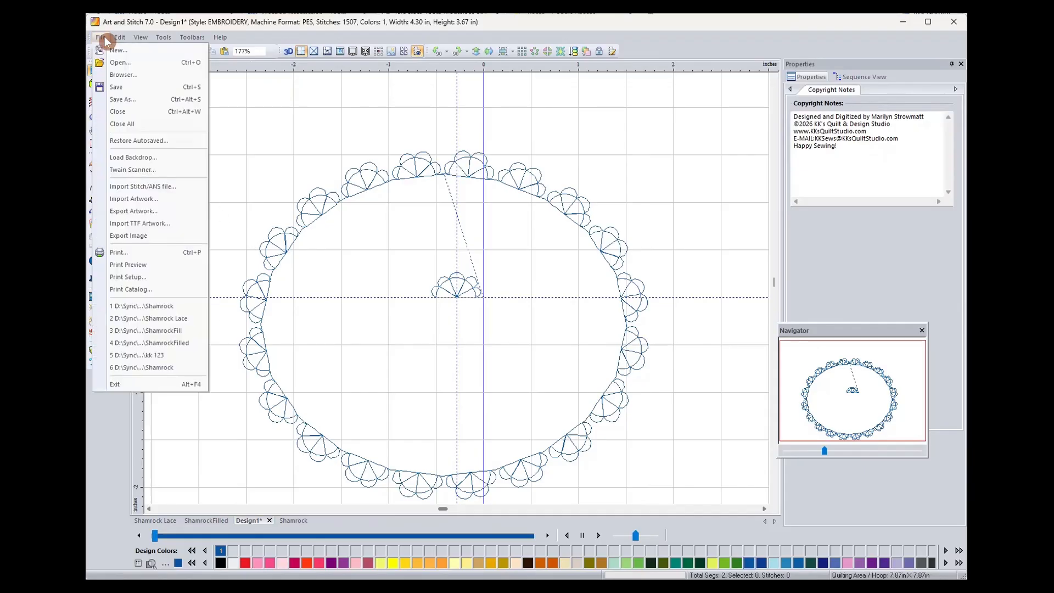
{"action": "left_click", "coordinate": [106, 100]}
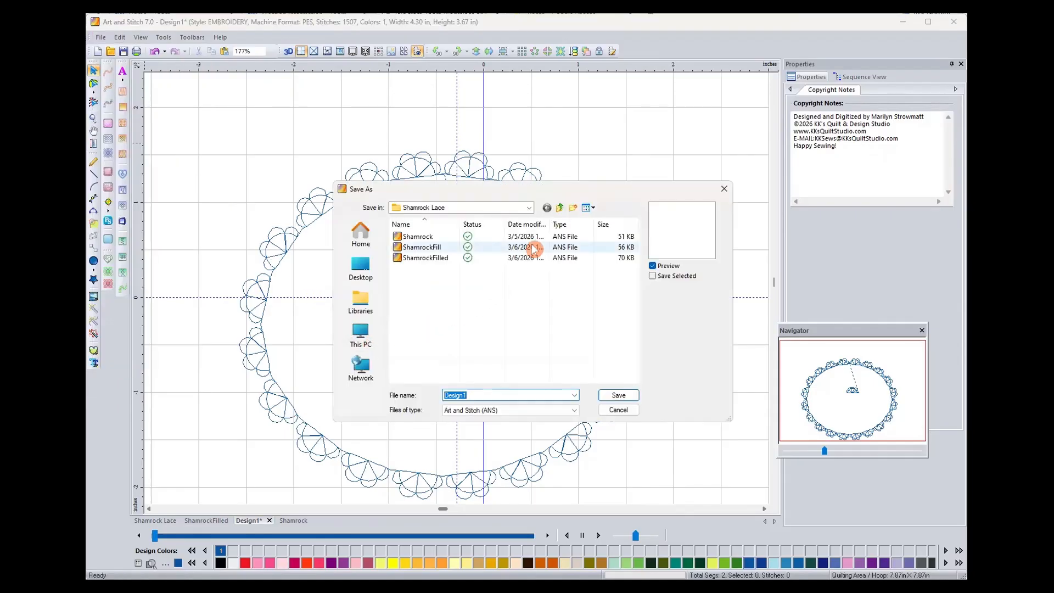
{"action": "left_click", "coordinate": [361, 250]}
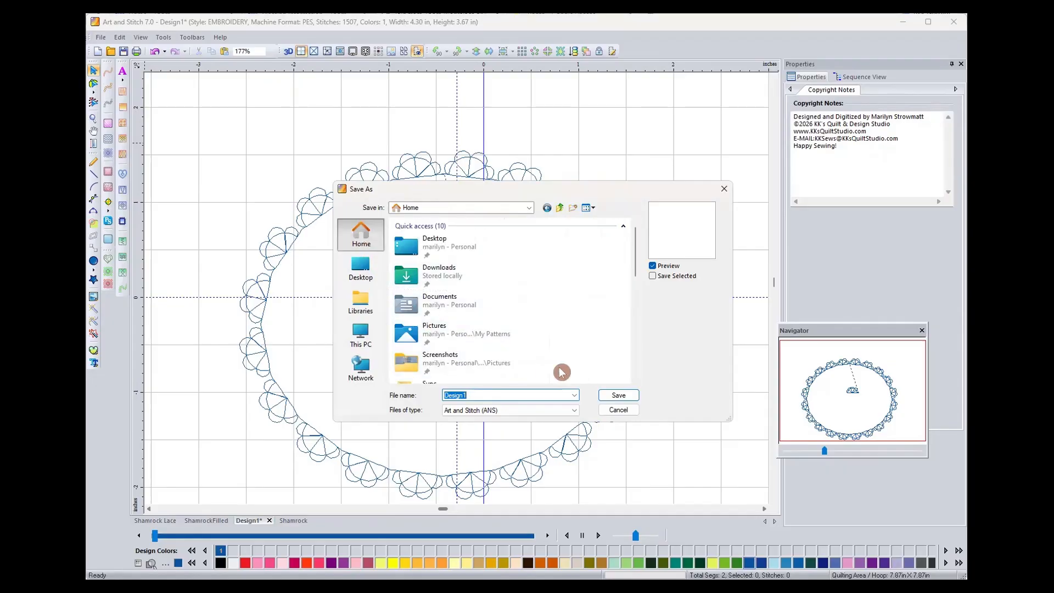
{"action": "left_click_drag", "start_coordinate": [634, 265], "coordinate": [635, 328]}
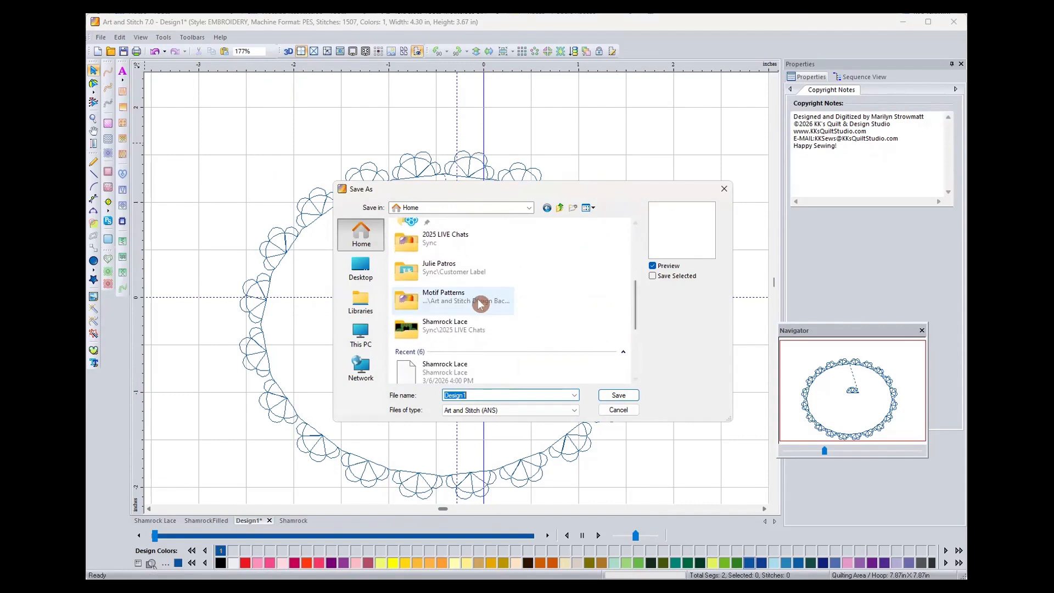
{"action": "double_click", "coordinate": [452, 299]}
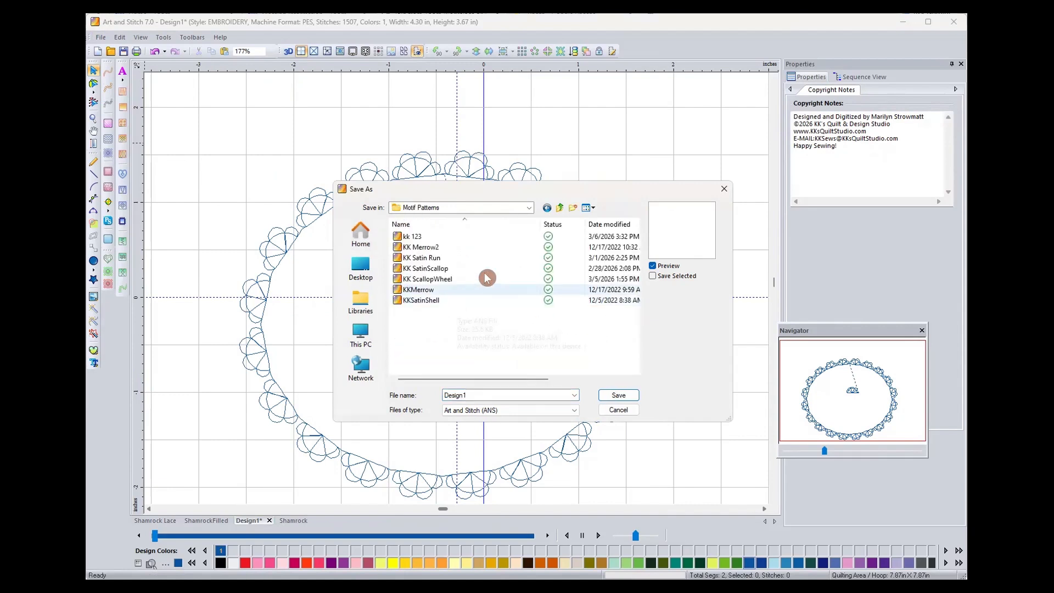
{"action": "left_click", "coordinate": [559, 208]}
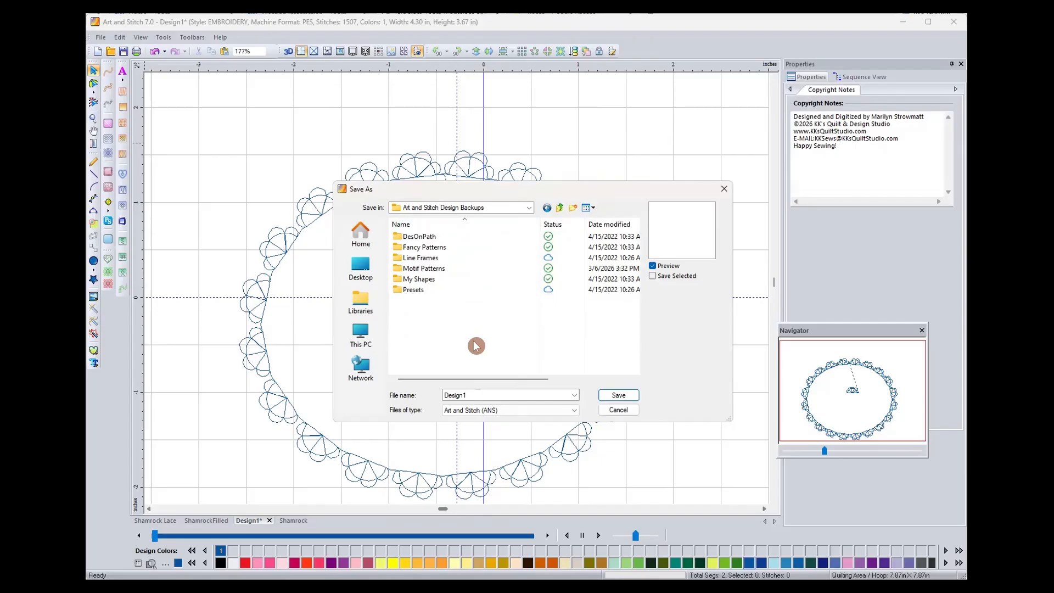
{"action": "double_click", "coordinate": [413, 268]}
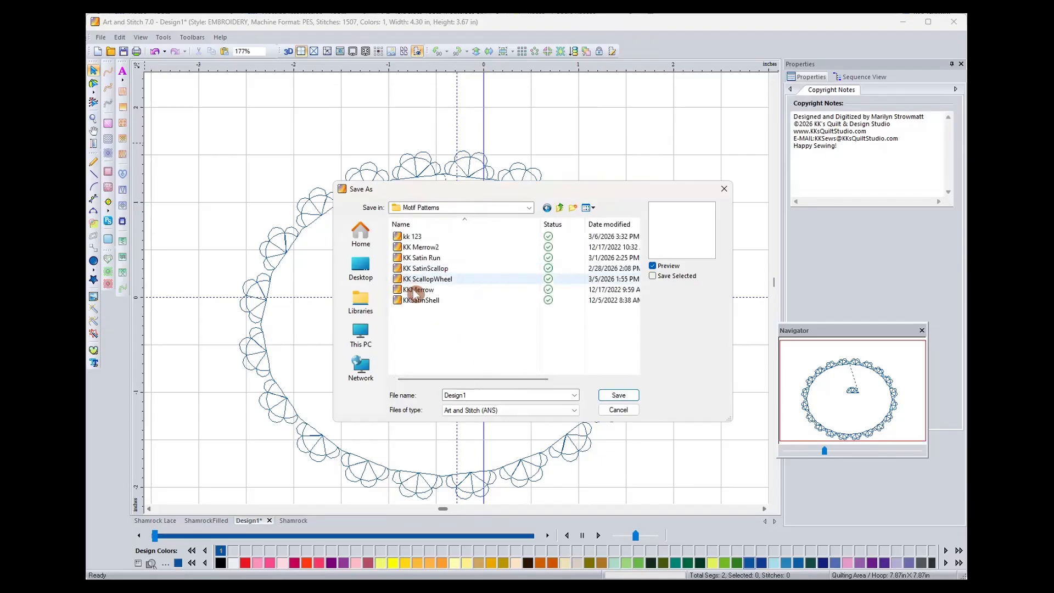
{"action": "left_click", "coordinate": [399, 237]}
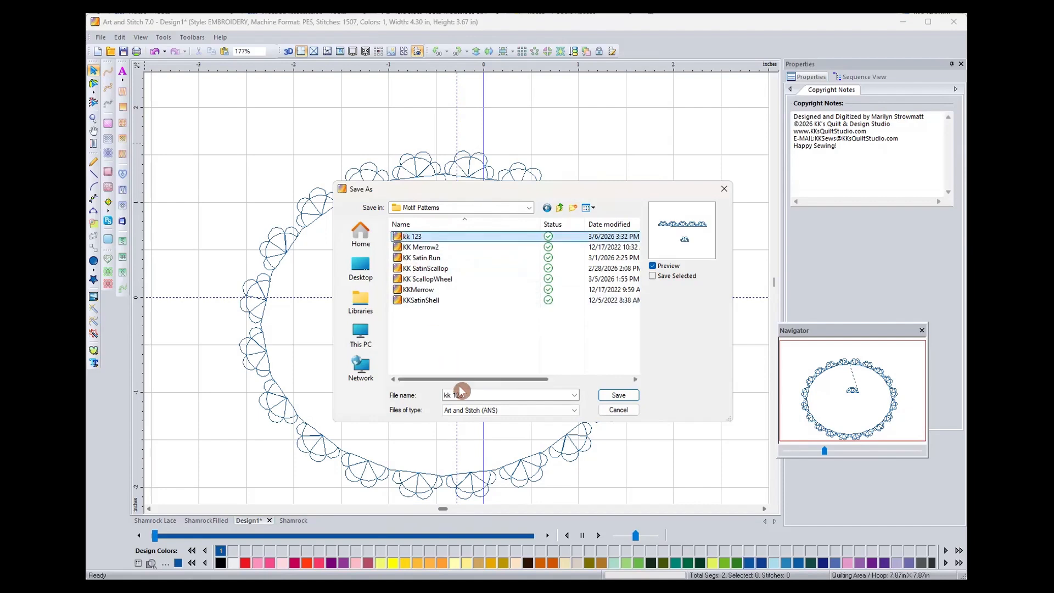
{"action": "left_click", "coordinate": [608, 400]}
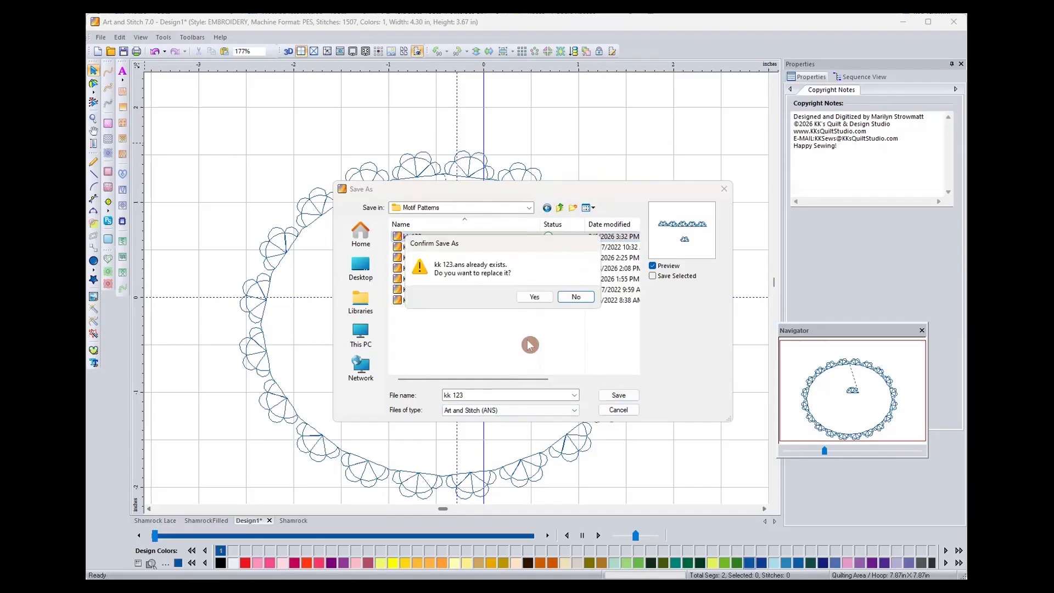
{"action": "left_click", "coordinate": [532, 297]}
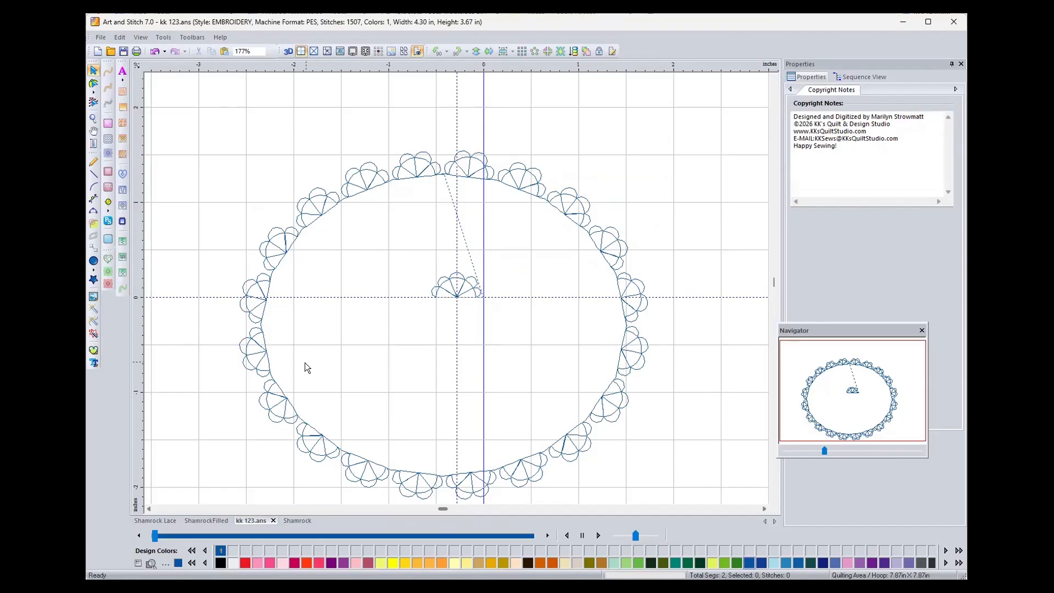
Switch to the Shamrock design and examine the stitching order and thread colors of its objects
{"action": "left_click", "coordinate": [297, 521]}
{"action": "left_click", "coordinate": [294, 522]}
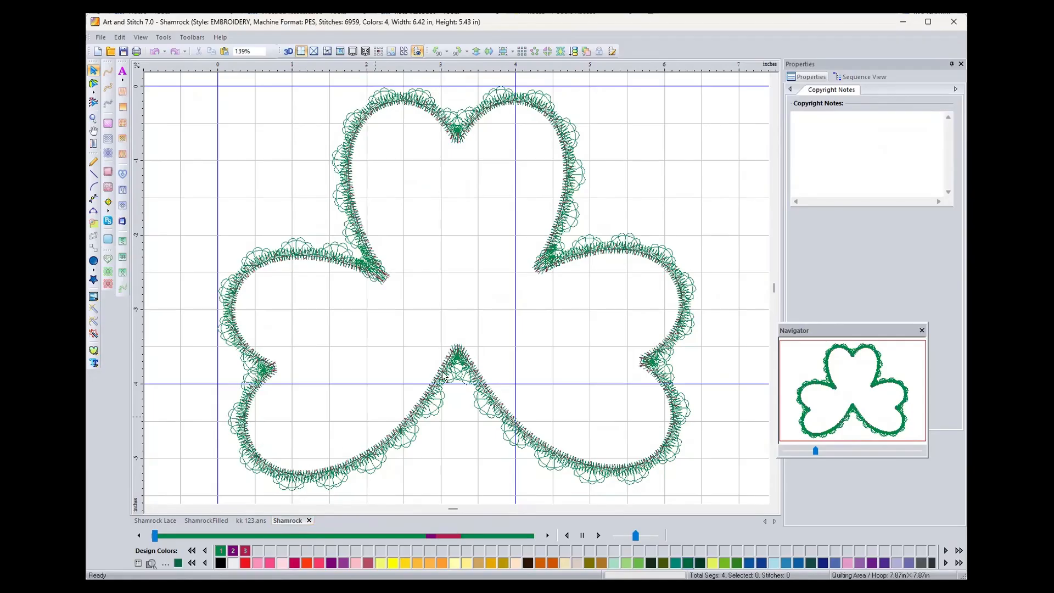
{"action": "left_click", "coordinate": [879, 78]}
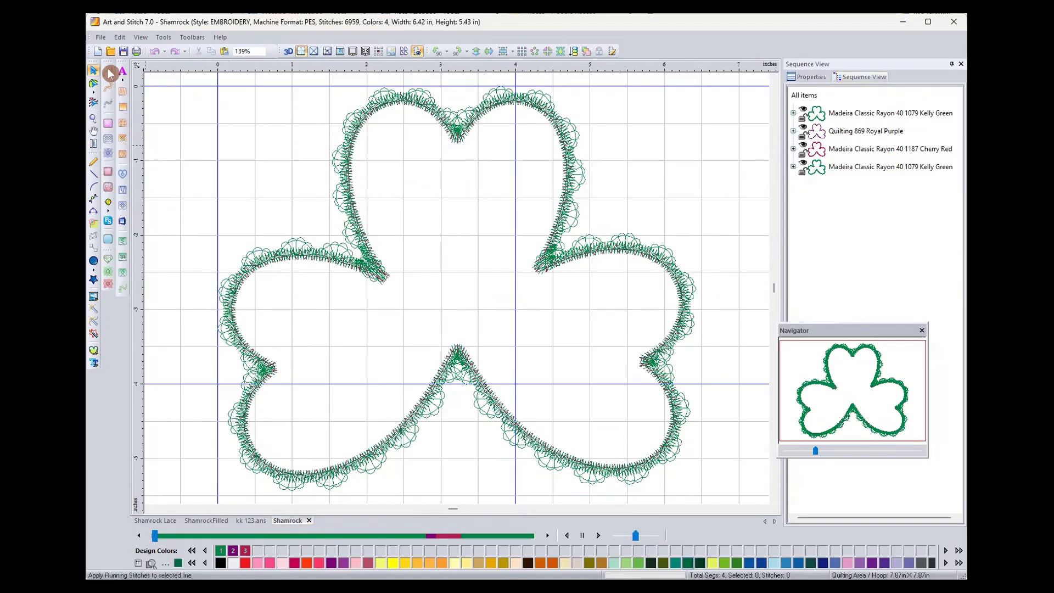
Create a new blank embroidery design and open the shape library, moving its window clear for browsing
{"action": "left_click", "coordinate": [98, 51]}
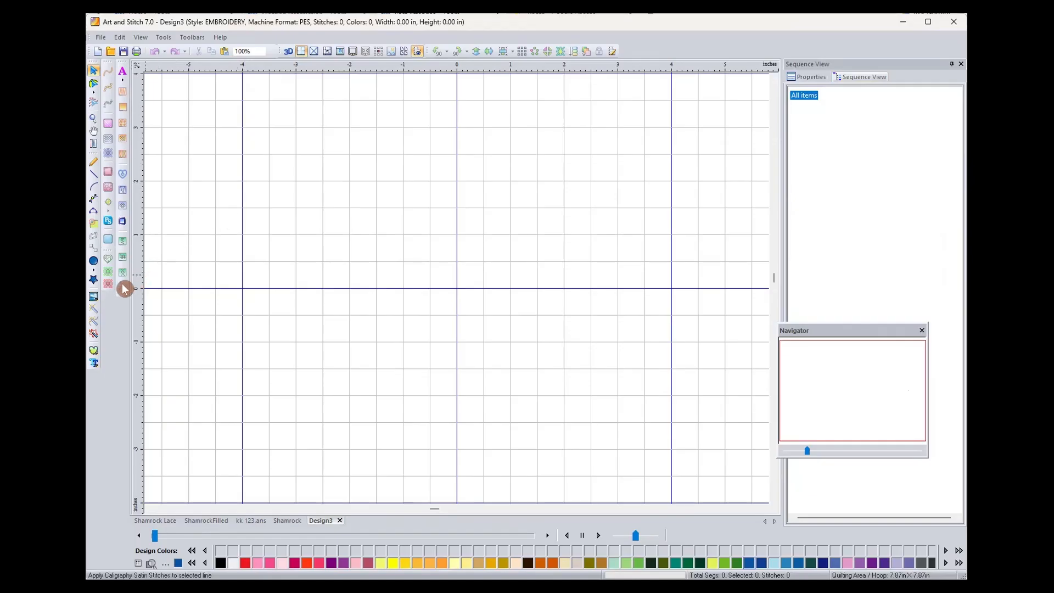
{"action": "left_click", "coordinate": [93, 281]}
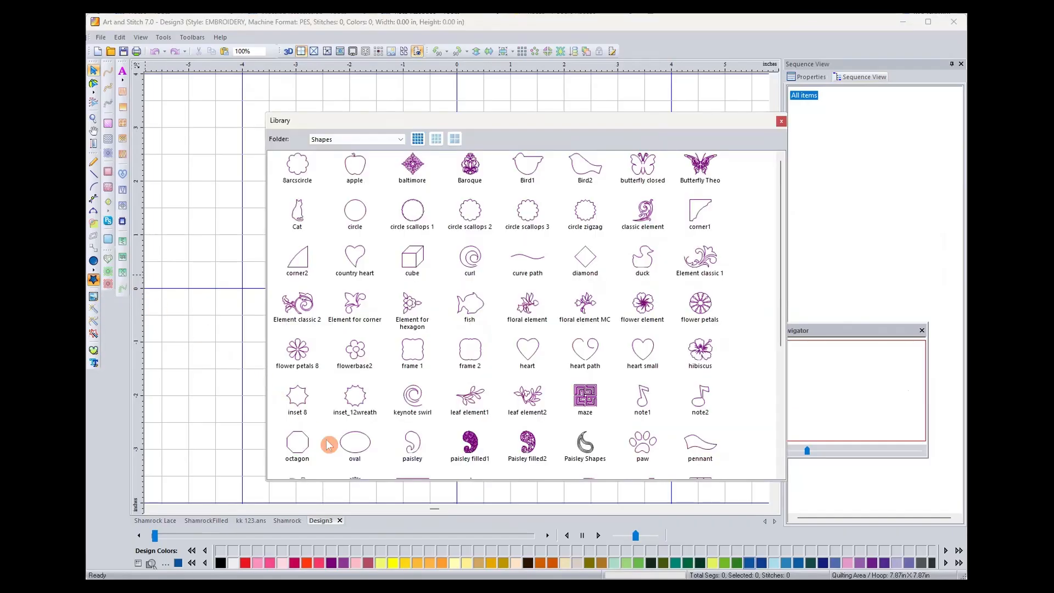
{"action": "left_click", "coordinate": [508, 129]}
{"action": "left_click_drag", "start_coordinate": [507, 130], "coordinate": [496, 93]}
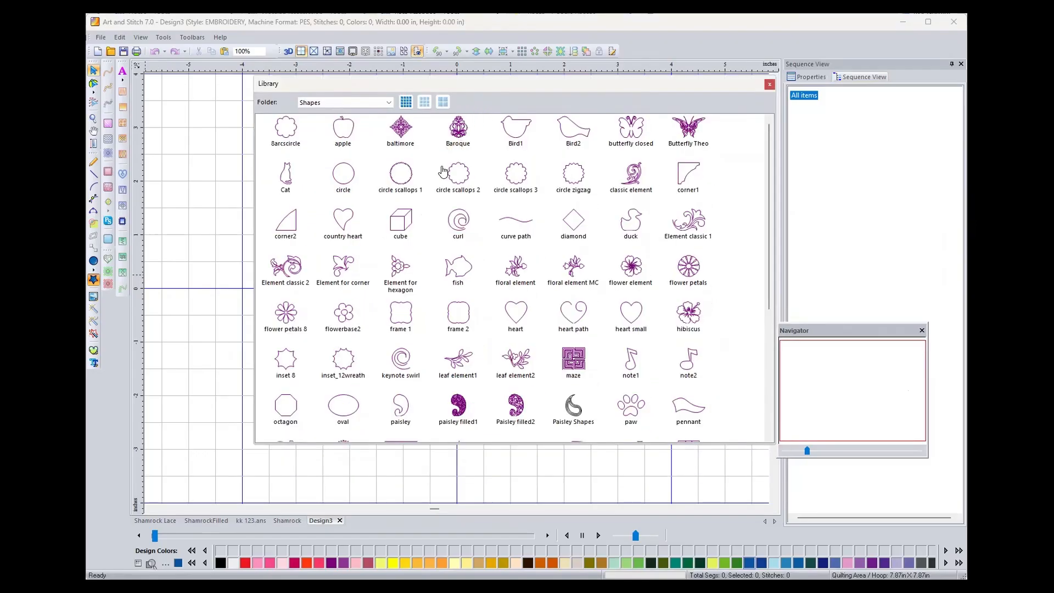
Look through the library's Block Patterns folder and return to the Shapes folder
{"action": "left_click", "coordinate": [389, 103]}
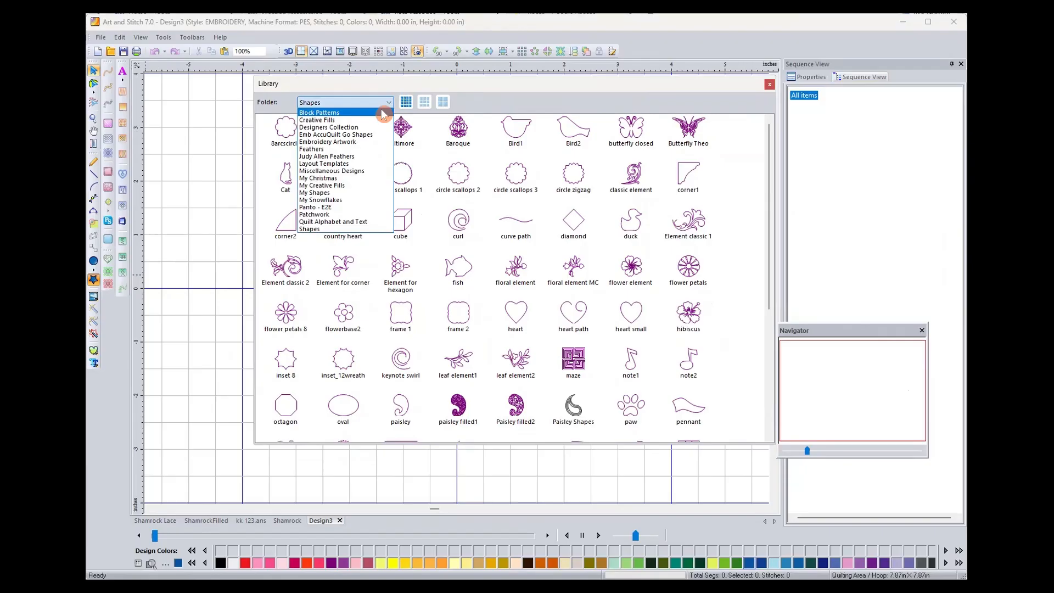
{"action": "left_click", "coordinate": [380, 112]}
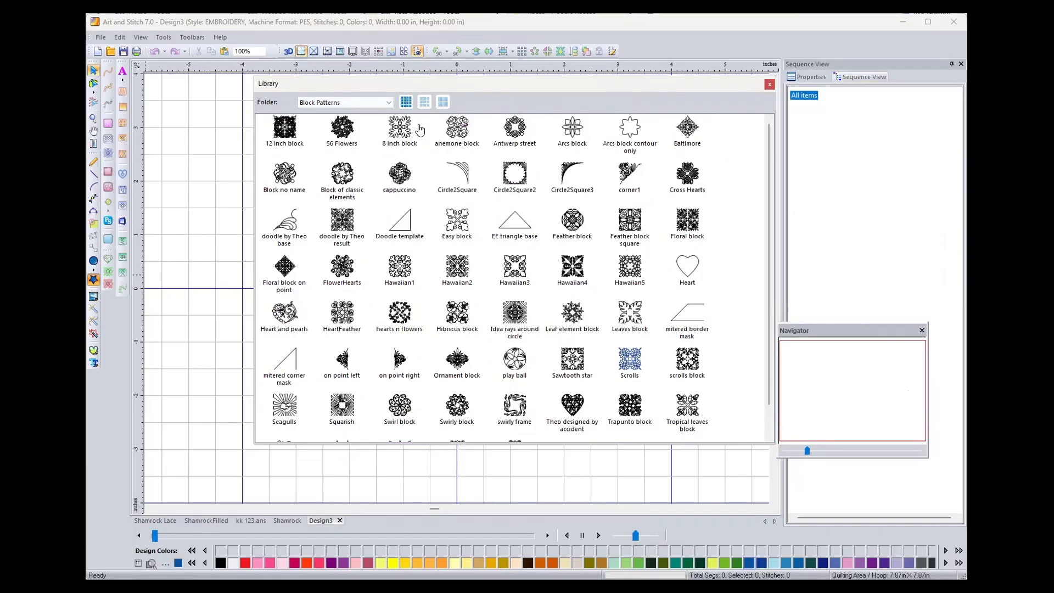
{"action": "left_click", "coordinate": [388, 103]}
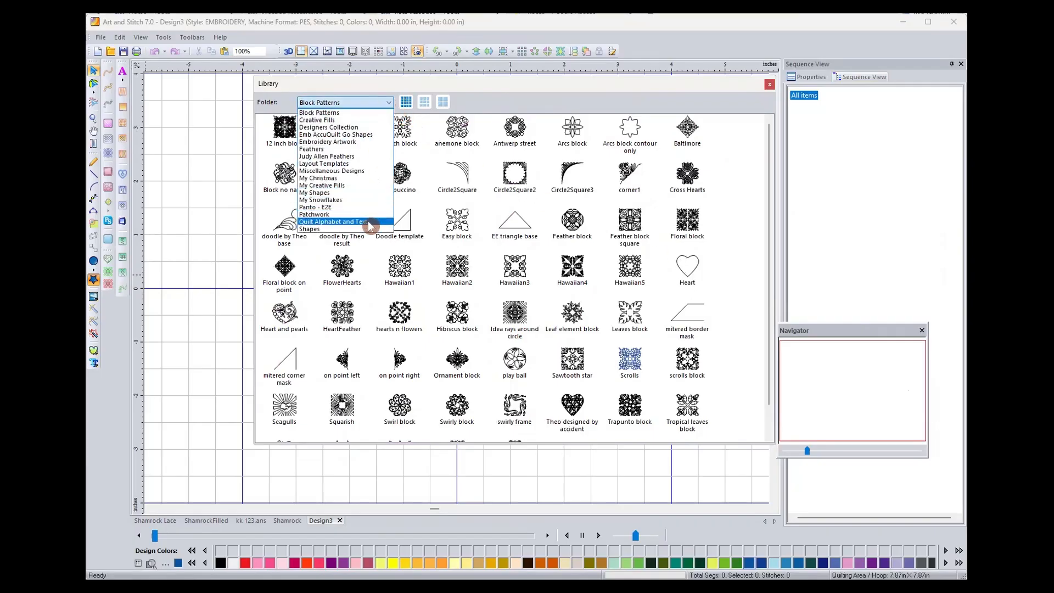
{"action": "left_click", "coordinate": [368, 229]}
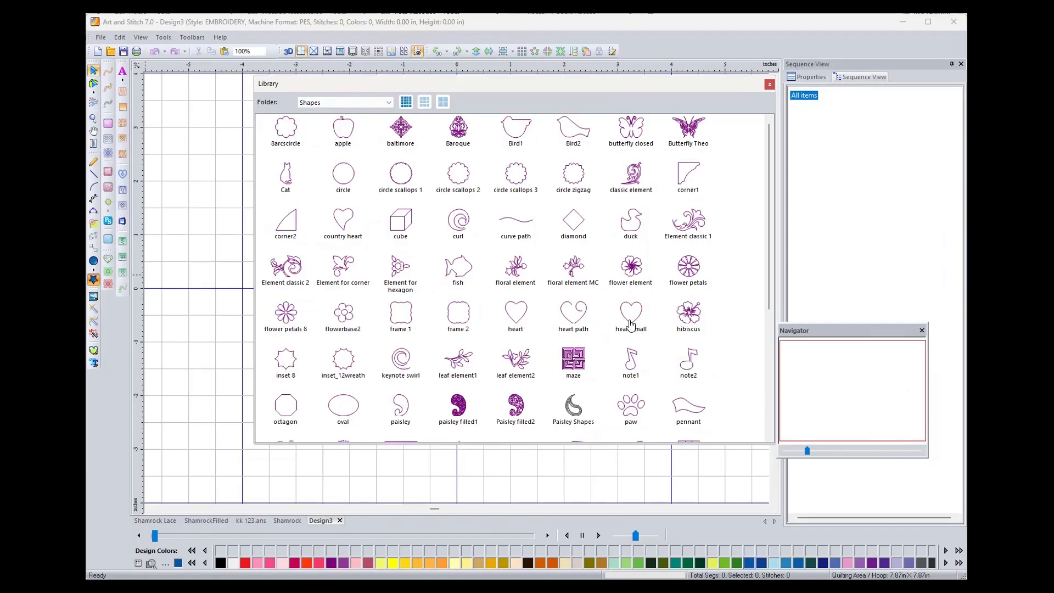
Insert the "heart small" shape and move it straight up so its lower point sits on the grid origin
{"action": "left_click", "coordinate": [631, 315]}
{"action": "double_click", "coordinate": [631, 324]}
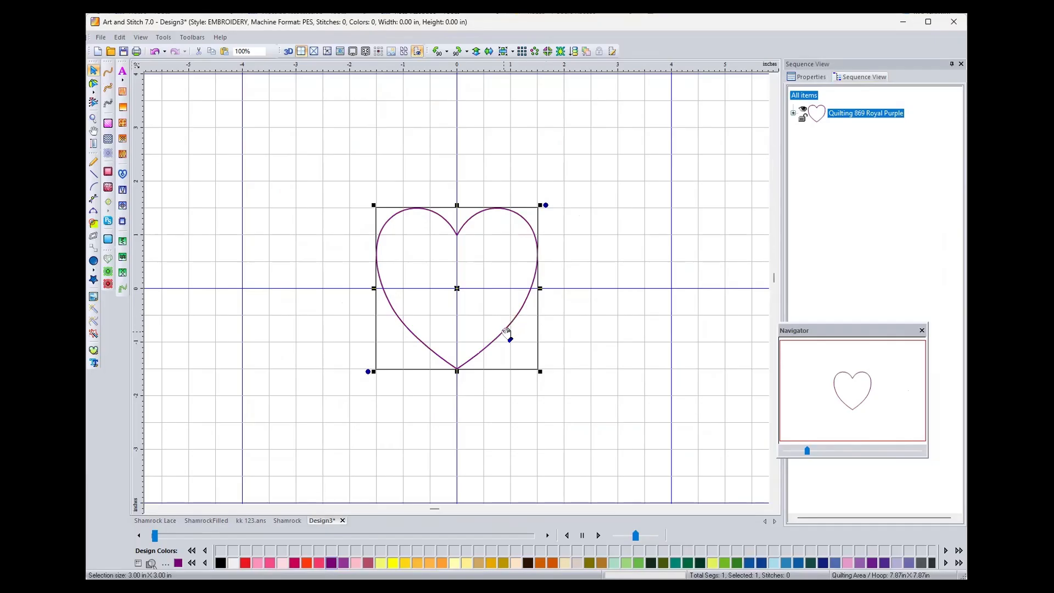
{"action": "left_click_drag", "start_coordinate": [506, 332], "coordinate": [506, 254]}
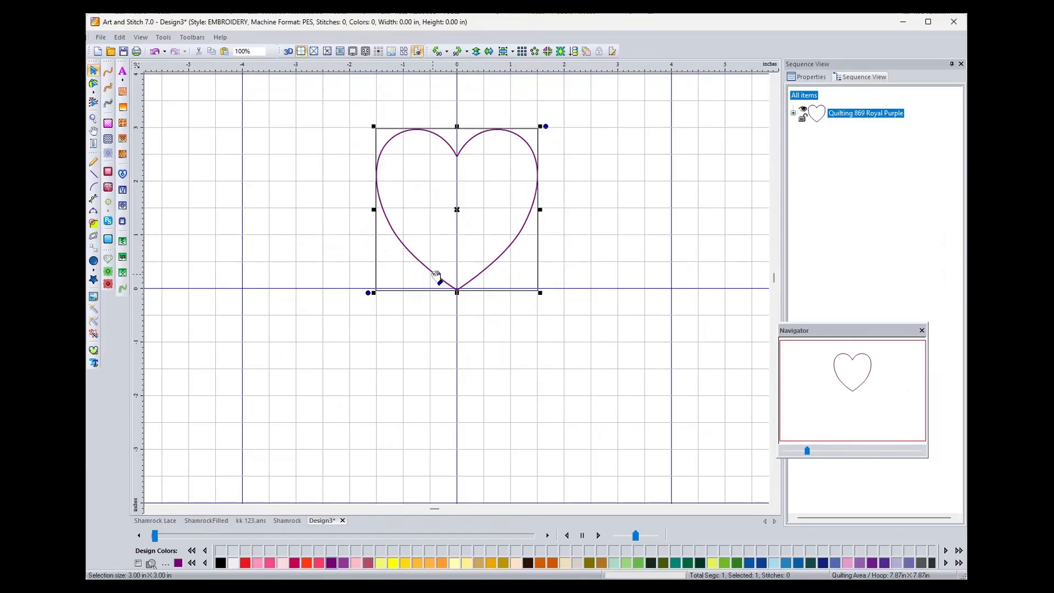
{"action": "left_click_drag", "start_coordinate": [434, 274], "coordinate": [435, 275]}
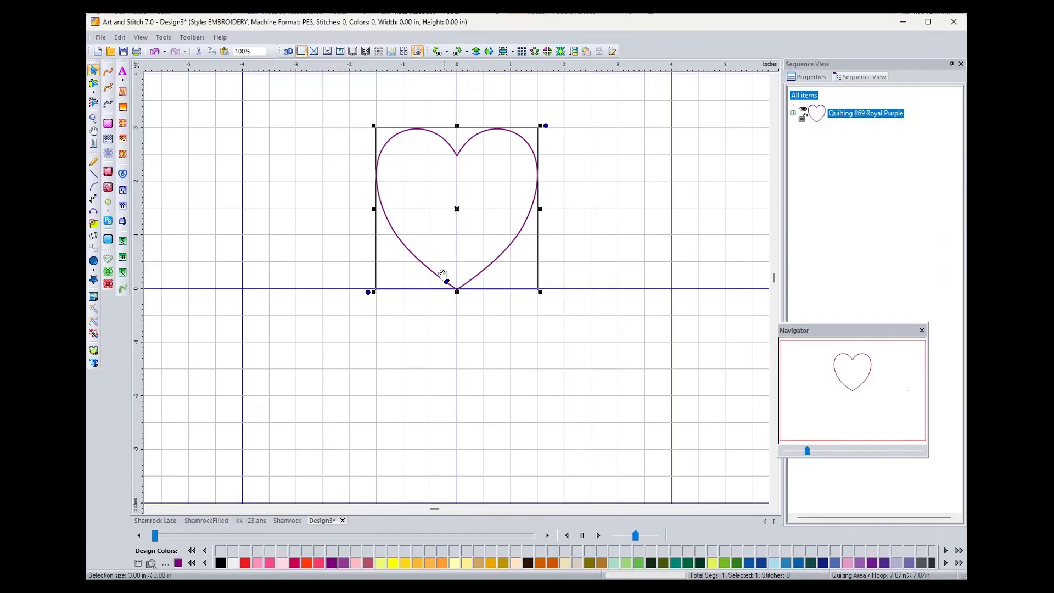
Duplicate the heart in place and move the duplicate's rotation center to its lower point at the grid origin
{"action": "left_click", "coordinate": [215, 52]}
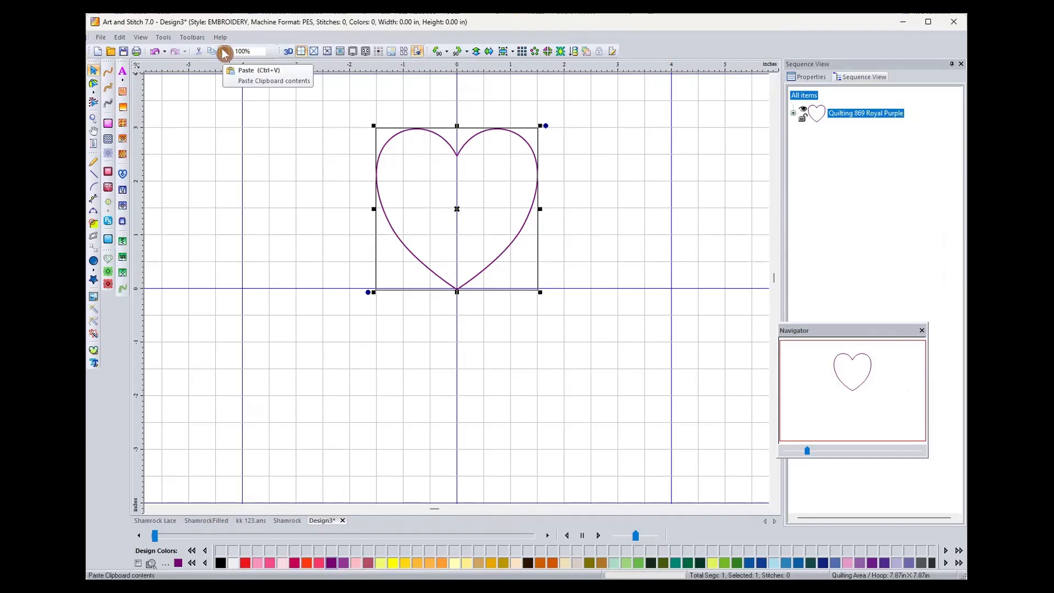
{"action": "left_click", "coordinate": [224, 52]}
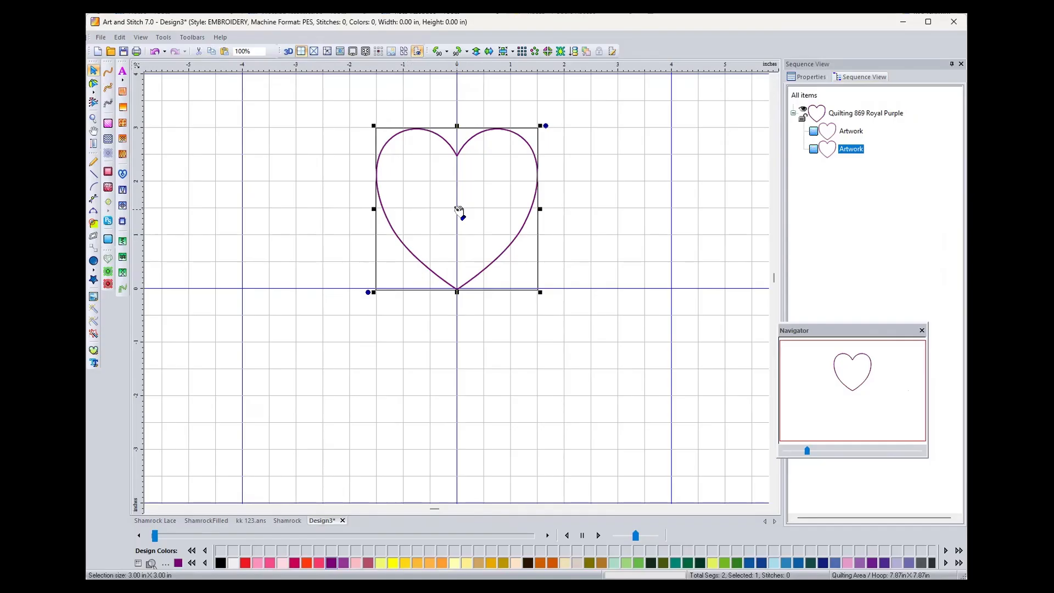
{"action": "key", "text": "alt"}
{"action": "key", "text": "alt"}
{"action": "left_click_drag", "start_coordinate": [457, 209], "coordinate": [456, 235]}
{"action": "left_click_drag", "start_coordinate": [454, 259], "coordinate": [456, 287]}
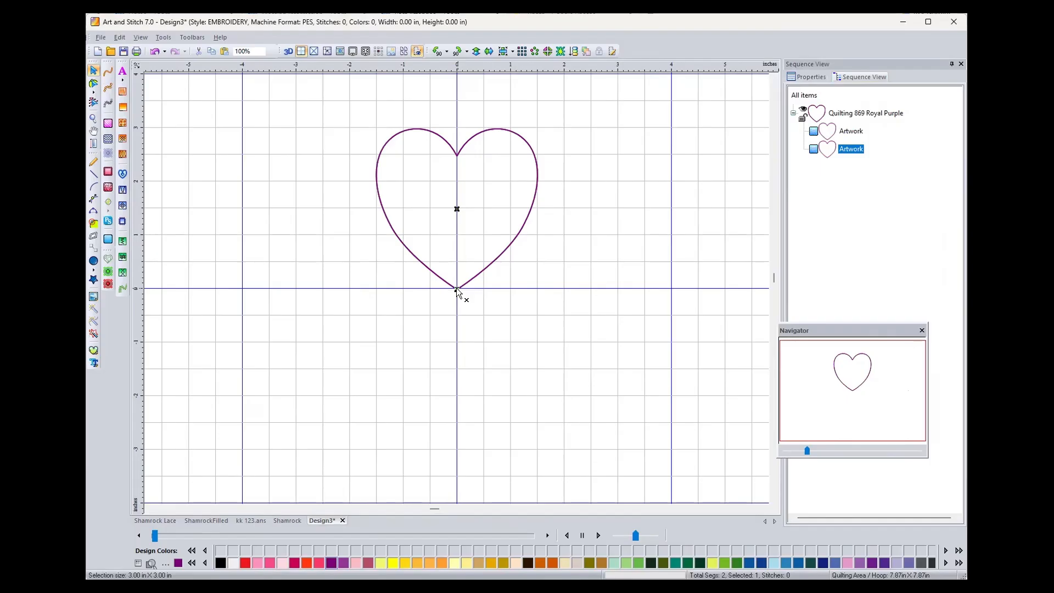
{"action": "left_click_drag", "start_coordinate": [456, 287], "coordinate": [456, 287]}
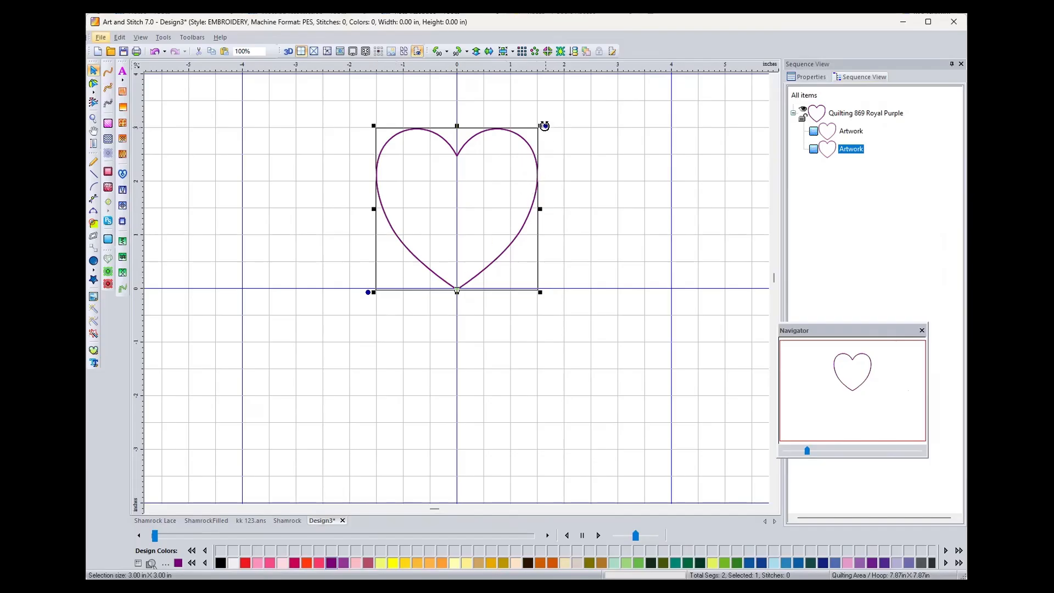
Rotate the duplicate heart about 90° counterclockwise around its lower point, and add another copy rotated about 90° clockwise
{"action": "left_click_drag", "start_coordinate": [544, 126], "coordinate": [299, 204]}
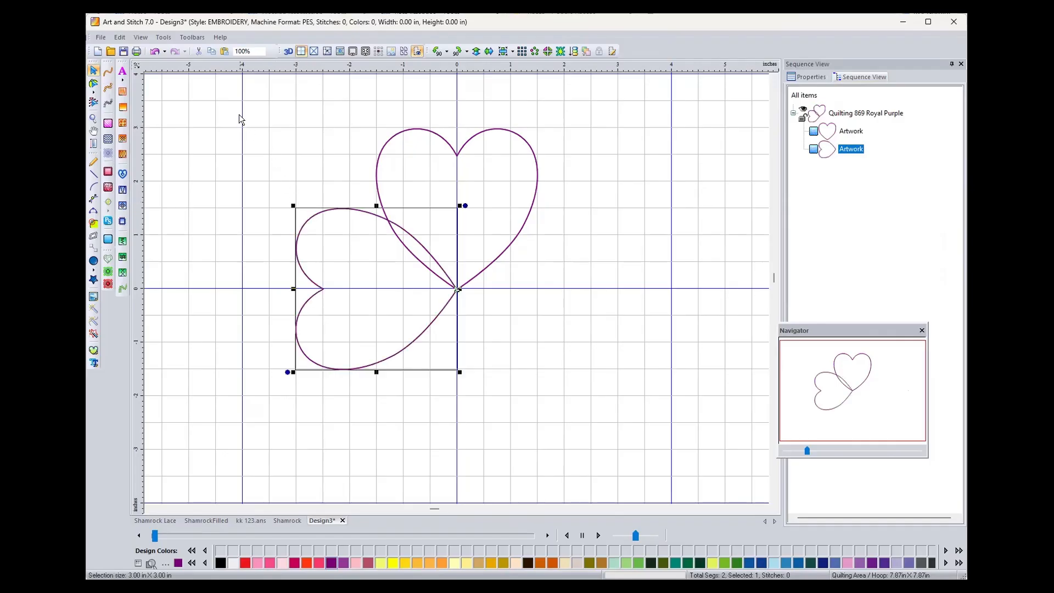
{"action": "left_click", "coordinate": [225, 51]}
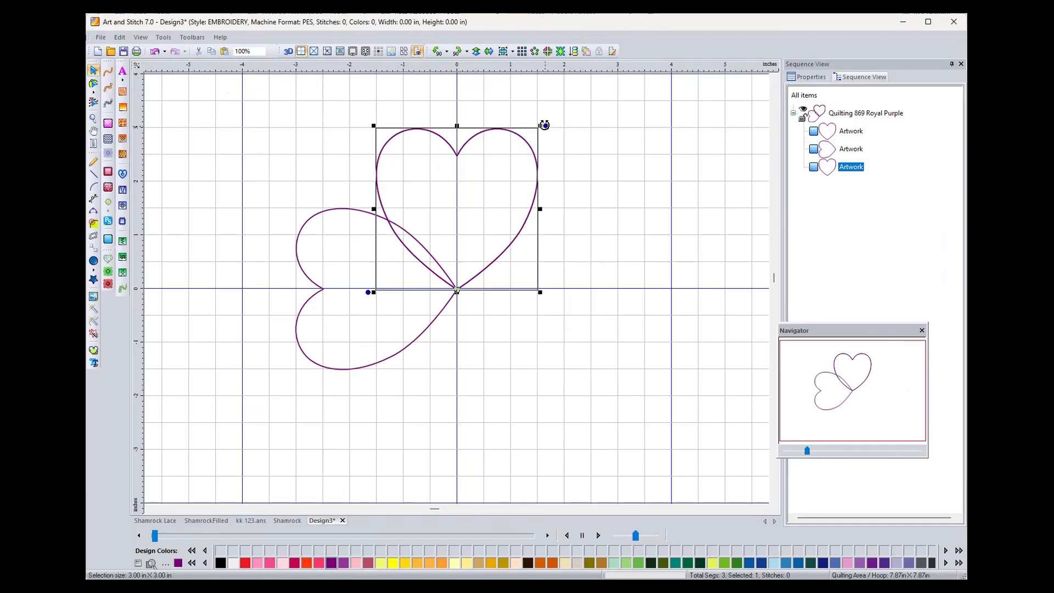
{"action": "left_click_drag", "start_coordinate": [544, 125], "coordinate": [647, 388]}
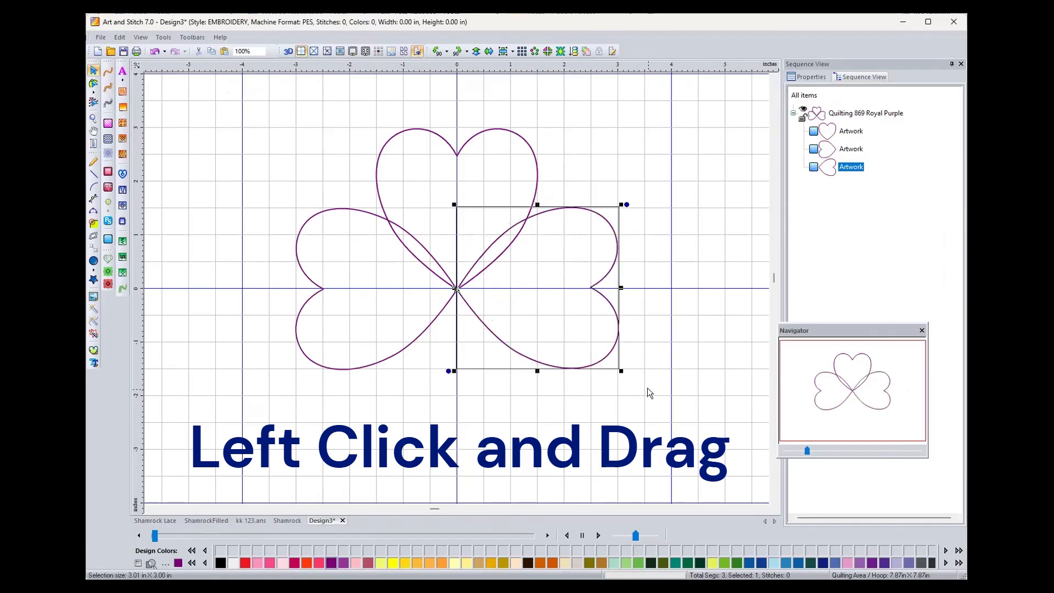
{"action": "left_click", "coordinate": [503, 438]}
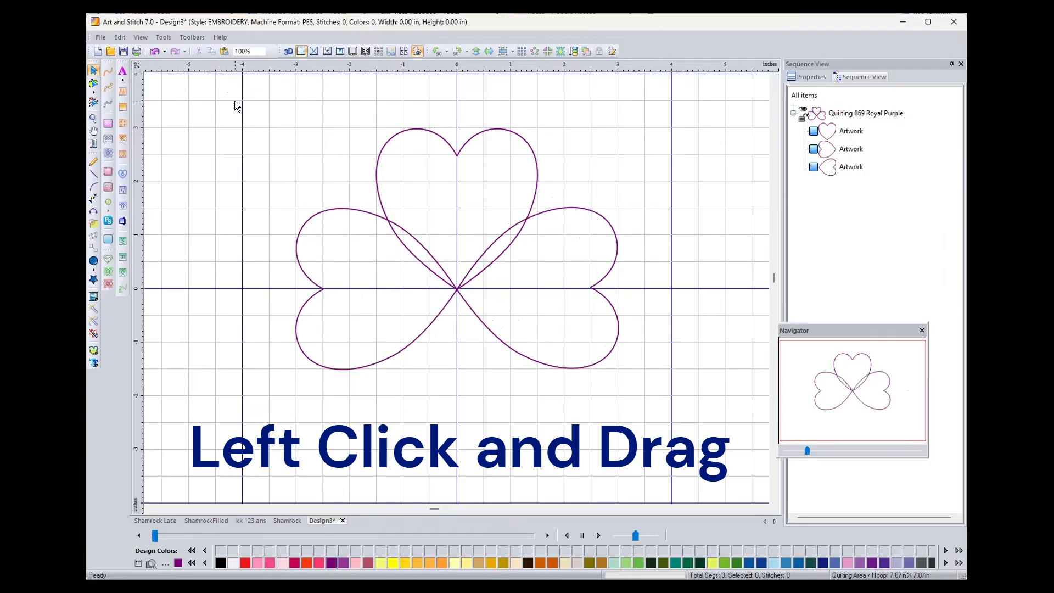
Try uniting the three overlapping hearts into a single shamrock outline
{"action": "left_click_drag", "start_coordinate": [235, 101], "coordinate": [663, 417]}
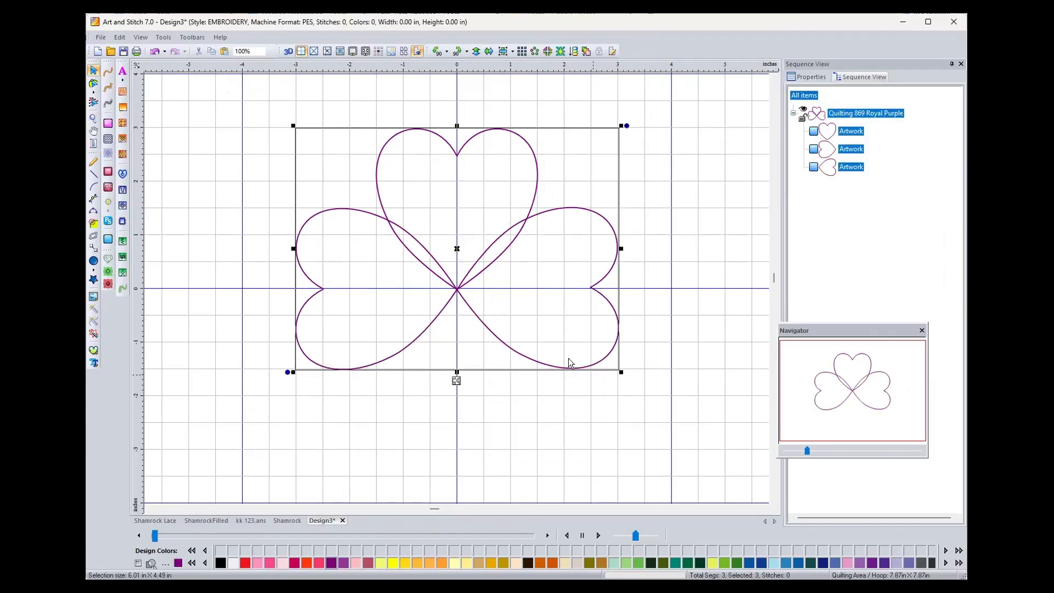
{"action": "right_click", "coordinate": [436, 290]}
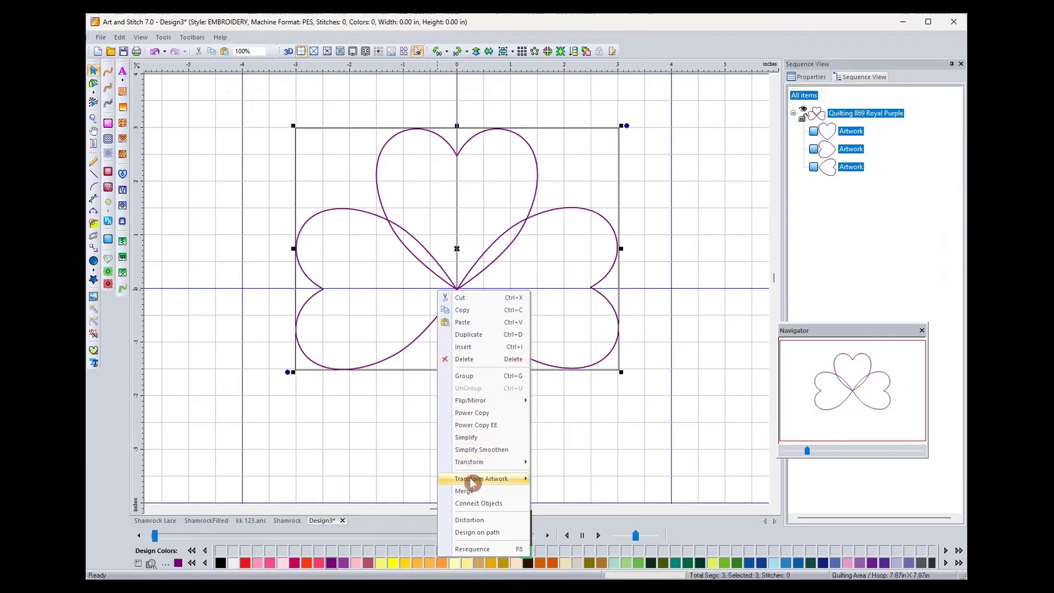
{"action": "mouse_move", "coordinate": [472, 483]}
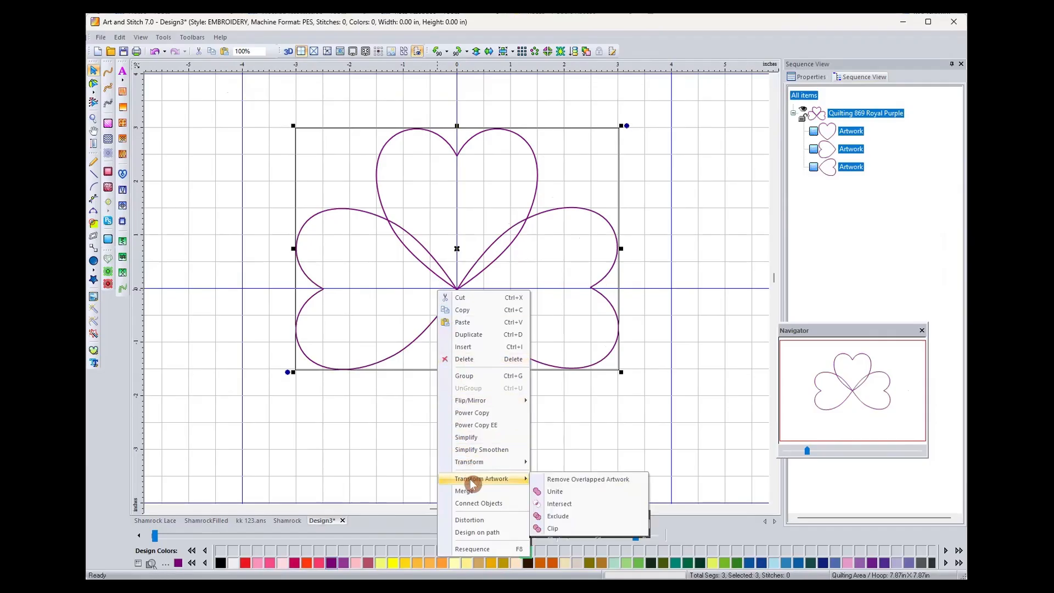
{"action": "left_click", "coordinate": [554, 491]}
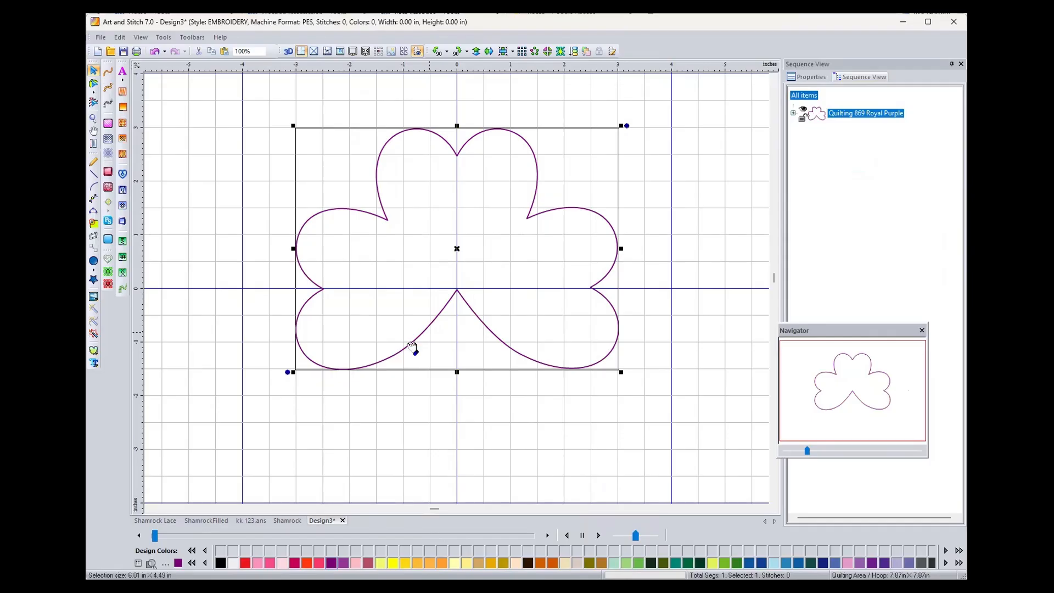
Compare the outline with the Shamrock Lace design and undo the unite of the three hearts
{"action": "left_click", "coordinate": [155, 520]}
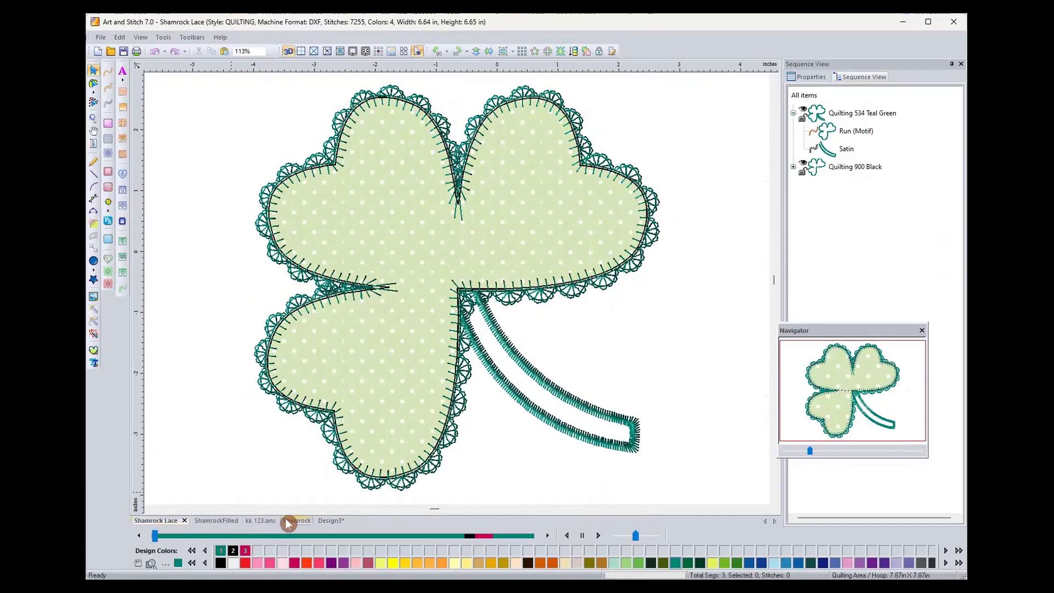
{"action": "left_click", "coordinate": [331, 521]}
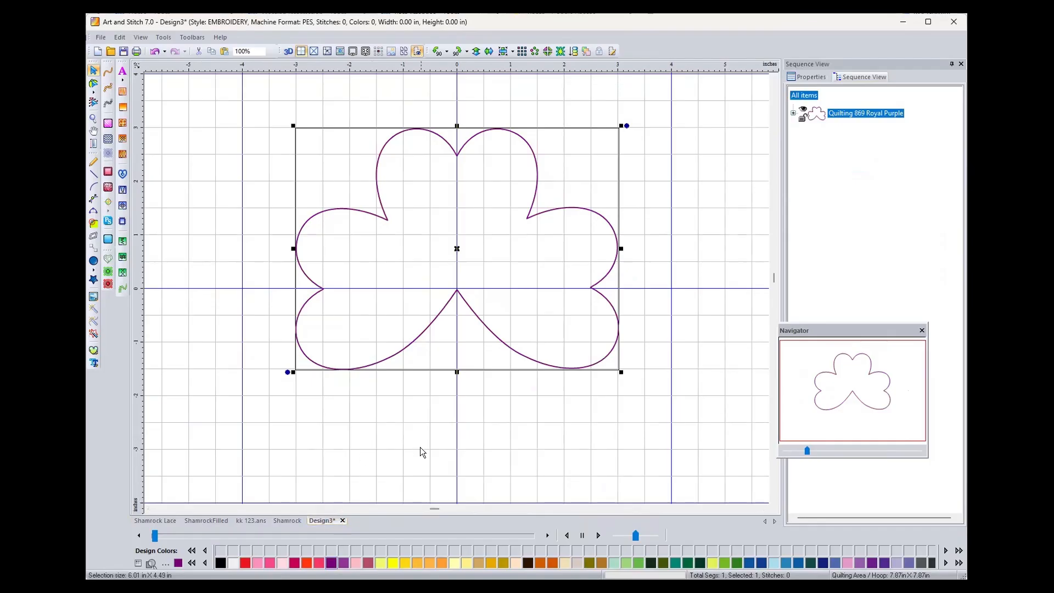
{"action": "left_click", "coordinate": [153, 52]}
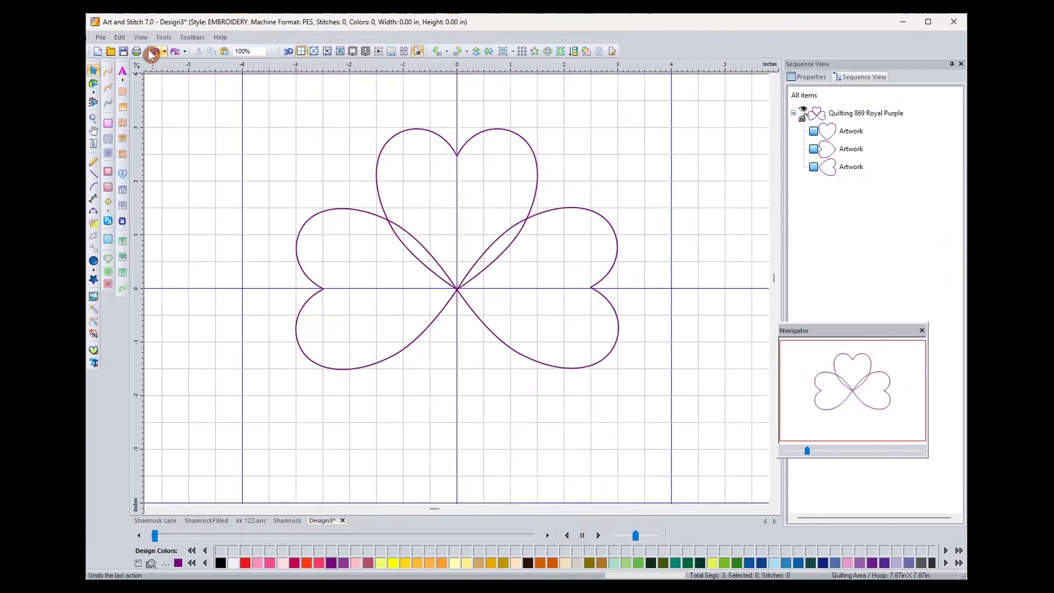
Stretch the upper heart upward to about 3.66 in high and unite all three hearts into one shamrock outline
{"action": "left_click", "coordinate": [460, 153]}
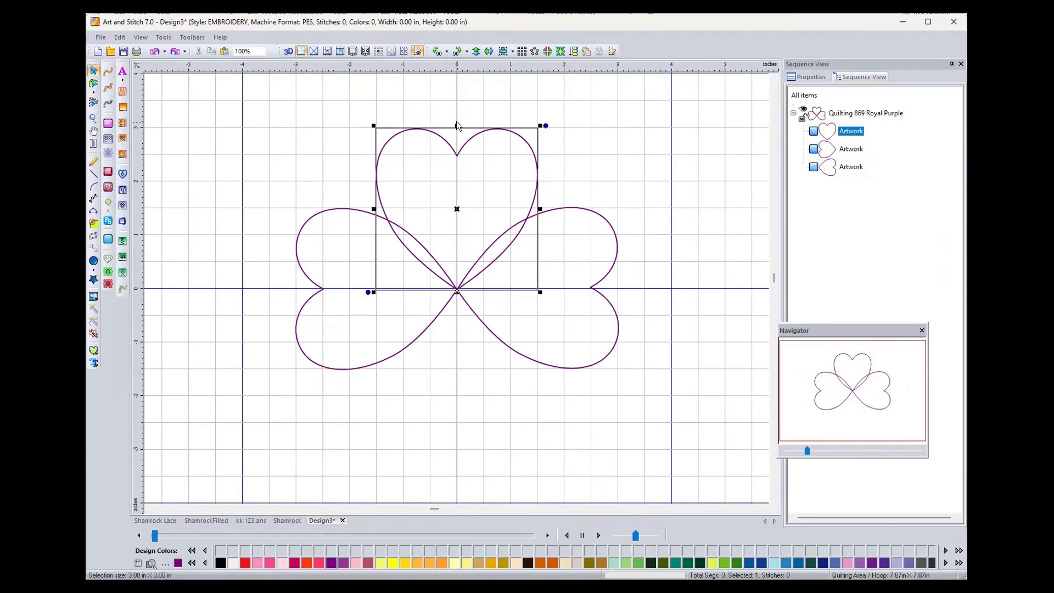
{"action": "left_click_drag", "start_coordinate": [456, 126], "coordinate": [457, 91]}
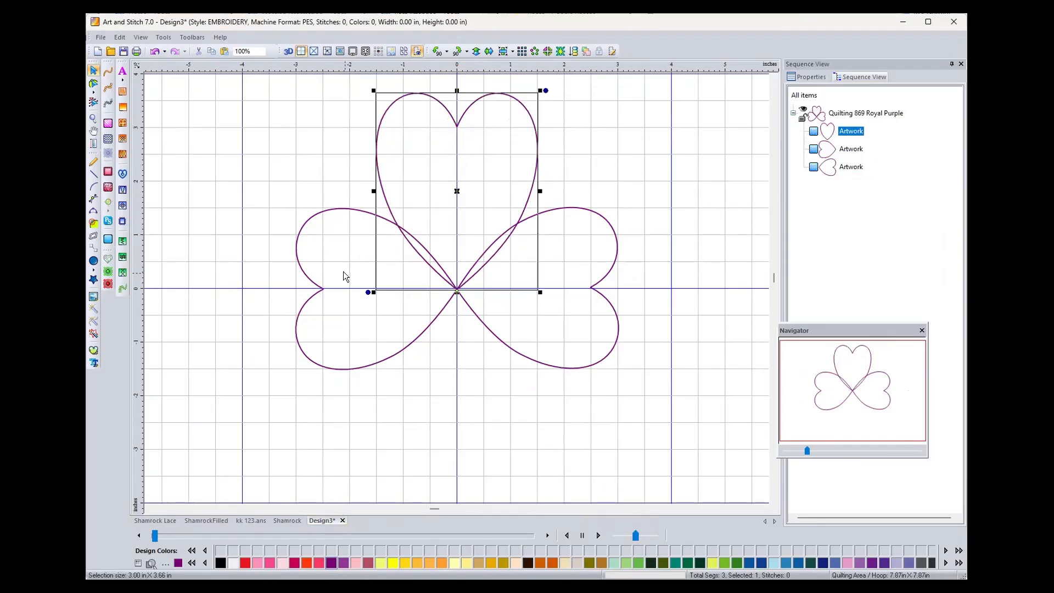
{"action": "left_click_drag", "start_coordinate": [235, 82], "coordinate": [678, 394]}
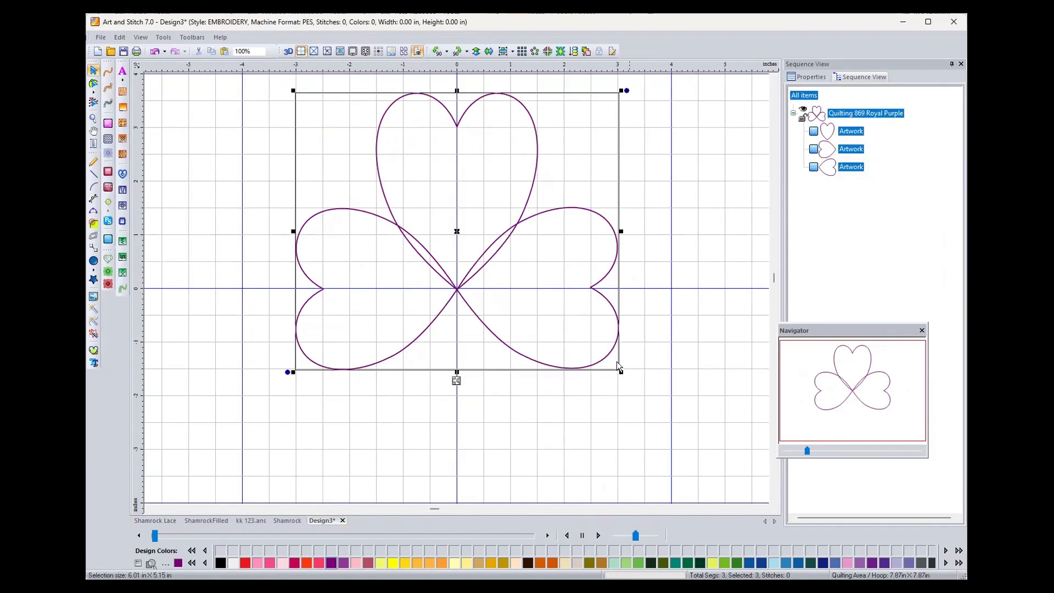
{"action": "right_click", "coordinate": [571, 349]}
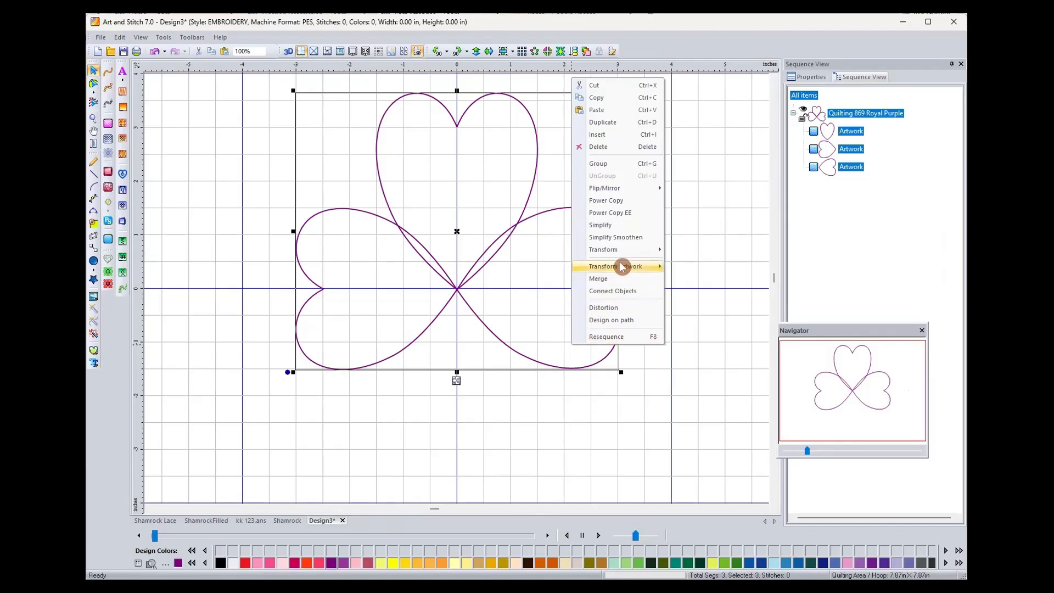
{"action": "mouse_move", "coordinate": [650, 266]}
{"action": "left_click", "coordinate": [686, 279]}
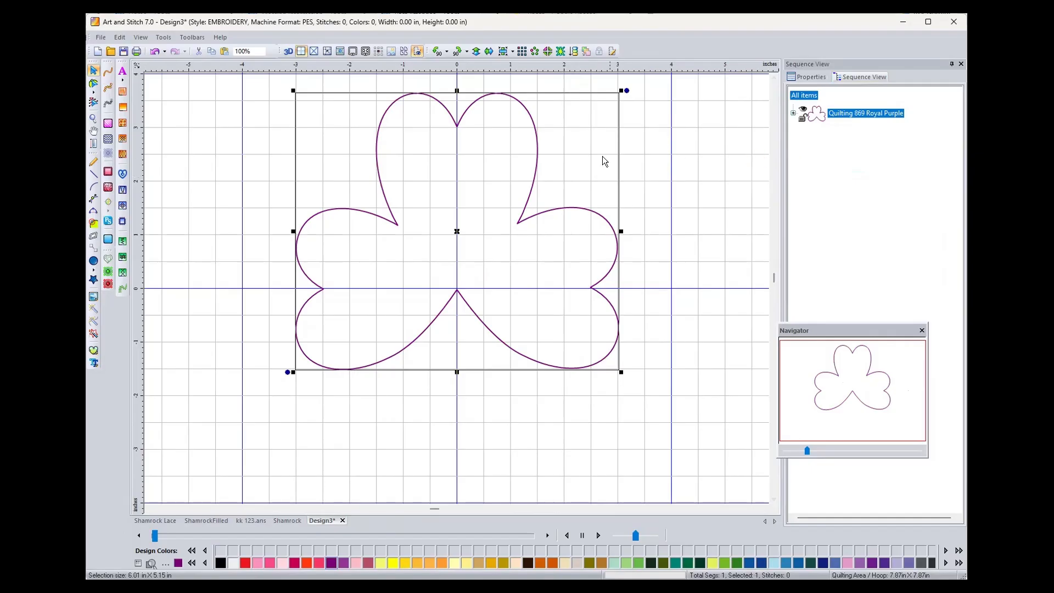
Paste two copies of the united shamrock outline in place over the original
{"action": "left_click", "coordinate": [226, 52]}
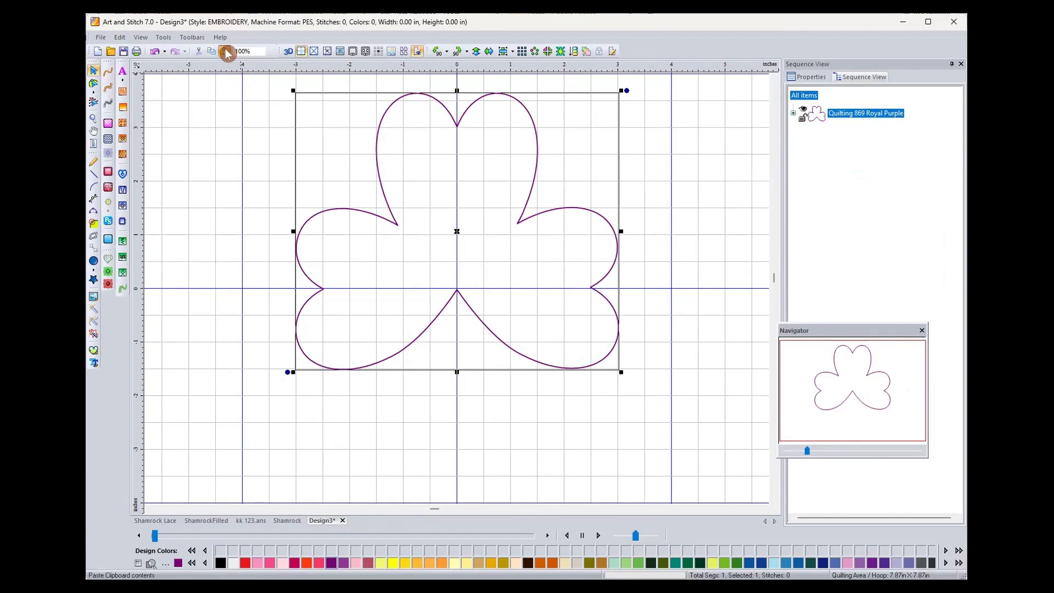
{"action": "left_click", "coordinate": [225, 52]}
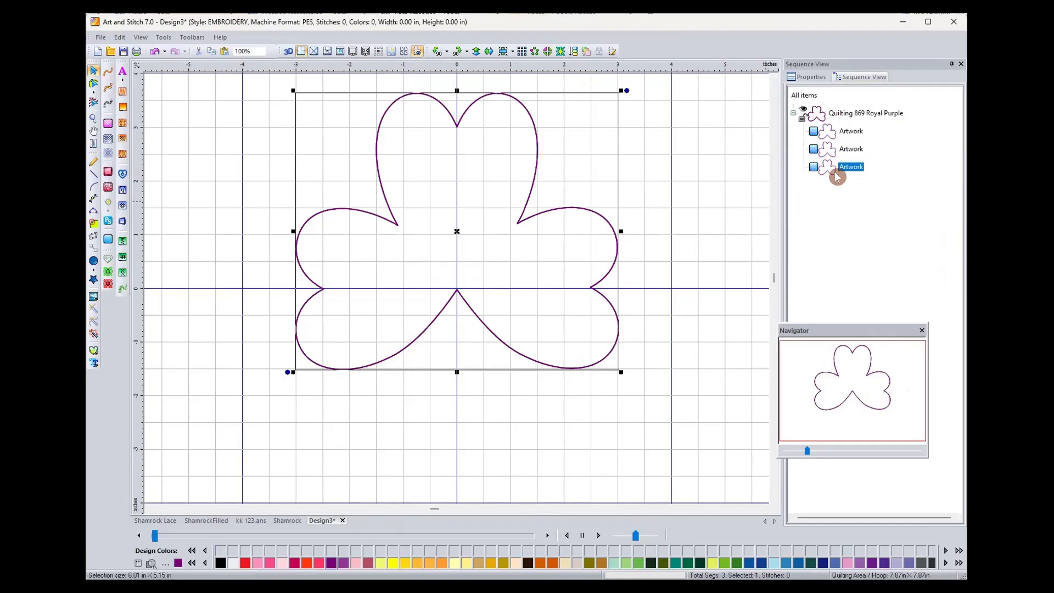
Review the file formats available for exporting the first shamrock outline as artwork and leave the export without saving
{"action": "left_click", "coordinate": [839, 133]}
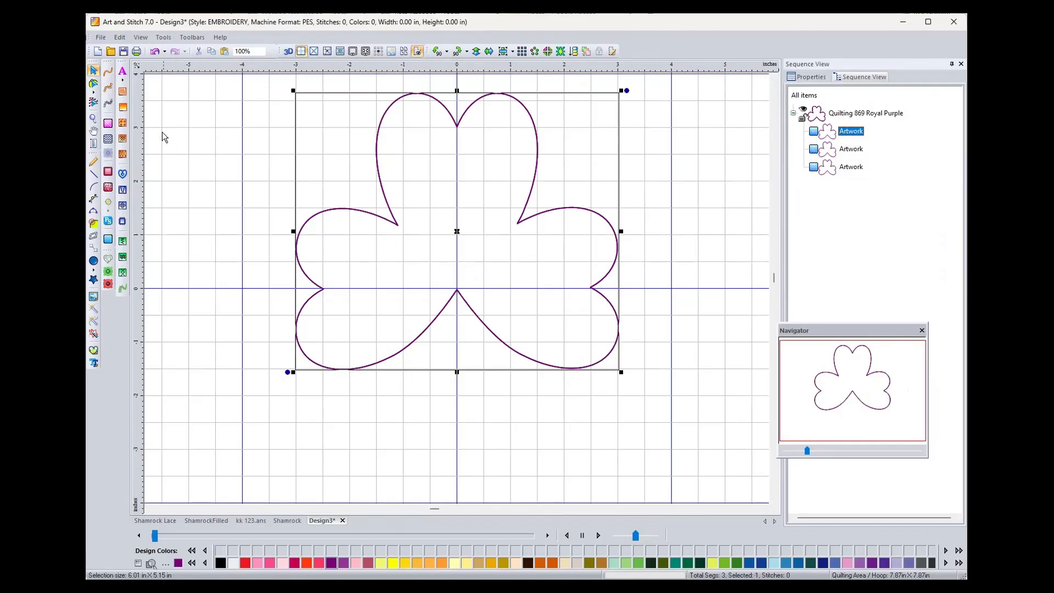
{"action": "left_click", "coordinate": [100, 37]}
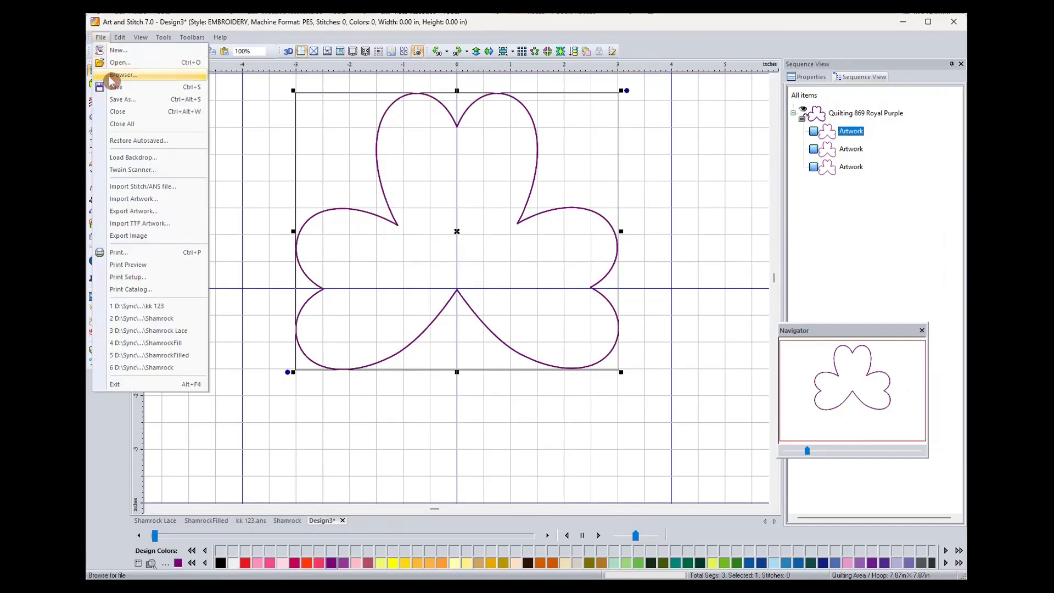
{"action": "left_click", "coordinate": [123, 213]}
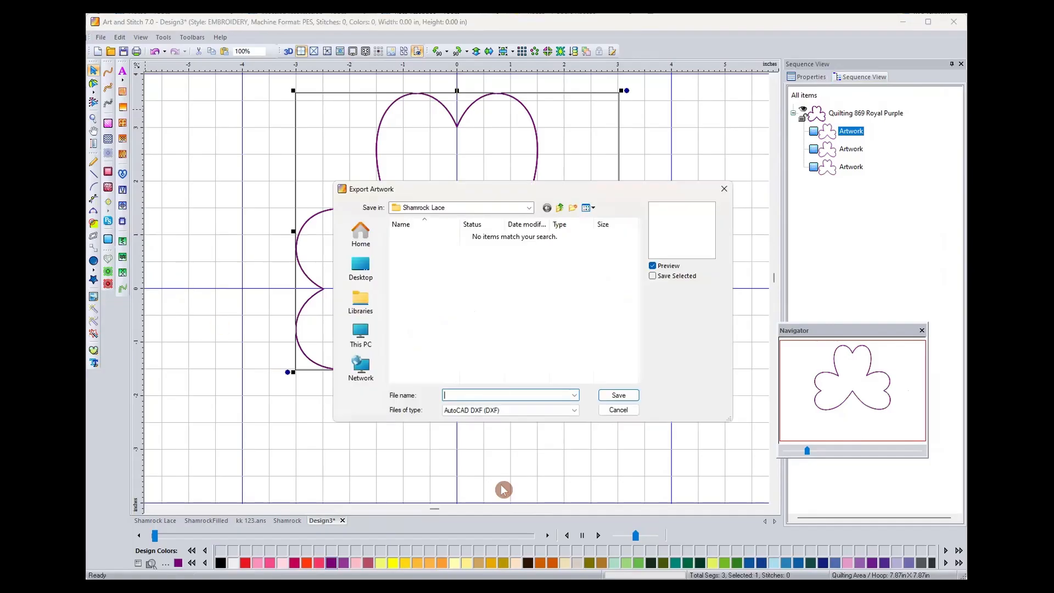
{"action": "left_click", "coordinate": [549, 411]}
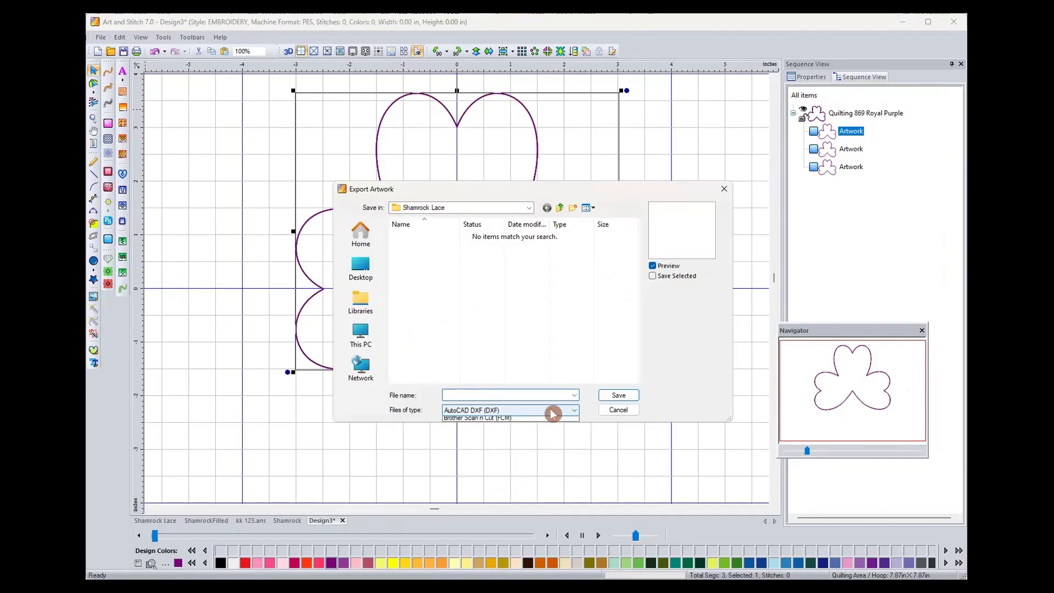
{"action": "left_click", "coordinate": [539, 406]}
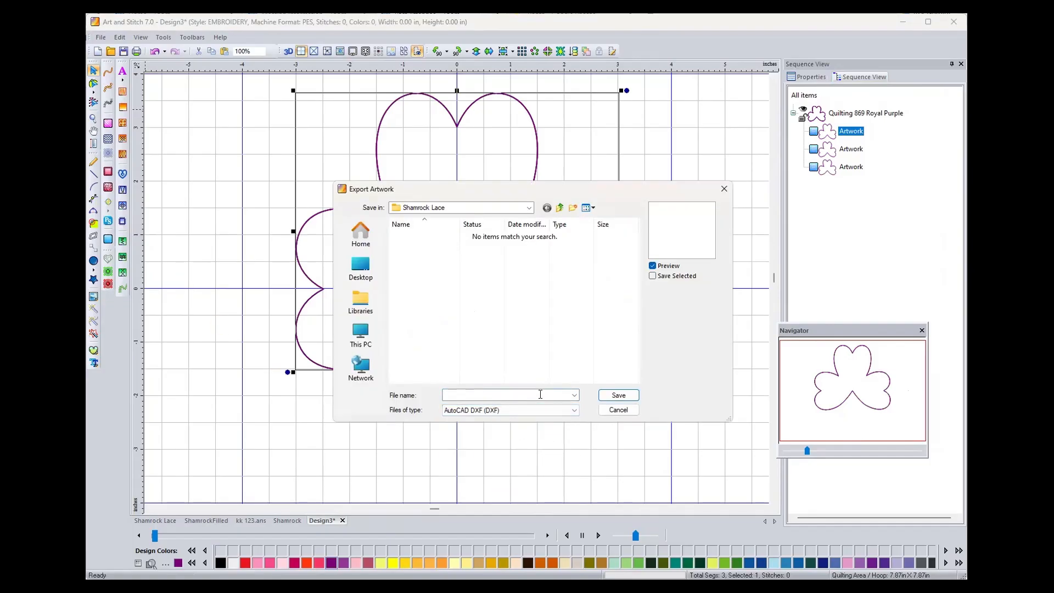
{"action": "left_click", "coordinate": [540, 394]}
{"action": "type", "text": "sha"}
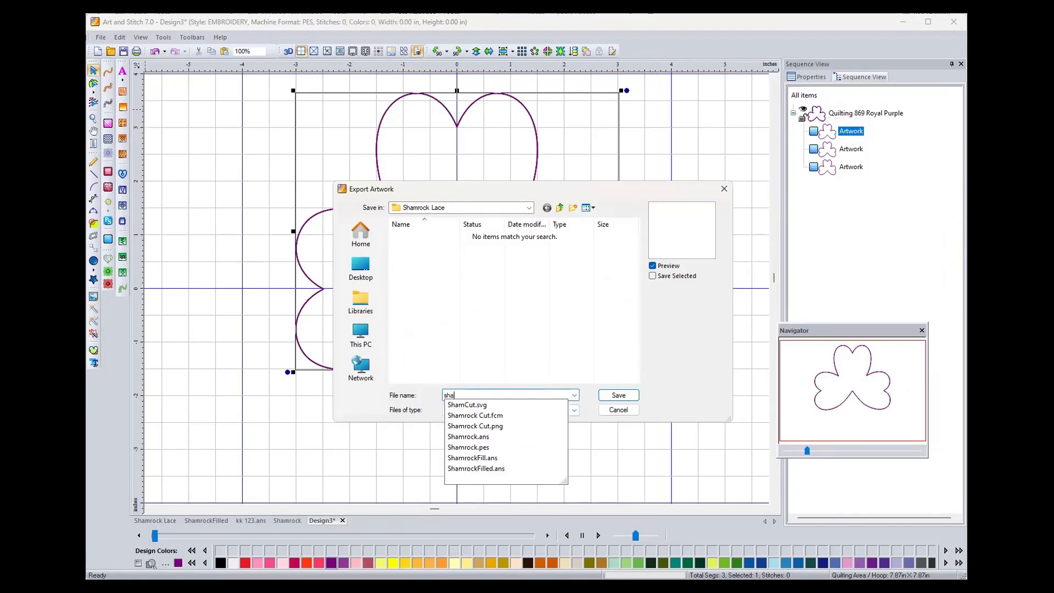
{"action": "type", "text": "mr"}
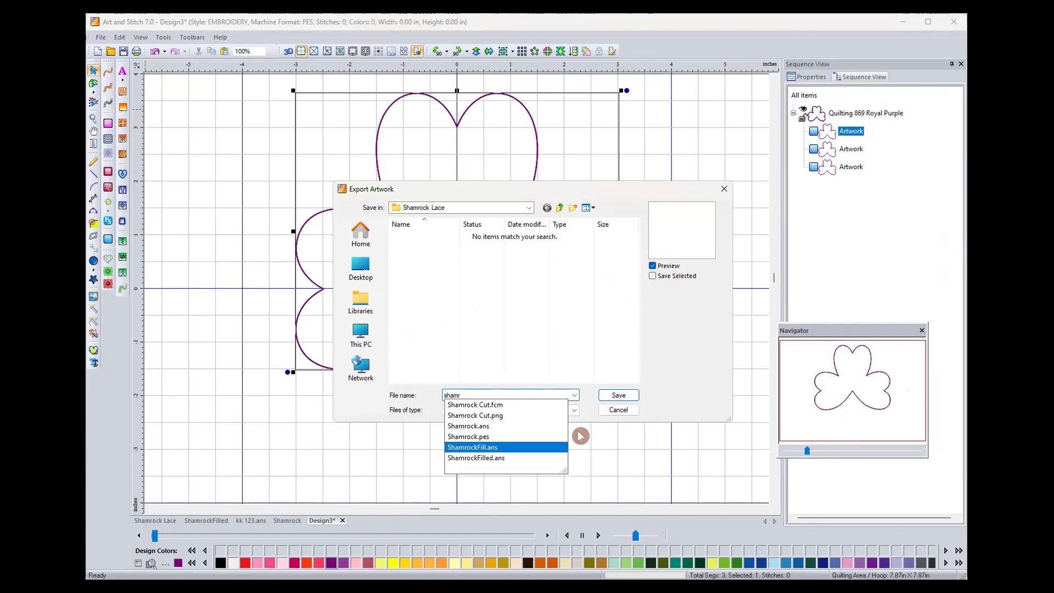
{"action": "left_click", "coordinate": [583, 416]}
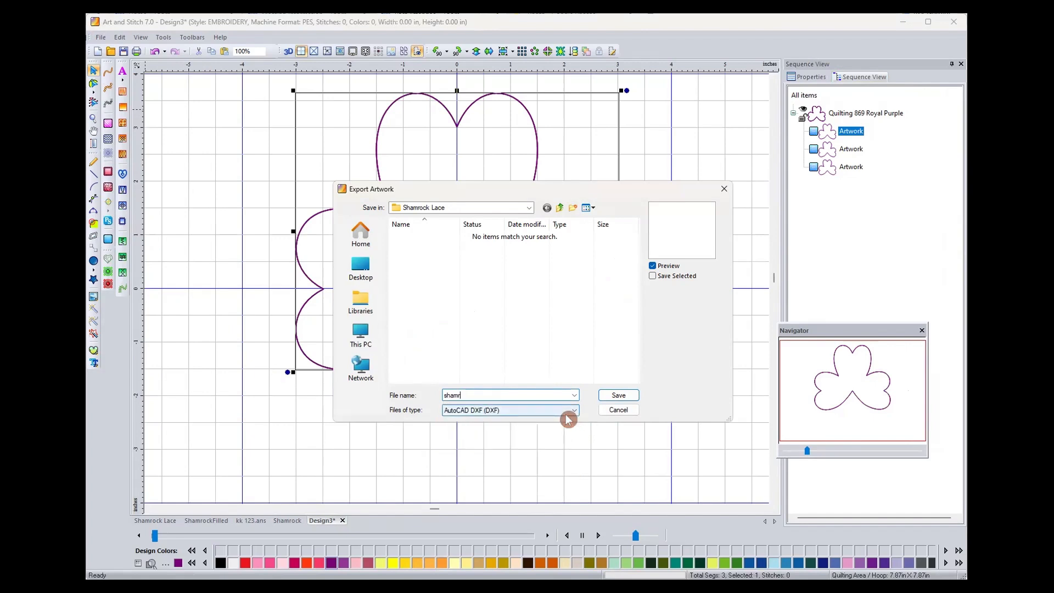
{"action": "left_click", "coordinate": [569, 414]}
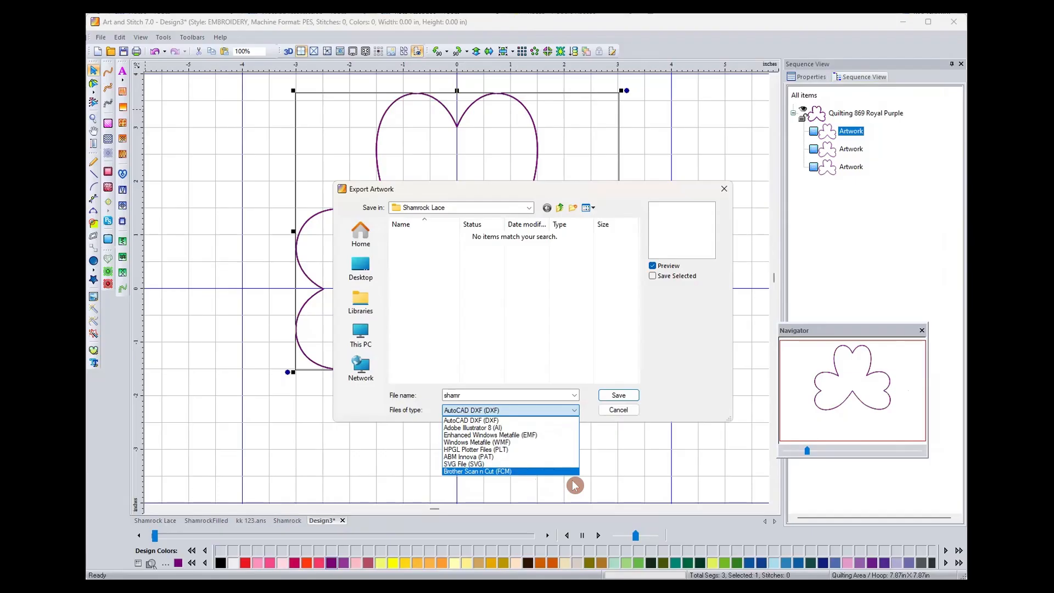
{"action": "left_click", "coordinate": [611, 414]}
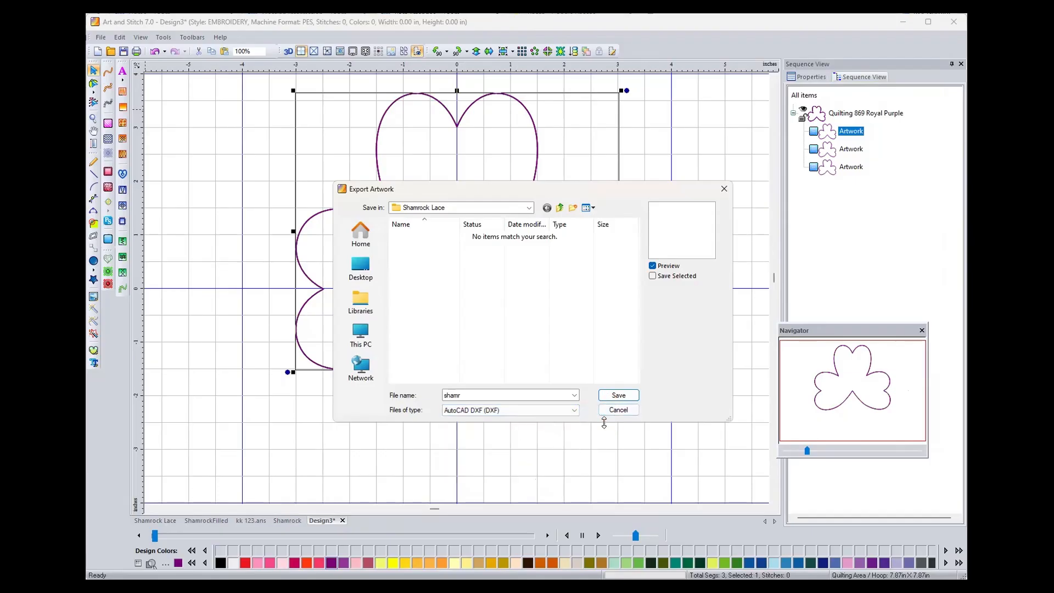
{"action": "left_click", "coordinate": [608, 414]}
{"action": "left_click", "coordinate": [607, 413]}
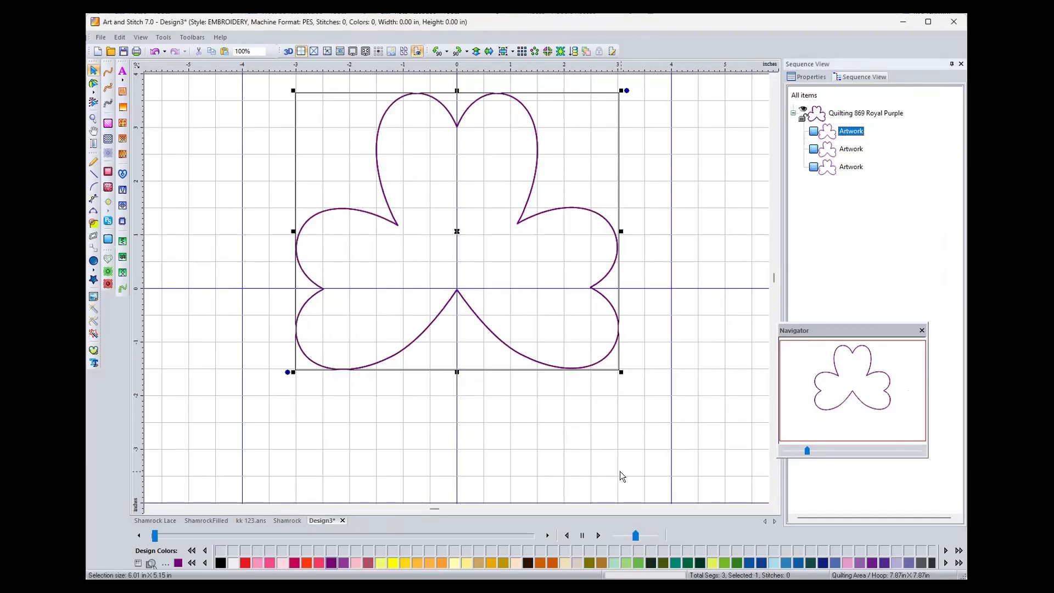
Recolor the second shamrock outline to Quilting 515 Moss Green and apply motif stitches along its line
{"action": "left_click", "coordinate": [826, 151]}
{"action": "left_click", "coordinate": [655, 502]}
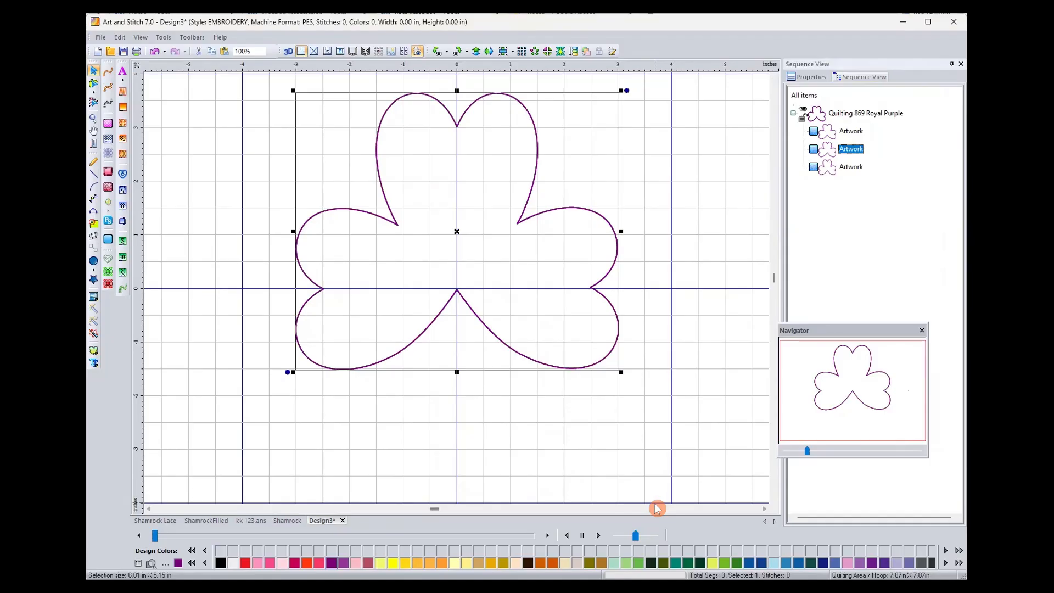
{"action": "left_click", "coordinate": [737, 563]}
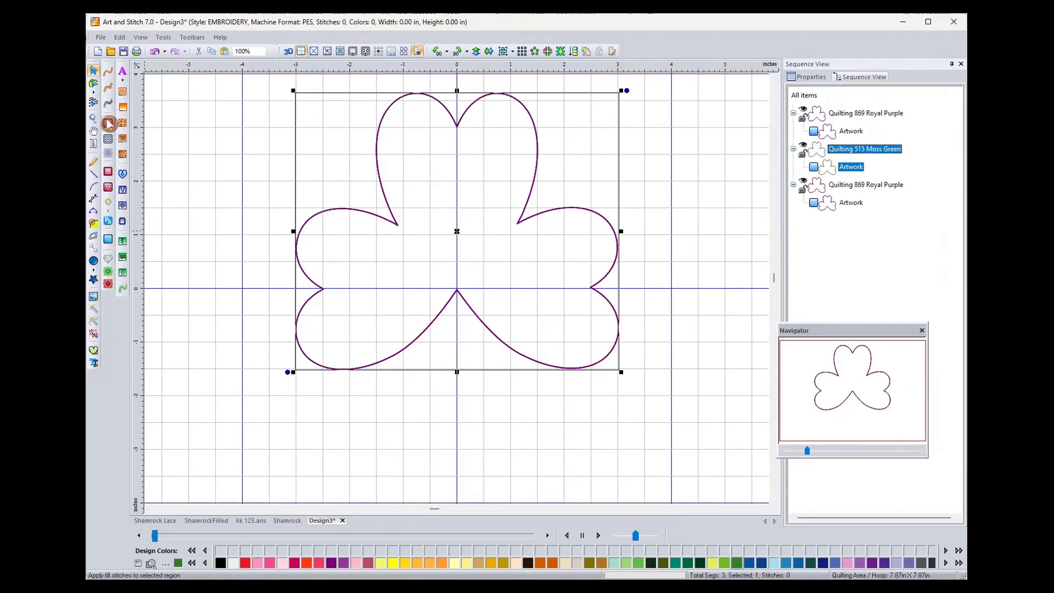
{"action": "left_click", "coordinate": [108, 93]}
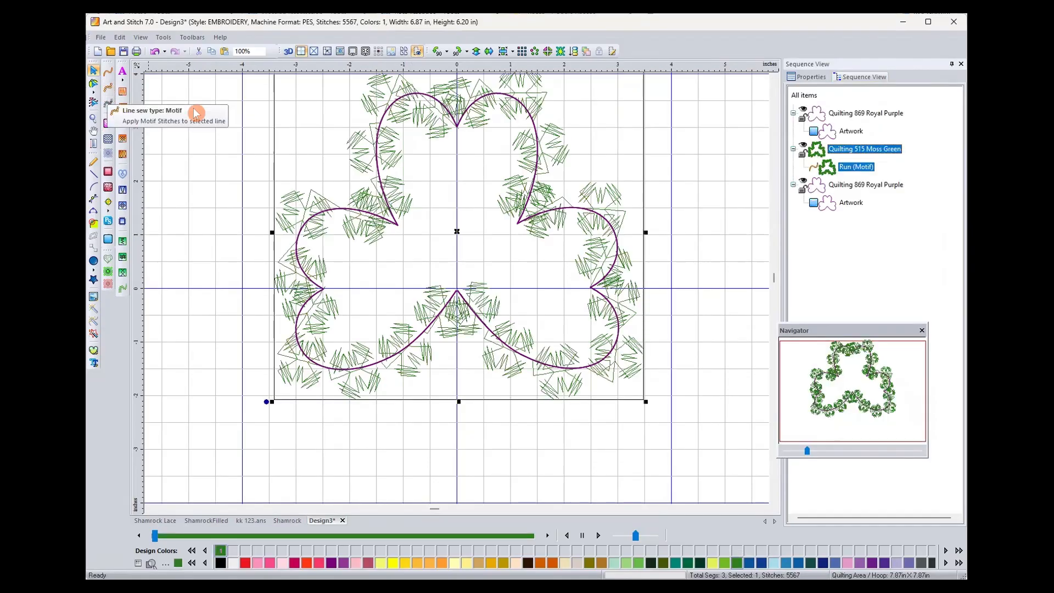
Change the green outline's motif to KK Scallop Wheel and apply it
{"action": "left_click", "coordinate": [800, 80]}
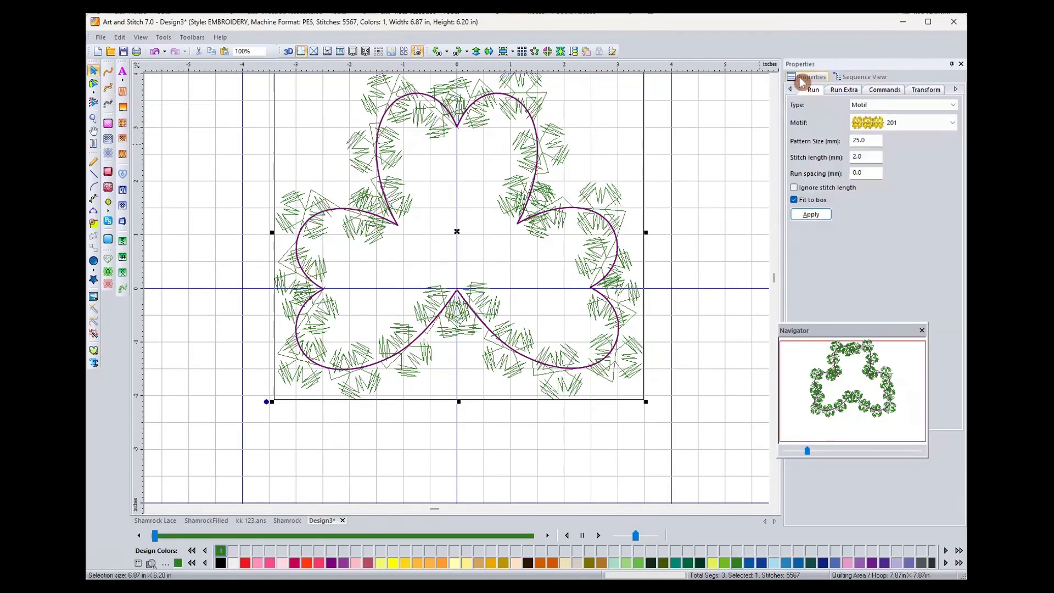
{"action": "left_click", "coordinate": [952, 123]}
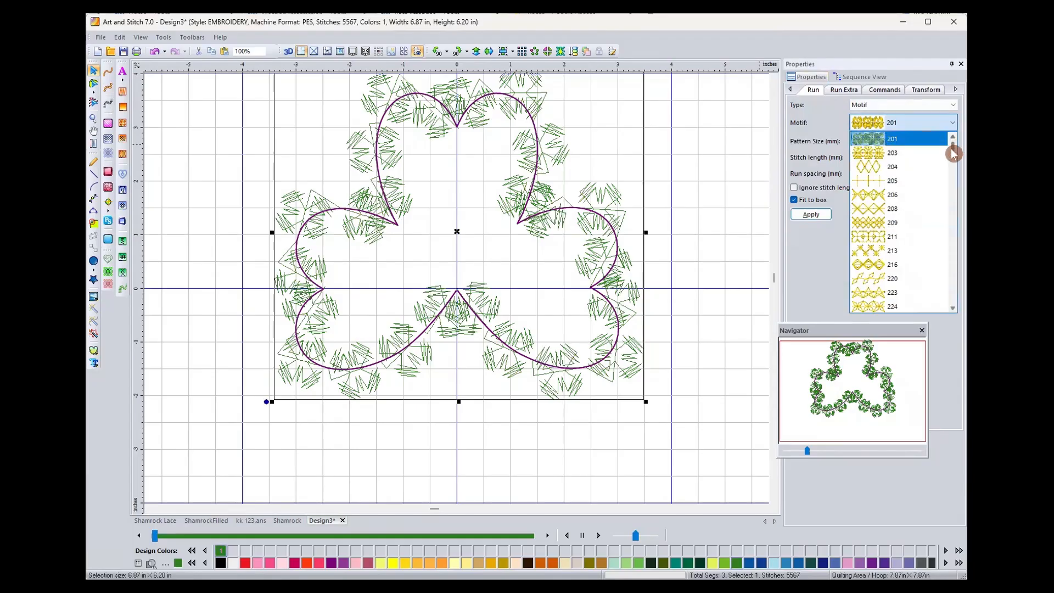
{"action": "left_click_drag", "start_coordinate": [955, 145], "coordinate": [954, 302]}
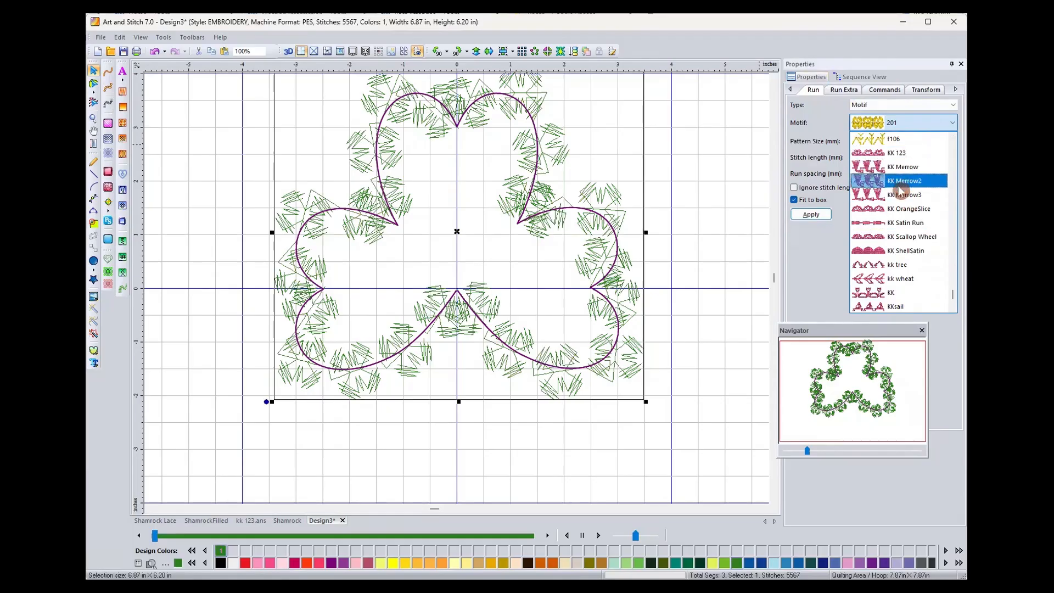
{"action": "left_click", "coordinate": [903, 236]}
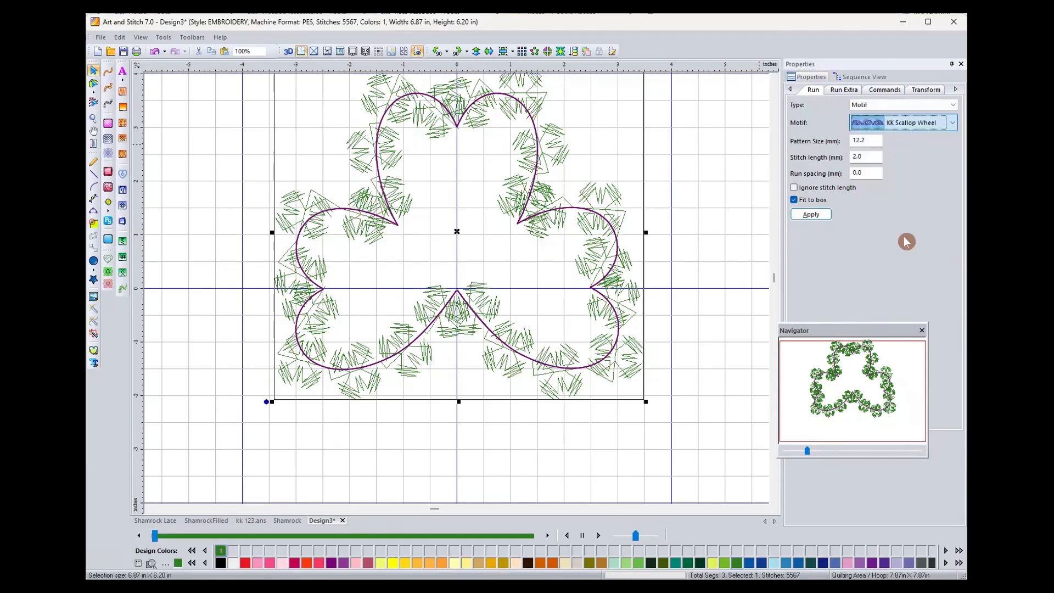
{"action": "left_click", "coordinate": [809, 216]}
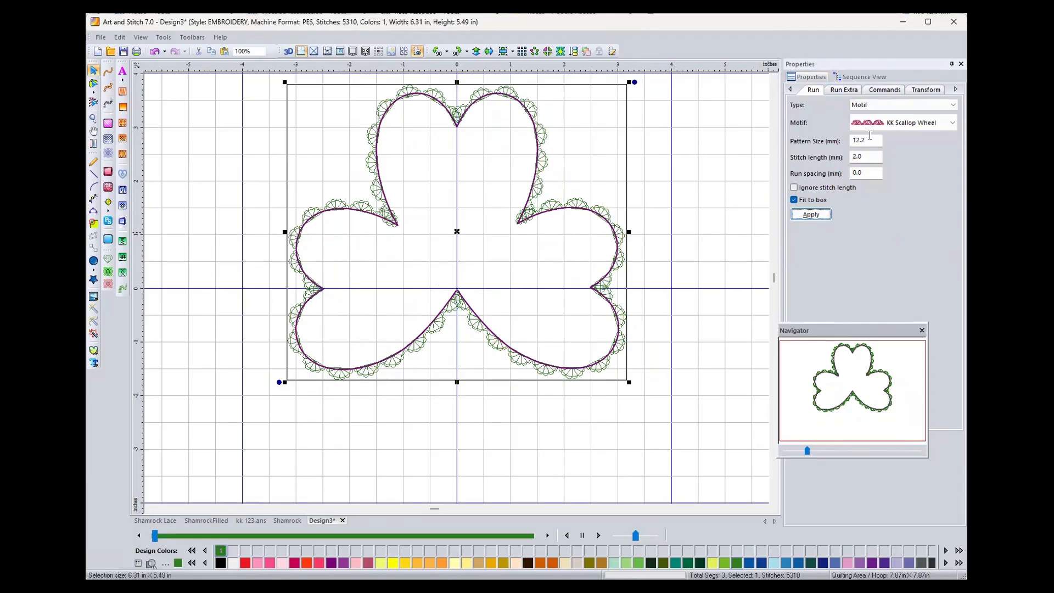
Set the scallop motif's pattern size to 13 mm, apply it, and inspect the scallops along the shamrock's edge
{"action": "left_click_drag", "start_coordinate": [866, 139], "coordinate": [813, 151]}
{"action": "type", "text": "13"}
{"action": "left_click", "coordinate": [807, 214]}
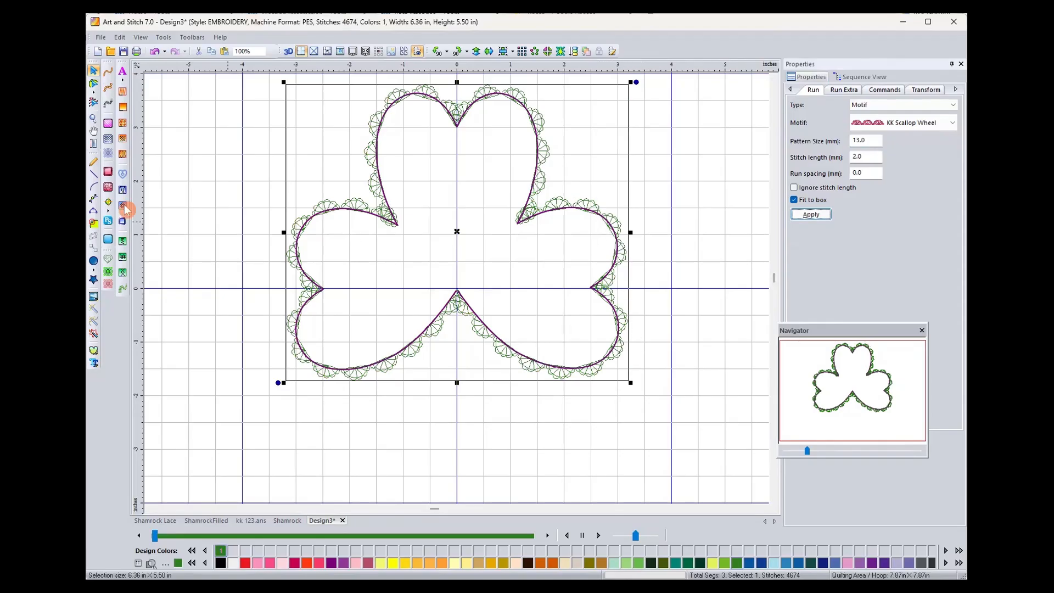
{"action": "left_click", "coordinate": [93, 117]}
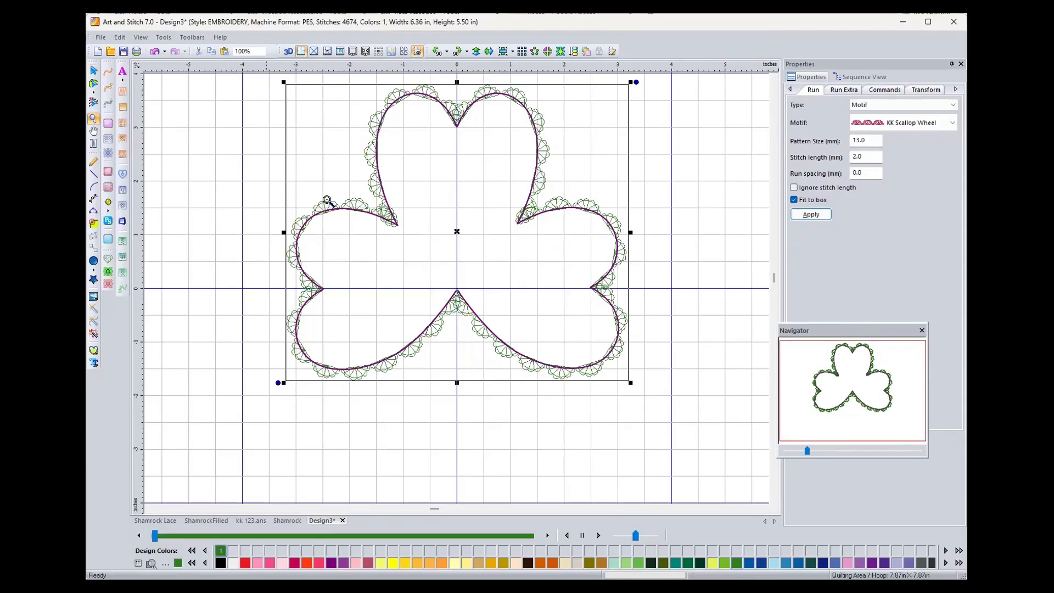
{"action": "left_click_drag", "start_coordinate": [571, 196], "coordinate": [649, 292]}
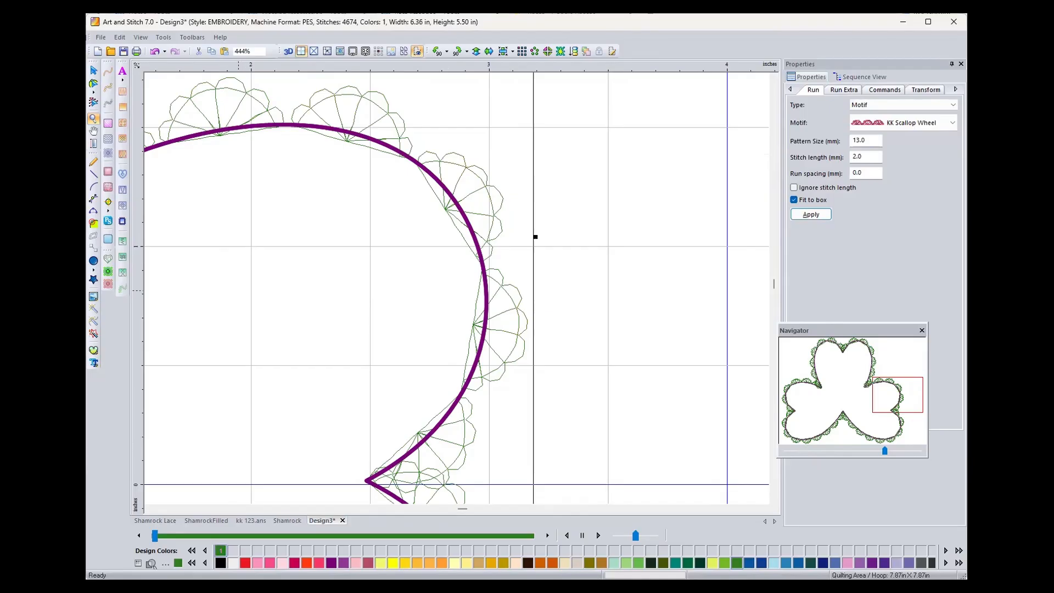
{"action": "key", "text": "F4"}
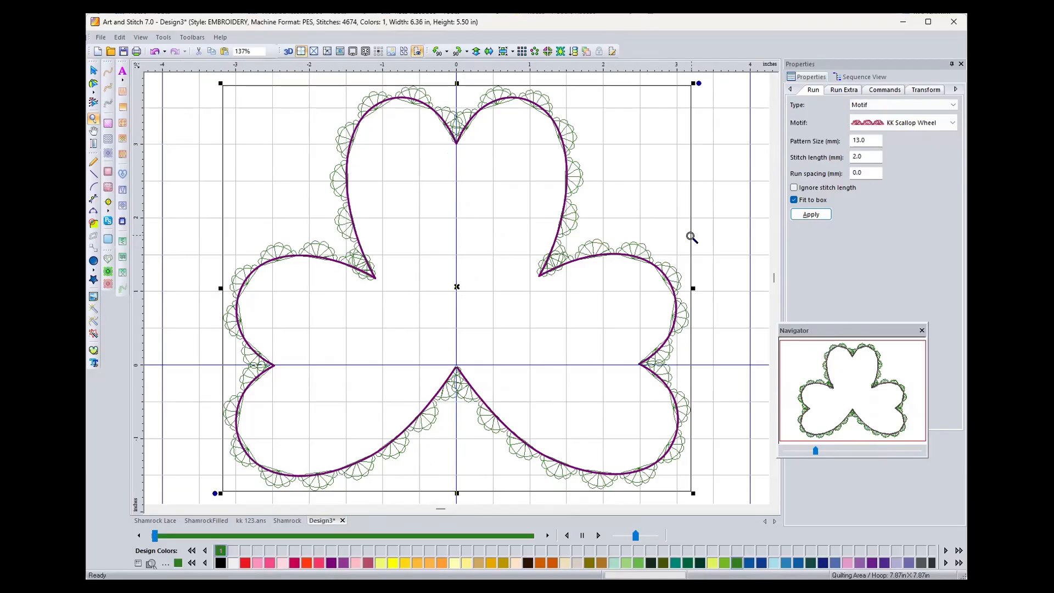
{"action": "left_click", "coordinate": [100, 75]}
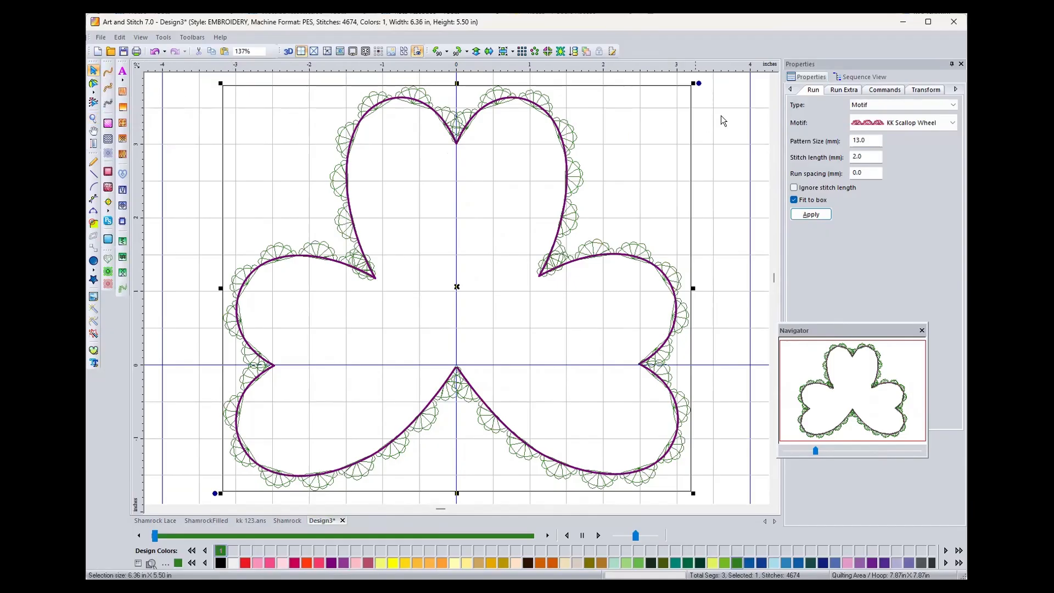
Convert the last Royal Purple shamrock outline in the sewing sequence to appliqué
{"action": "left_click", "coordinate": [856, 80]}
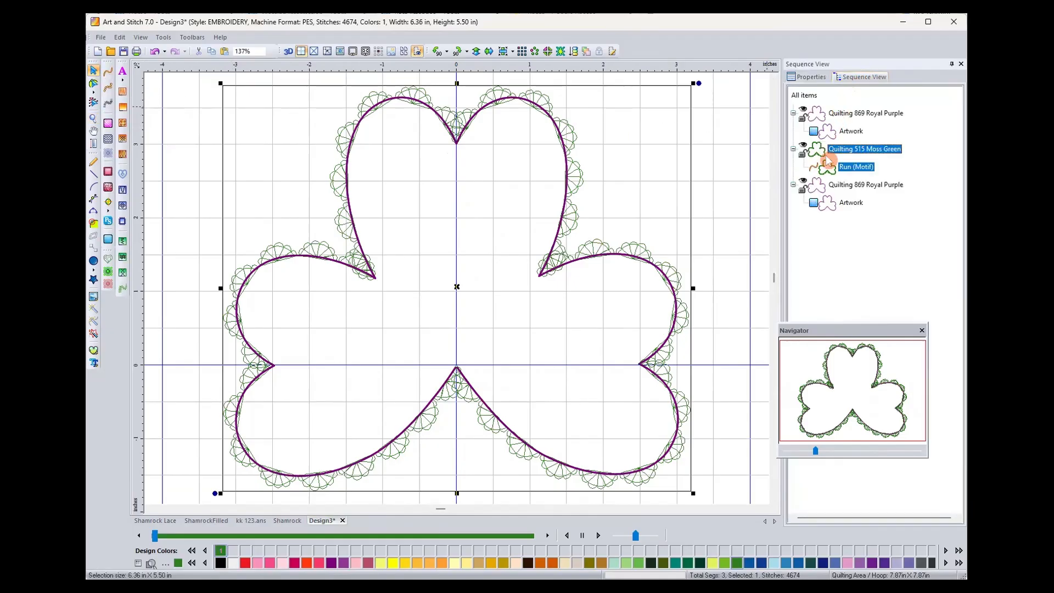
{"action": "left_click", "coordinate": [832, 187]}
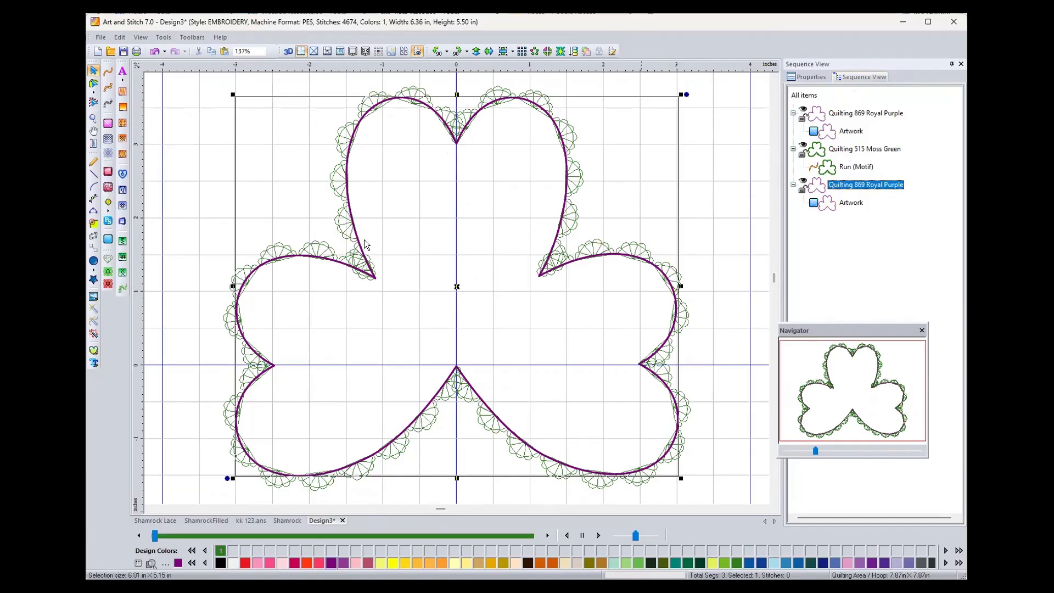
{"action": "left_click", "coordinate": [109, 174]}
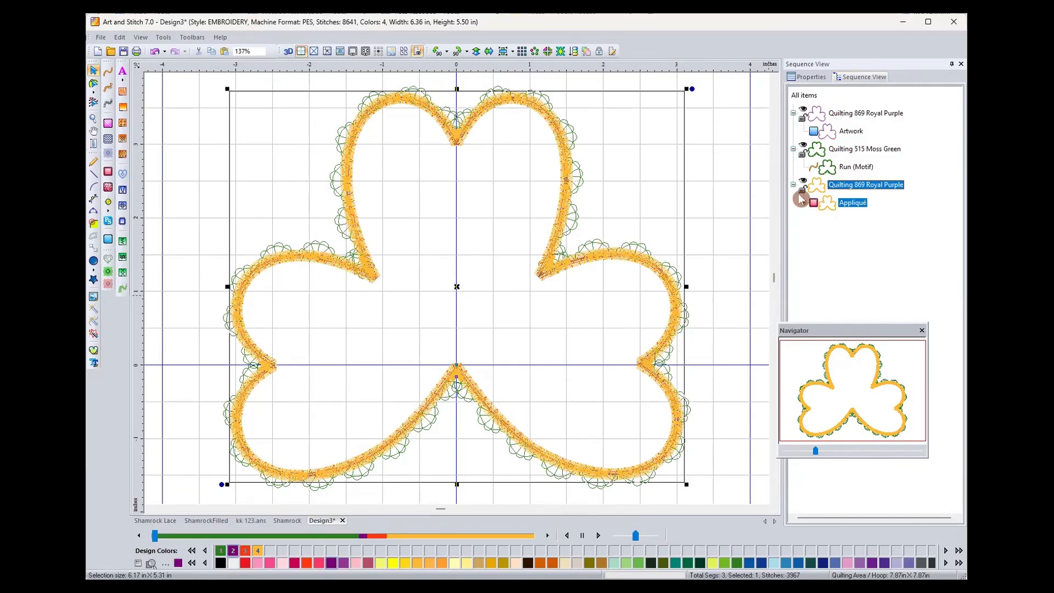
Fill the shamrock appliqué with a light green polka-dot fabric, keeping the Satin appliqué type
{"action": "left_click", "coordinate": [812, 78]}
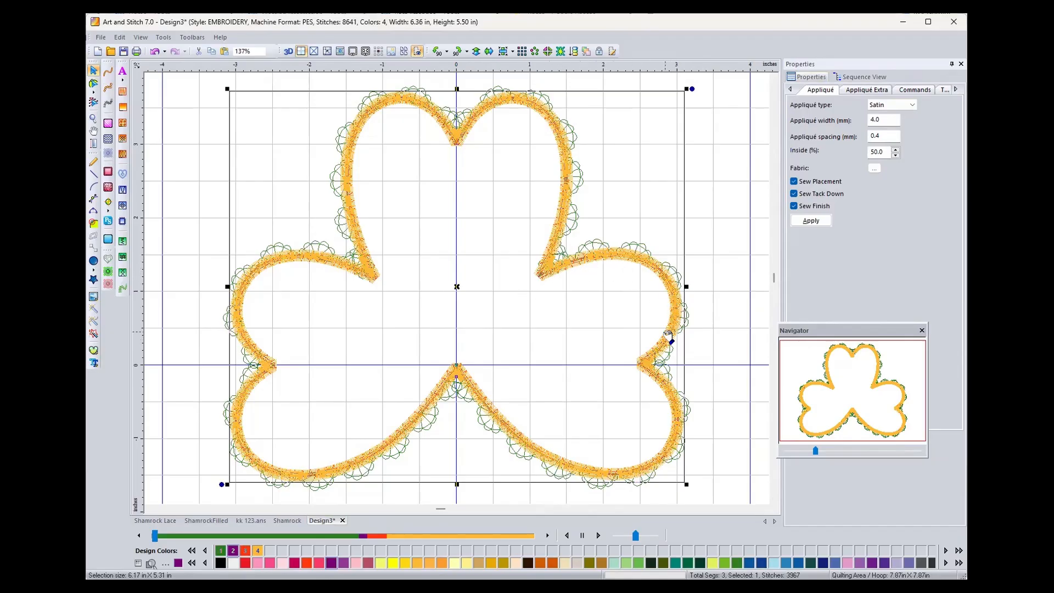
{"action": "left_click", "coordinate": [912, 105]}
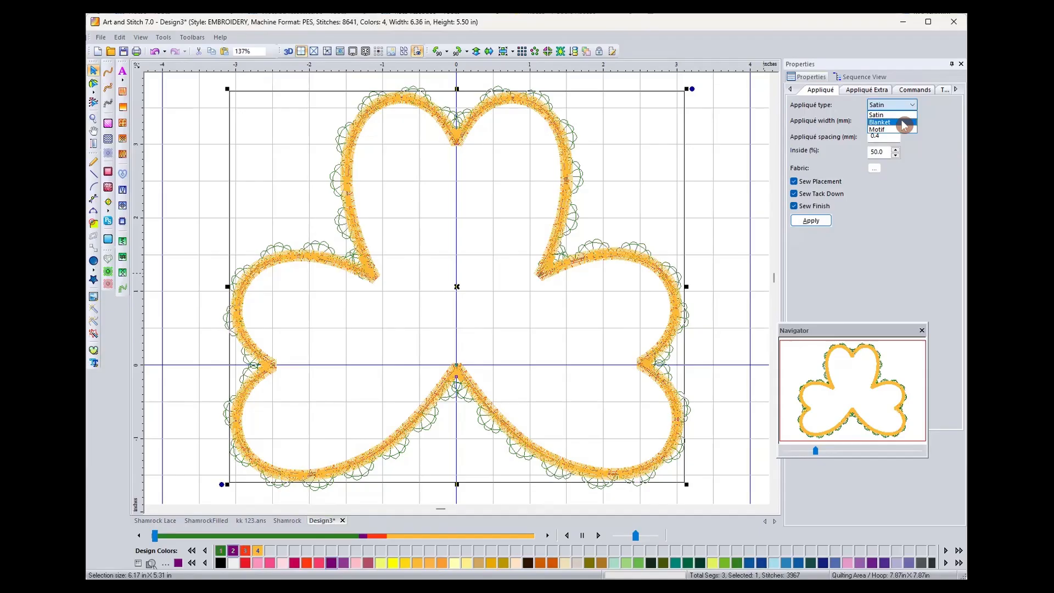
{"action": "left_click", "coordinate": [909, 185]}
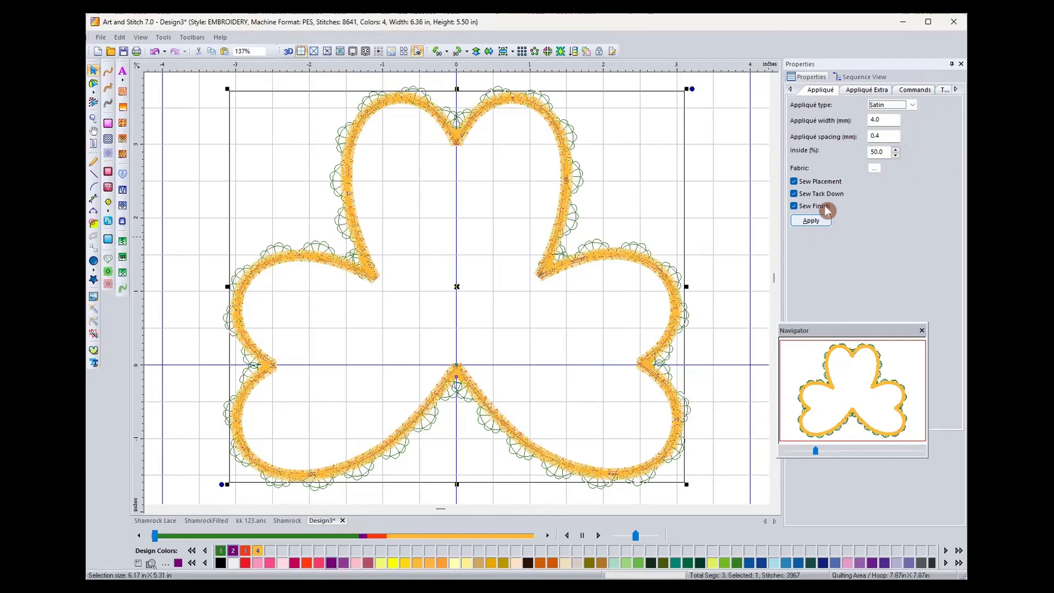
{"action": "left_click", "coordinate": [873, 169]}
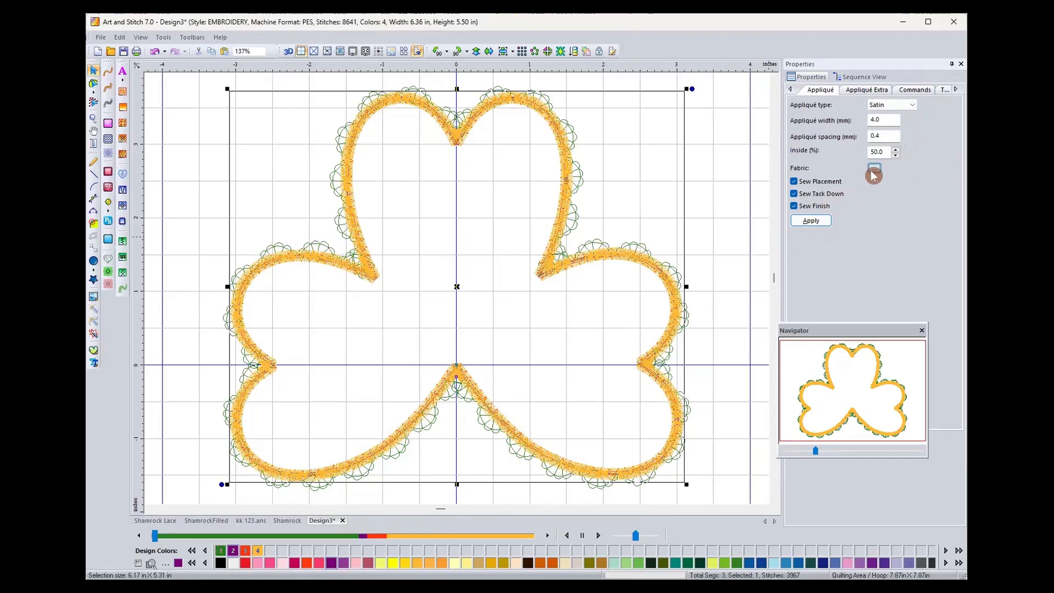
{"action": "left_click_drag", "start_coordinate": [679, 237], "coordinate": [678, 327]}
{"action": "left_click", "coordinate": [650, 321]}
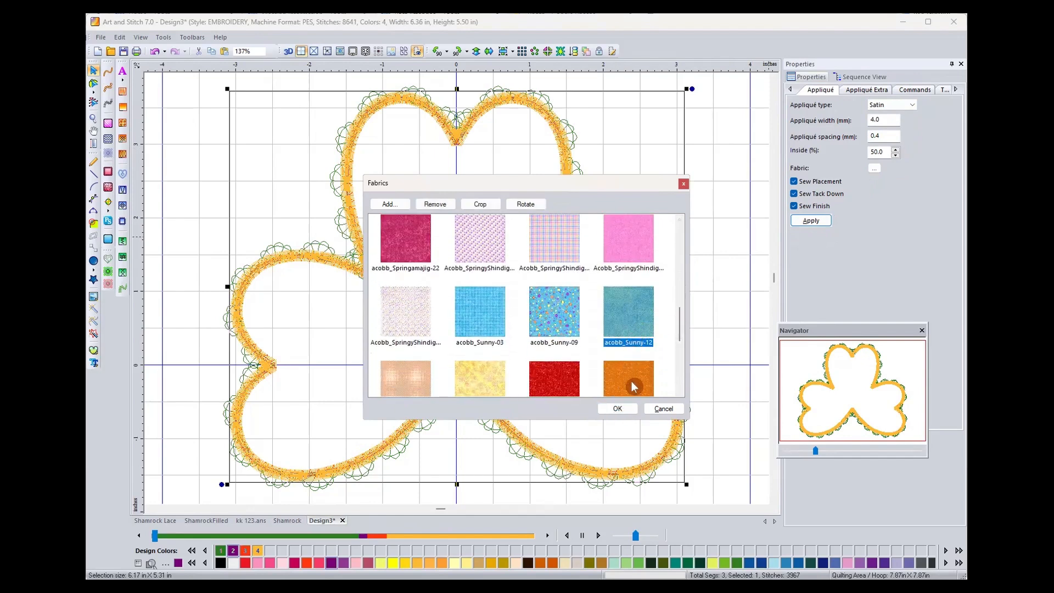
{"action": "left_click_drag", "start_coordinate": [680, 315], "coordinate": [672, 367]}
{"action": "left_click", "coordinate": [473, 365]}
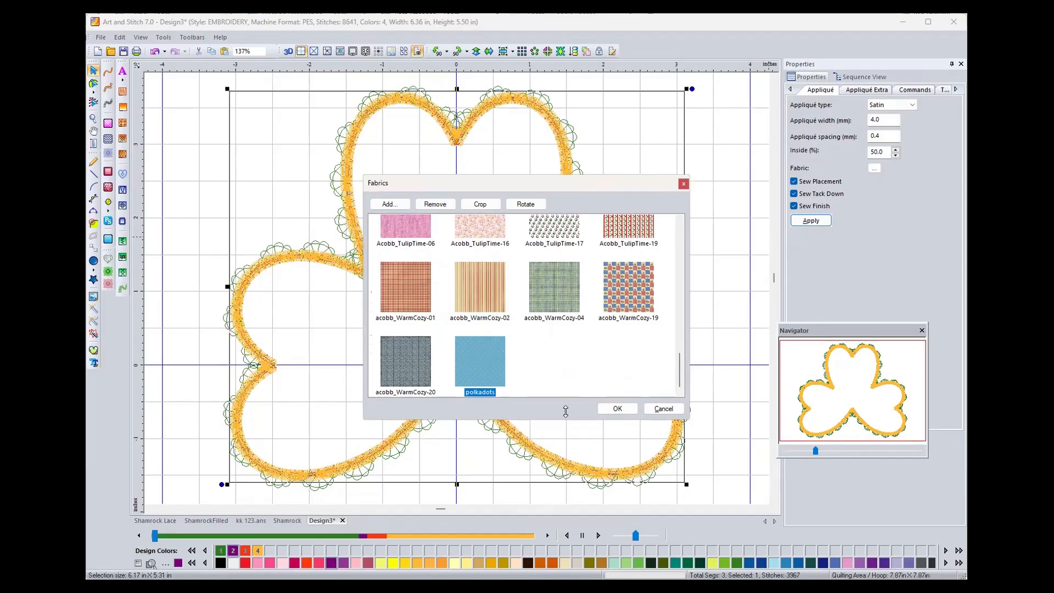
{"action": "left_click", "coordinate": [617, 407]}
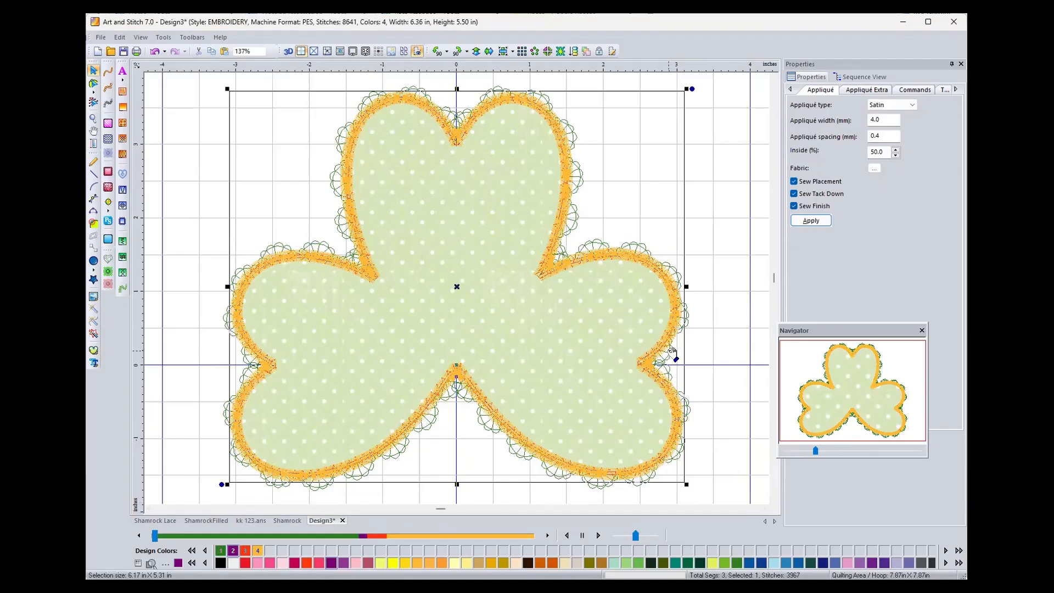
Change the shamrock appliqué's type to Blanket and apply it
{"action": "left_click", "coordinate": [908, 110]}
{"action": "left_click", "coordinate": [900, 119]}
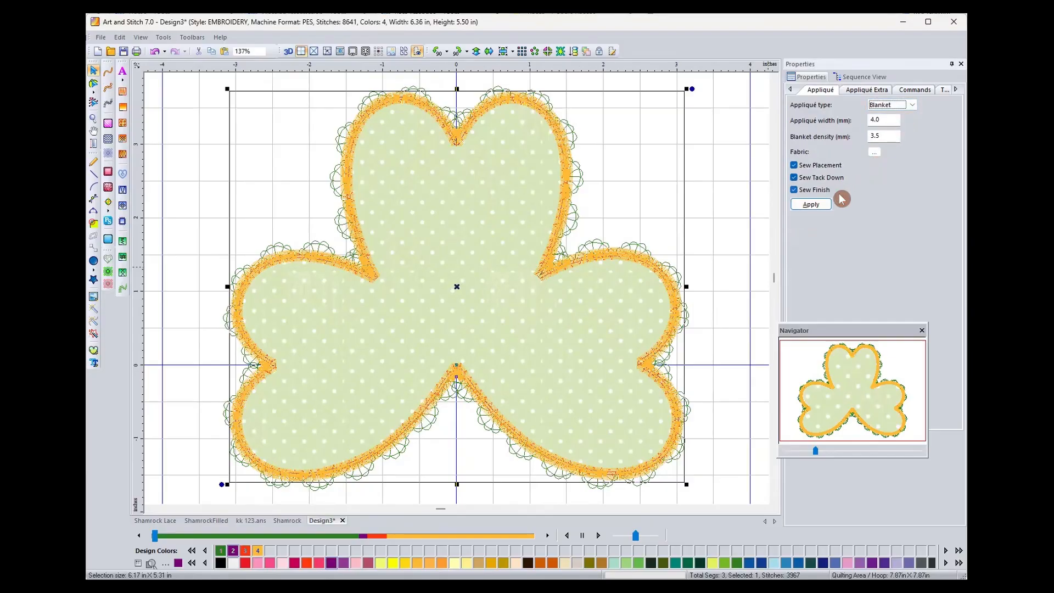
{"action": "left_click", "coordinate": [801, 209]}
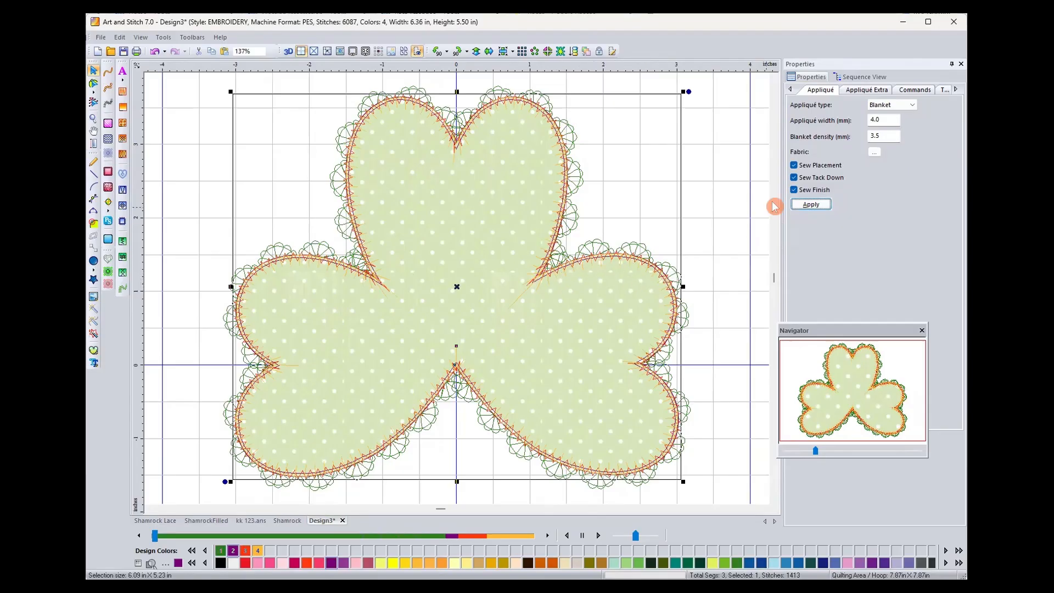
Set the appliqué's tack-down type to Run and apply it
{"action": "left_click", "coordinate": [856, 92]}
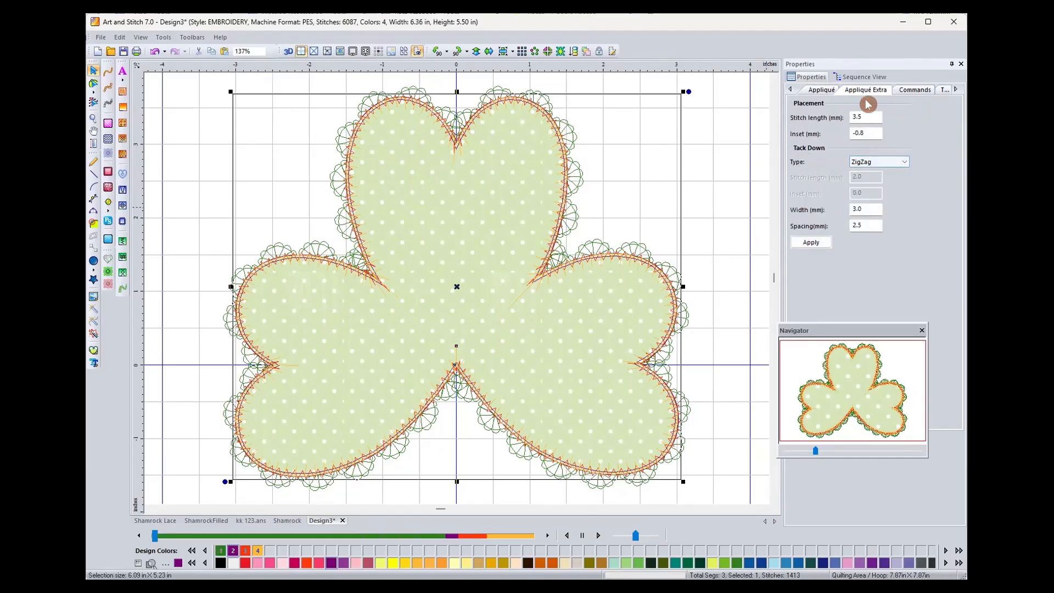
{"action": "left_click", "coordinate": [901, 166]}
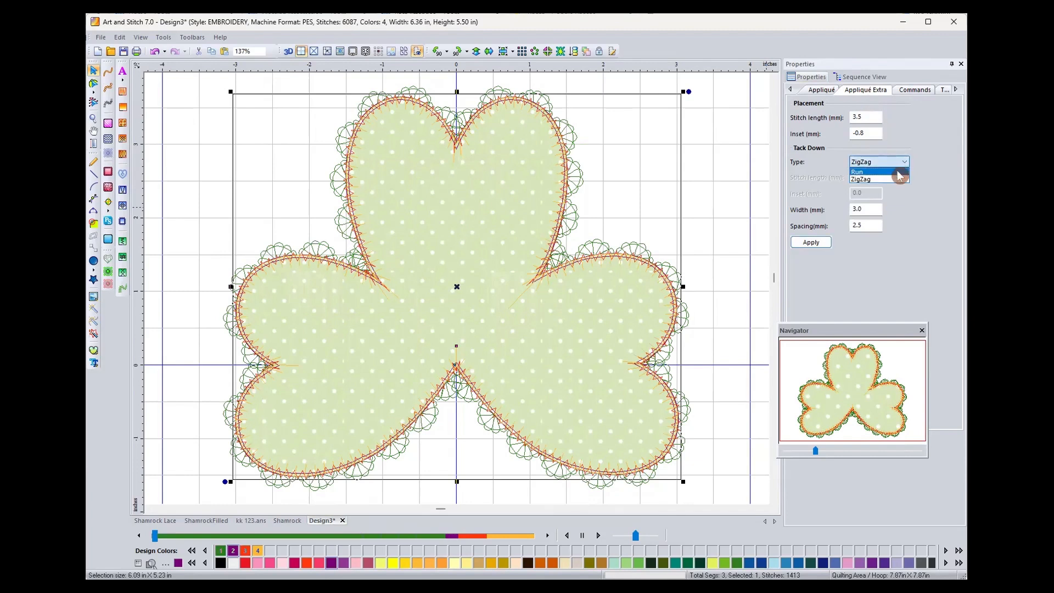
{"action": "left_click", "coordinate": [896, 171]}
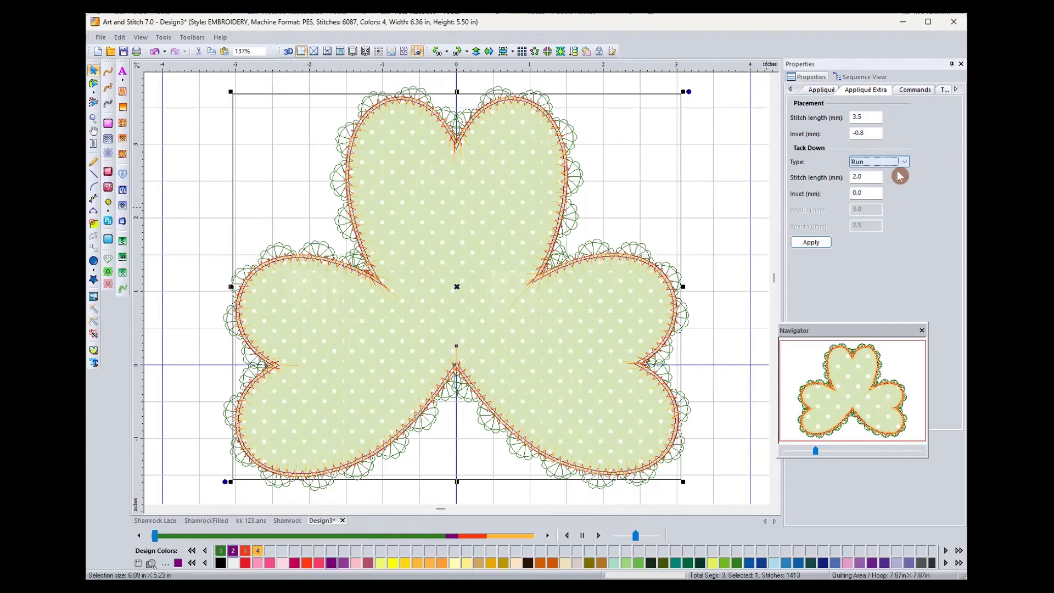
{"action": "left_click", "coordinate": [806, 242]}
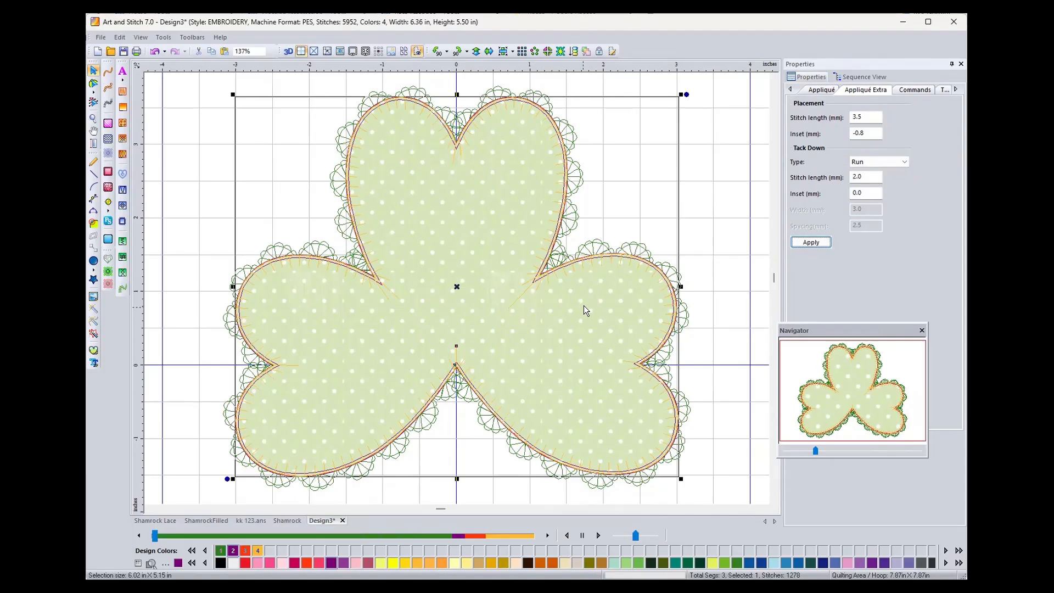
Review the appliqué's color steps in the sewing sequence, then turn off Sew Tack Down for it and apply
{"action": "left_click", "coordinate": [861, 77]}
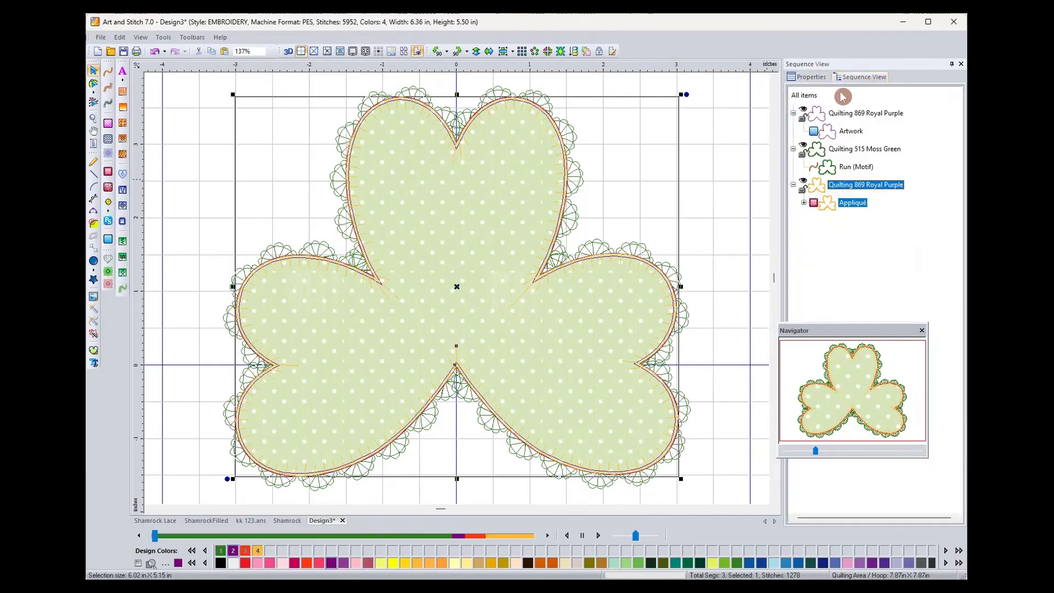
{"action": "left_click", "coordinate": [804, 204]}
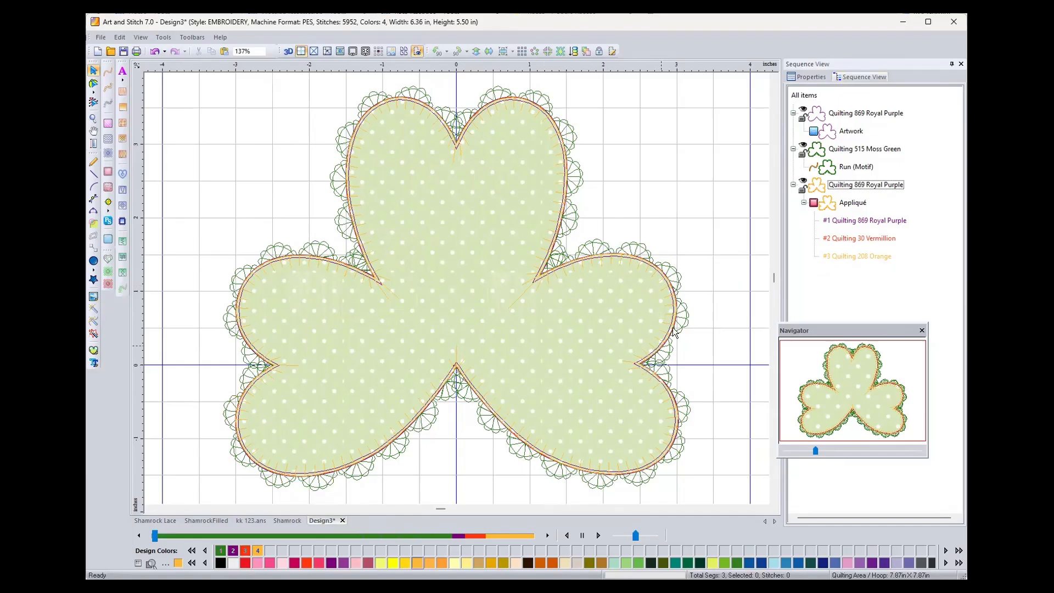
{"action": "left_click", "coordinate": [802, 77]}
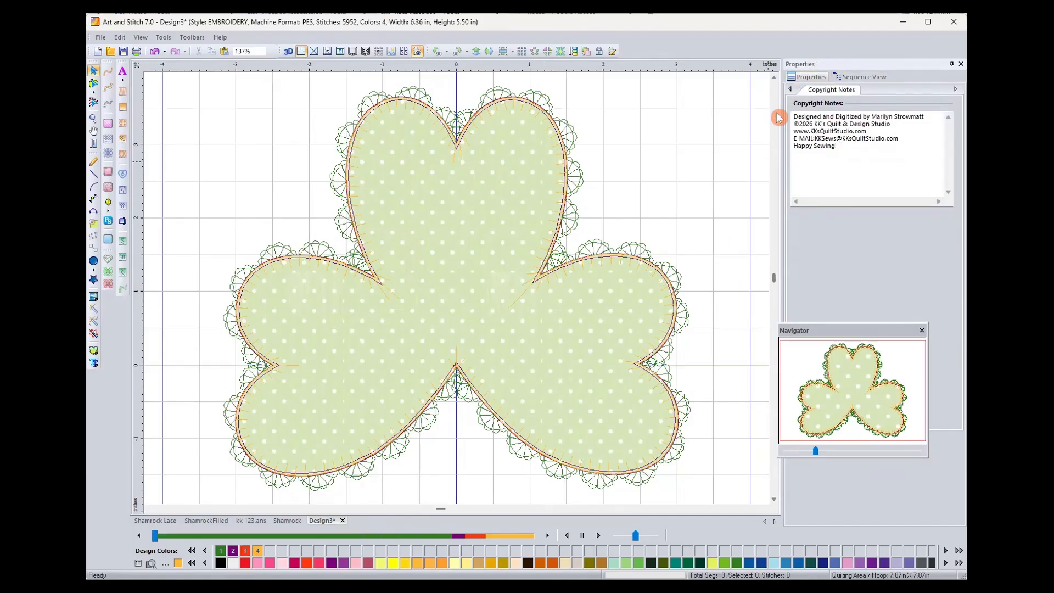
{"action": "left_click", "coordinate": [854, 78]}
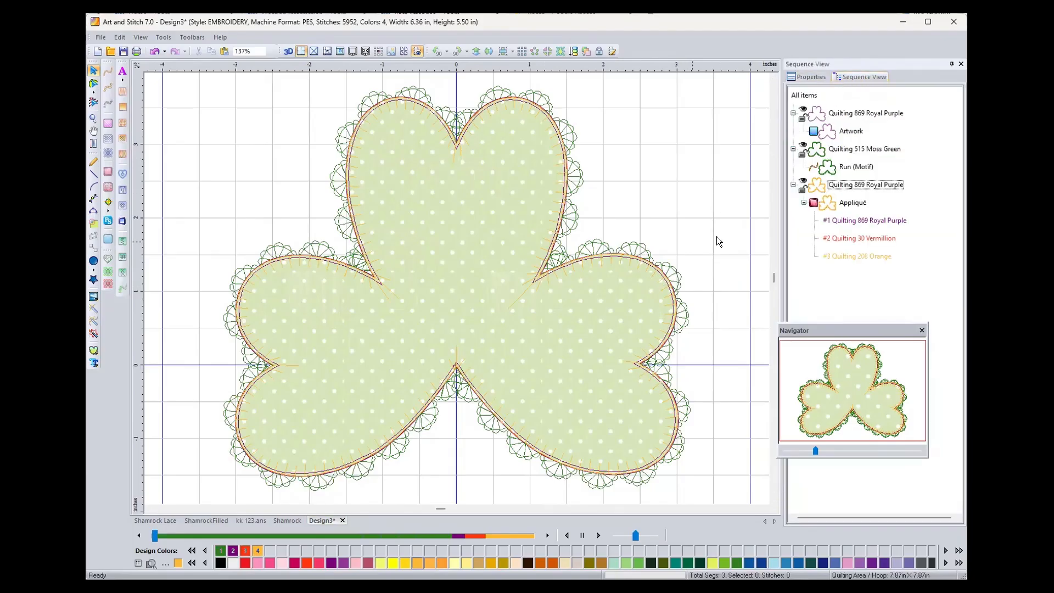
{"action": "left_click", "coordinate": [822, 205]}
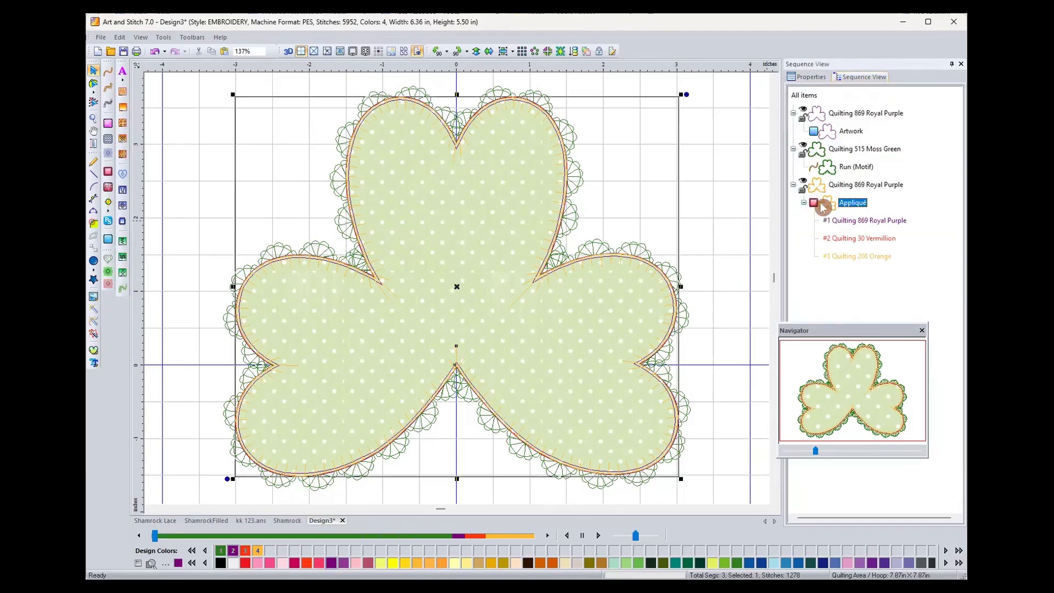
{"action": "left_click", "coordinate": [804, 77]}
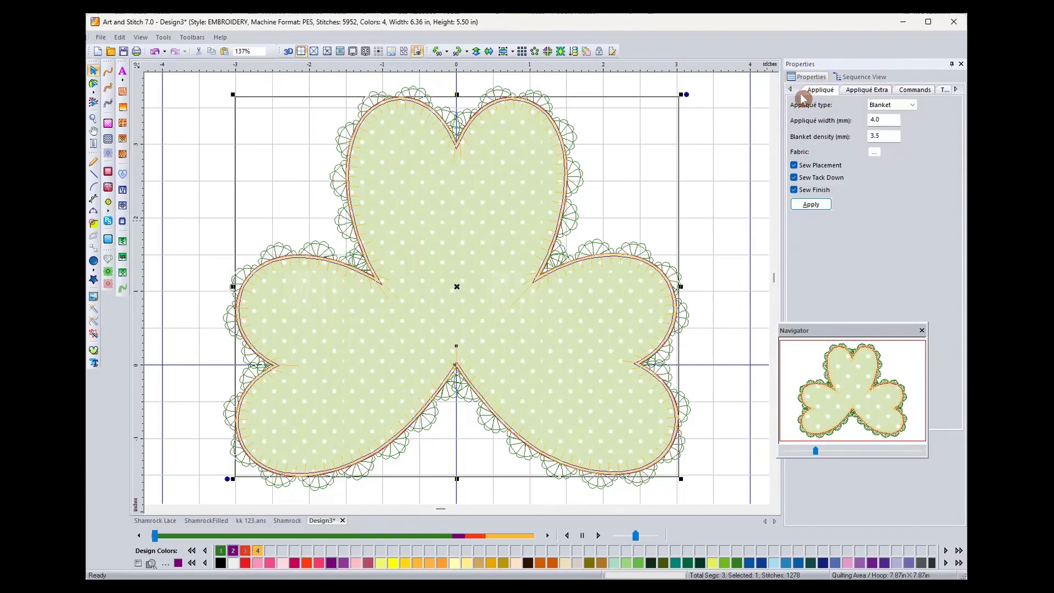
{"action": "left_click", "coordinate": [794, 178]}
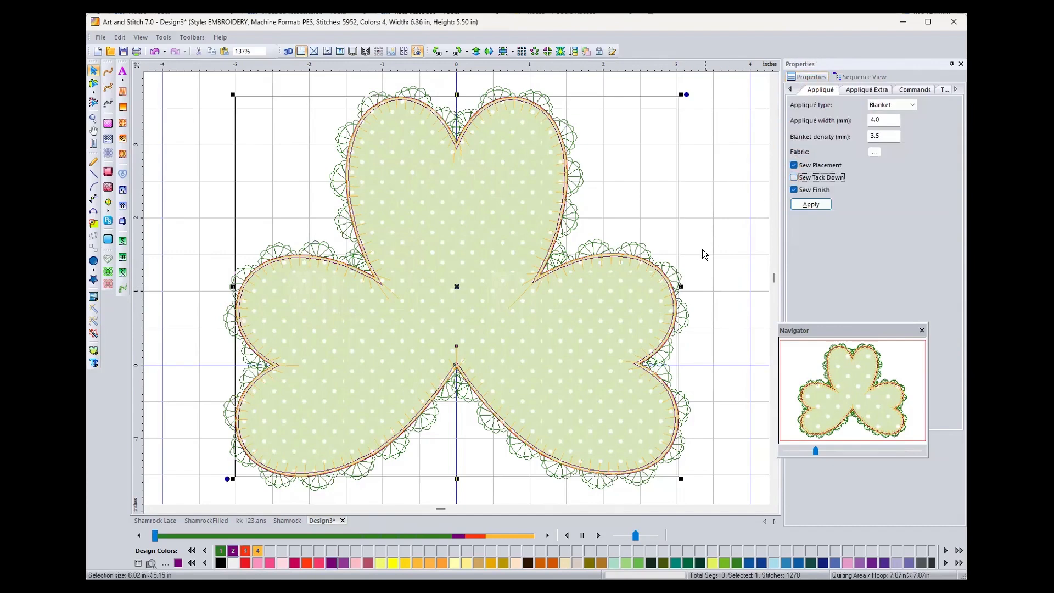
{"action": "left_click", "coordinate": [806, 206]}
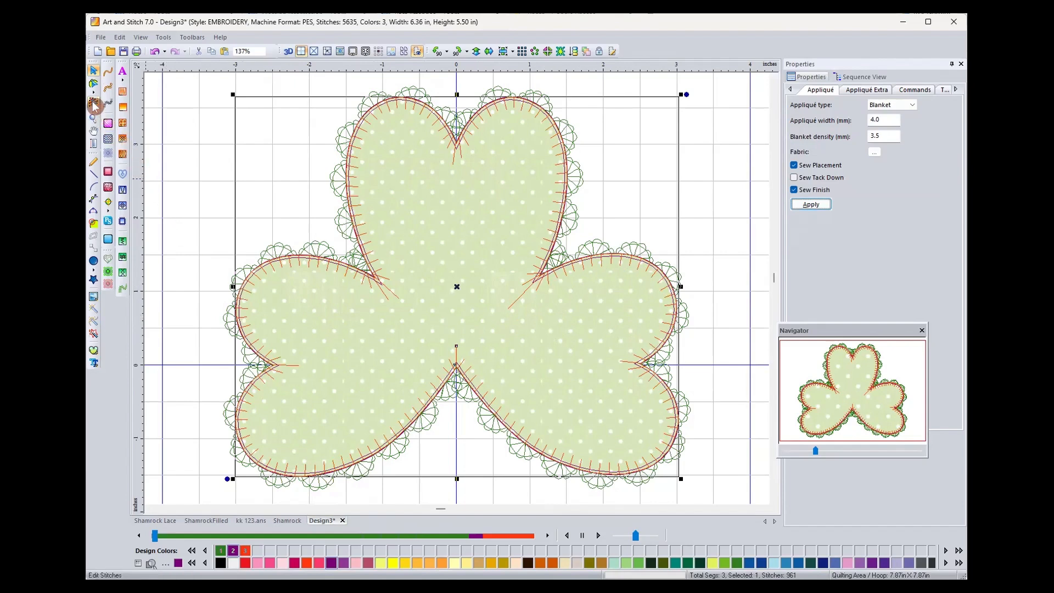
Edit individual stitches to shorten the overlong blanket stitches at the top leaf's two inner corners and its notch
{"action": "left_click", "coordinate": [94, 103]}
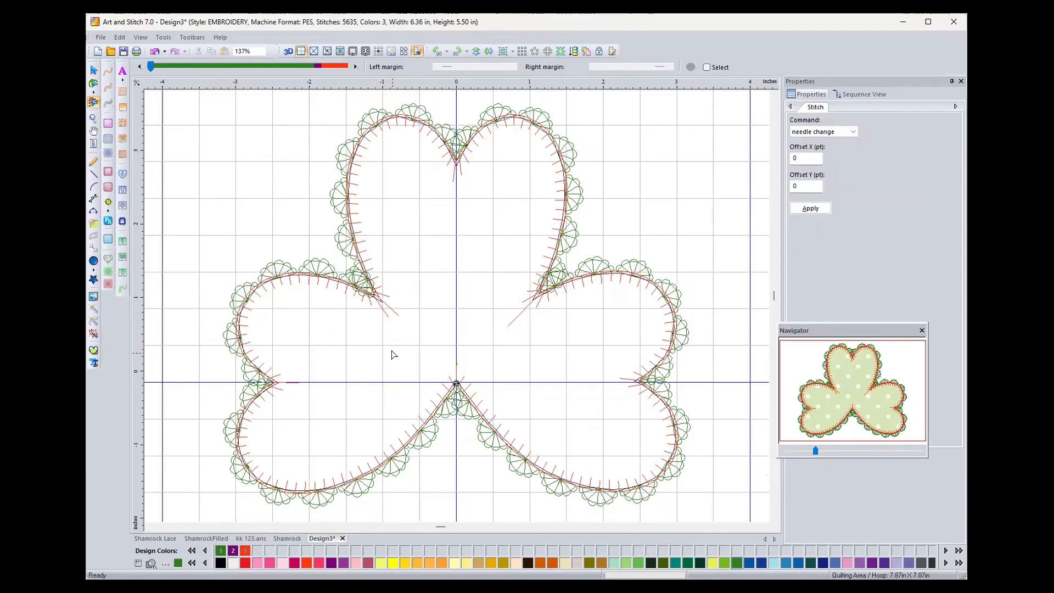
{"action": "left_click", "coordinate": [399, 317]}
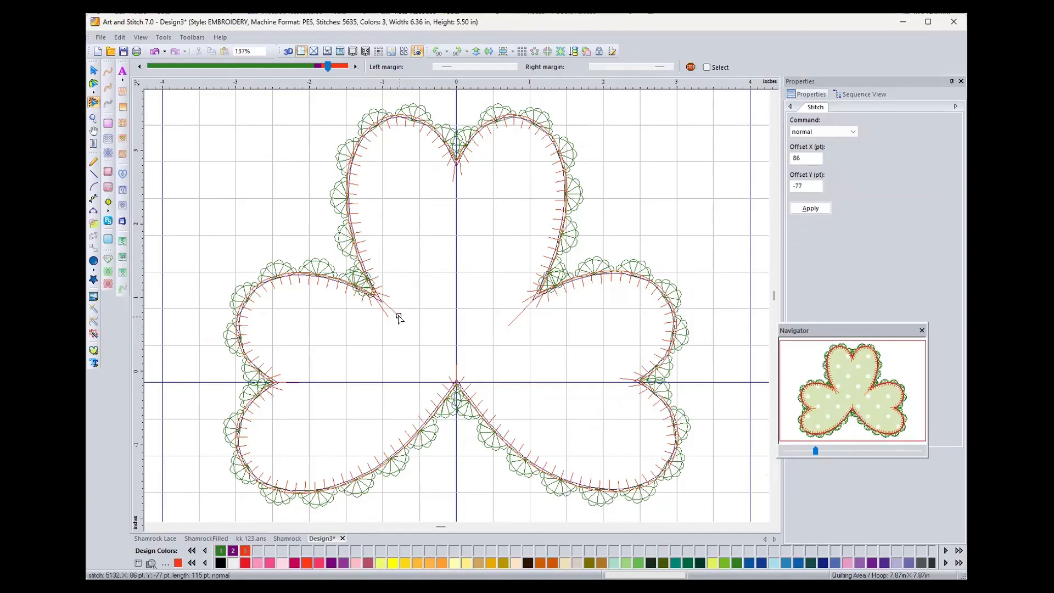
{"action": "left_click_drag", "start_coordinate": [399, 317], "coordinate": [380, 305]}
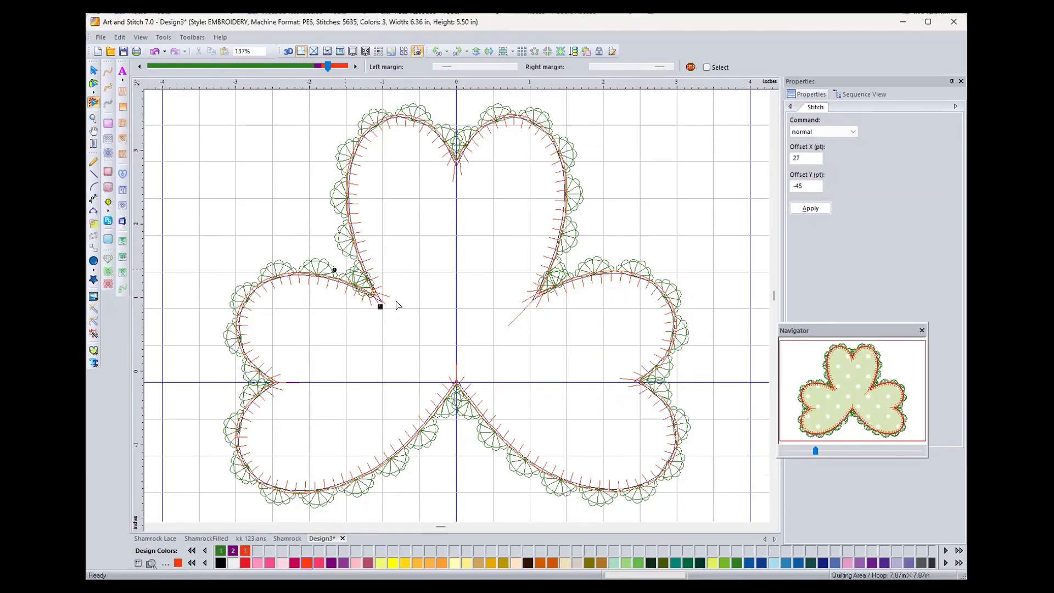
{"action": "left_click", "coordinate": [513, 324]}
{"action": "left_click_drag", "start_coordinate": [513, 324], "coordinate": [528, 307]}
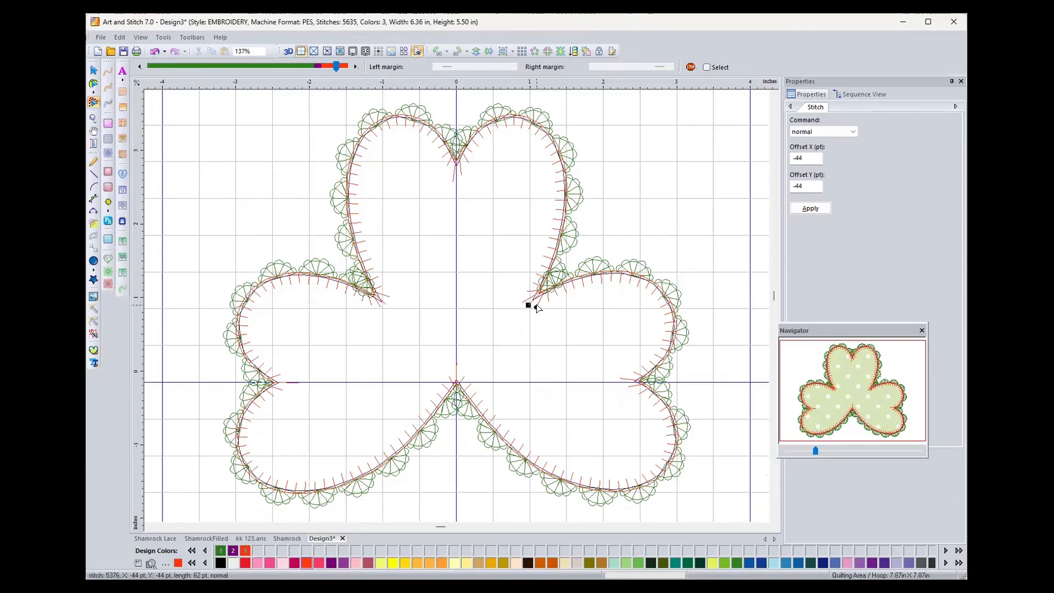
{"action": "mouse_move", "coordinate": [536, 308]}
{"action": "left_mouse_down"}
{"action": "mouse_move", "coordinate": [544, 302]}
{"action": "mouse_move", "coordinate": [524, 301]}
{"action": "left_mouse_up"}
{"action": "left_click", "coordinate": [453, 182]}
{"action": "left_click_drag", "start_coordinate": [453, 183], "coordinate": [451, 172]}
{"action": "left_click", "coordinate": [99, 71]}
{"action": "left_click", "coordinate": [94, 71]}
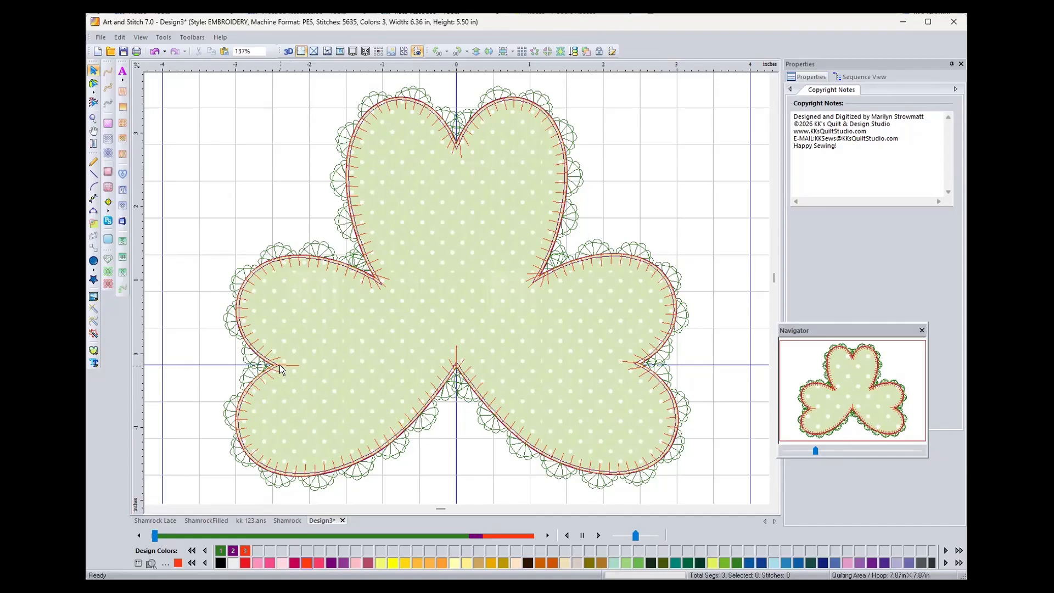
{"action": "left_click", "coordinate": [316, 369]}
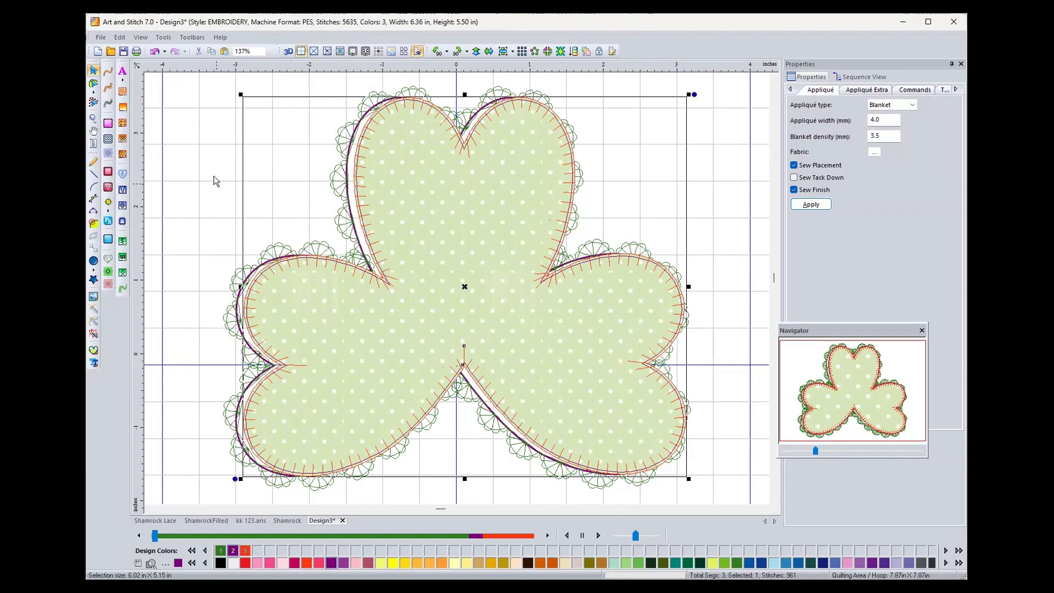
{"action": "left_click", "coordinate": [154, 51]}
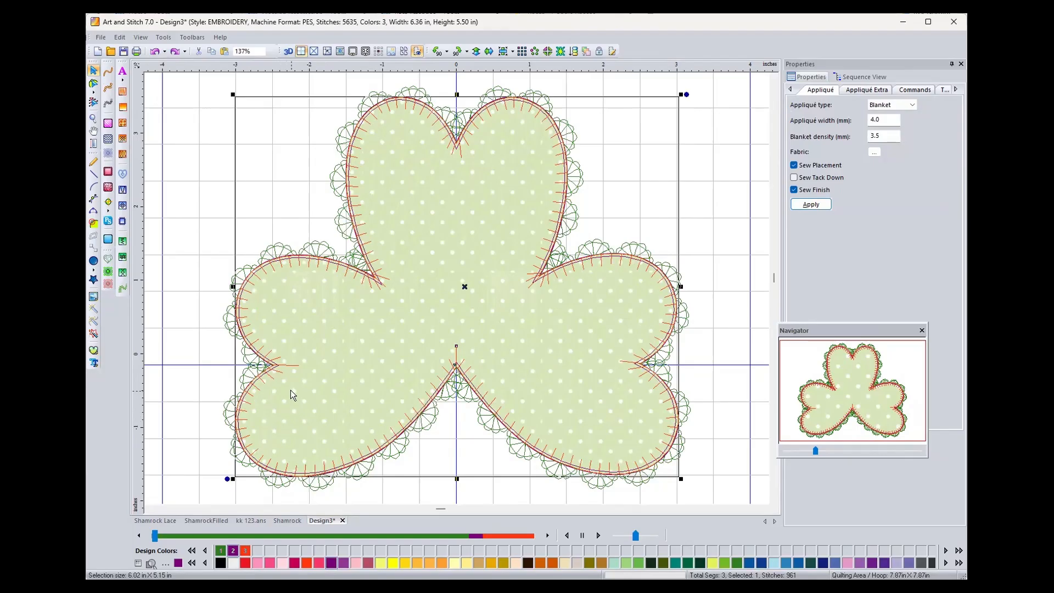
{"action": "left_click", "coordinate": [484, 504]}
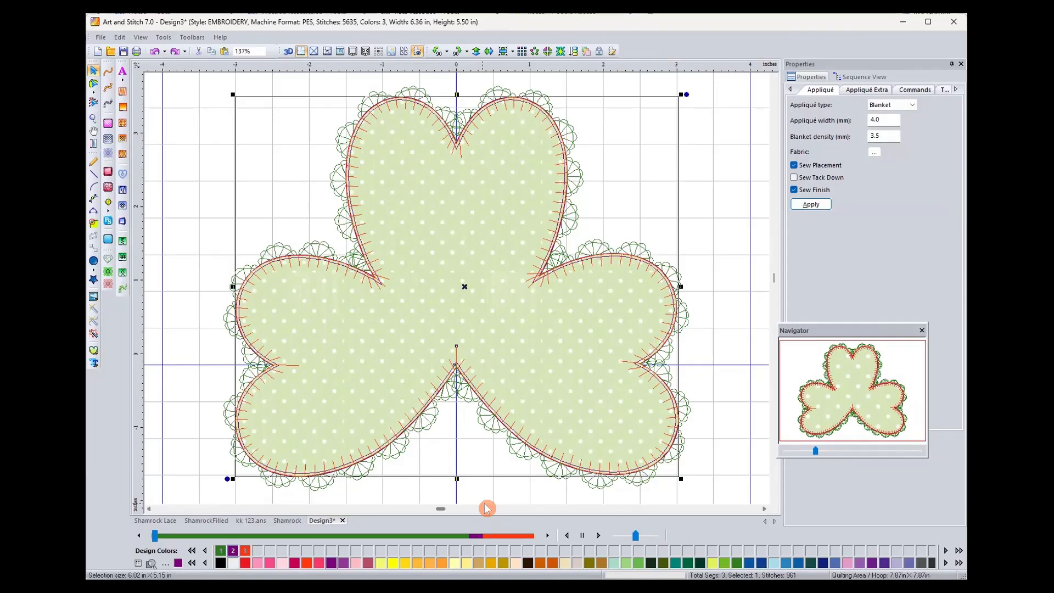
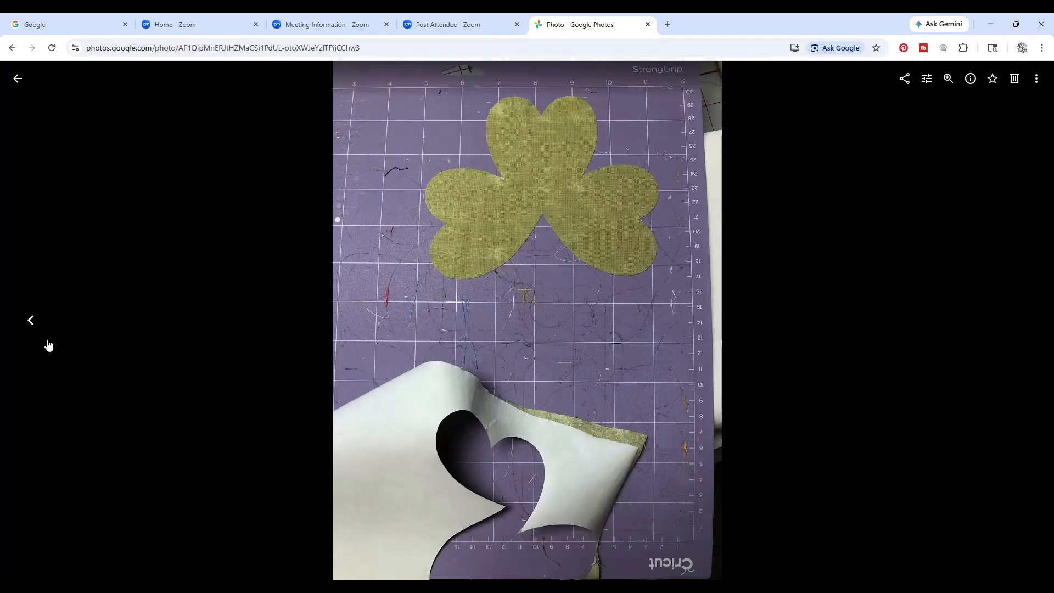
Browse the Google Photos pictures of the shamrock stitch-out, from the cut fabric through to the finished appliqué
{"action": "left_click", "coordinate": [30, 324]}
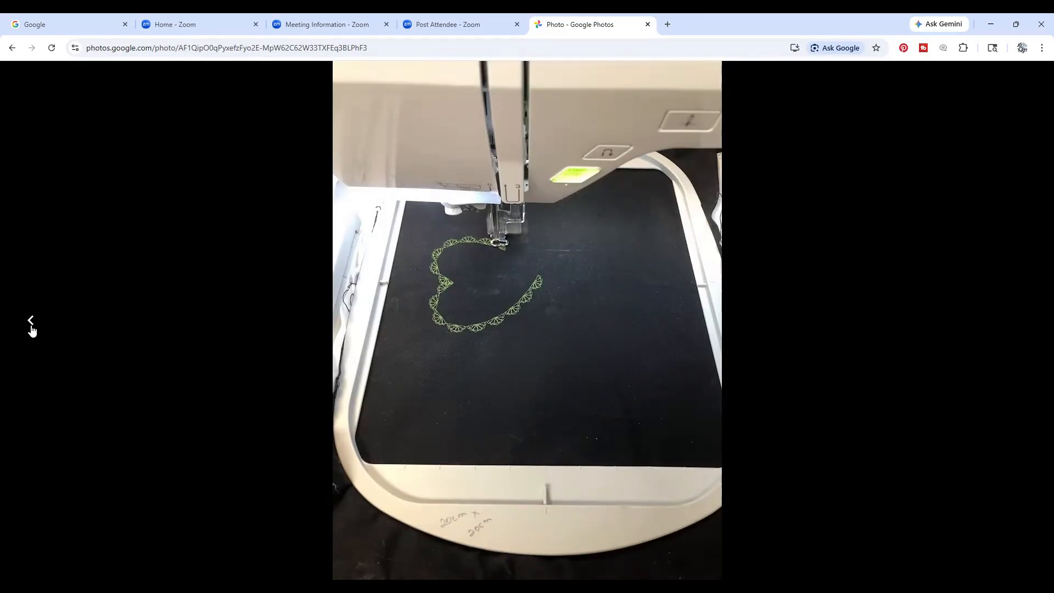
{"action": "left_click", "coordinate": [31, 327]}
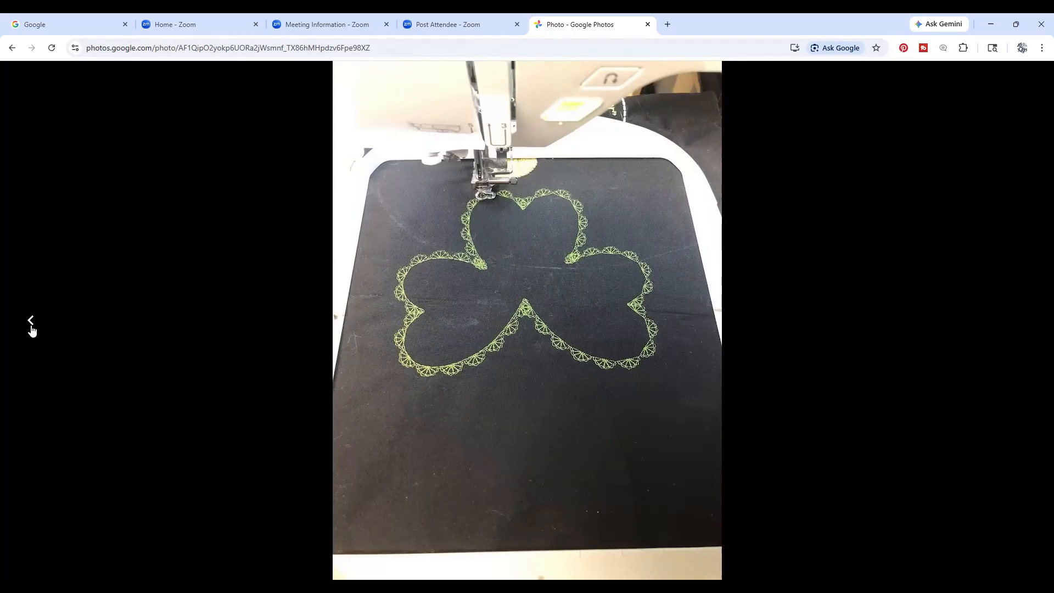
{"action": "left_click", "coordinate": [31, 323]}
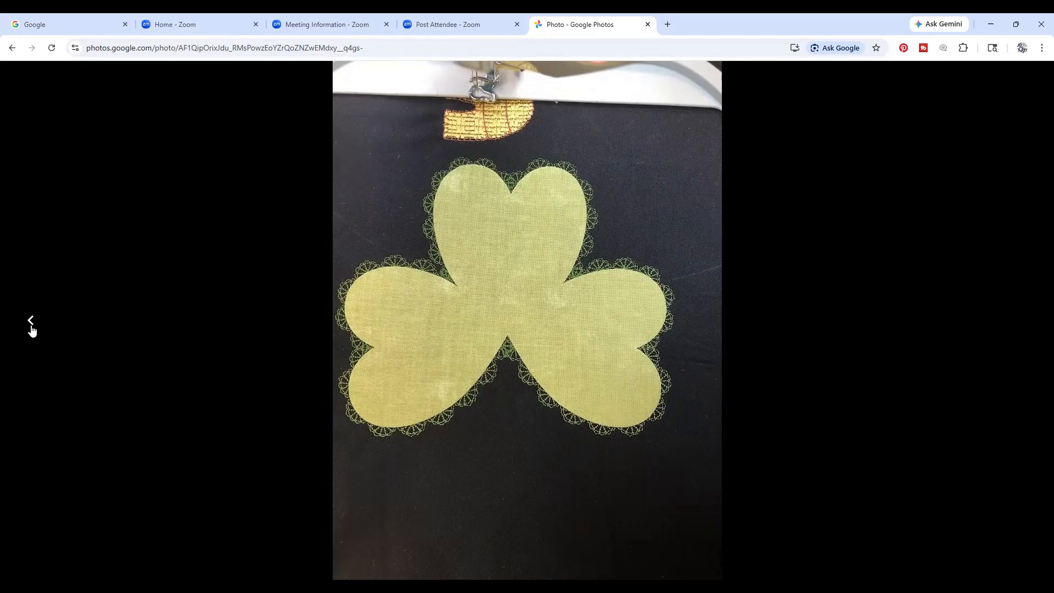
{"action": "left_click", "coordinate": [32, 328]}
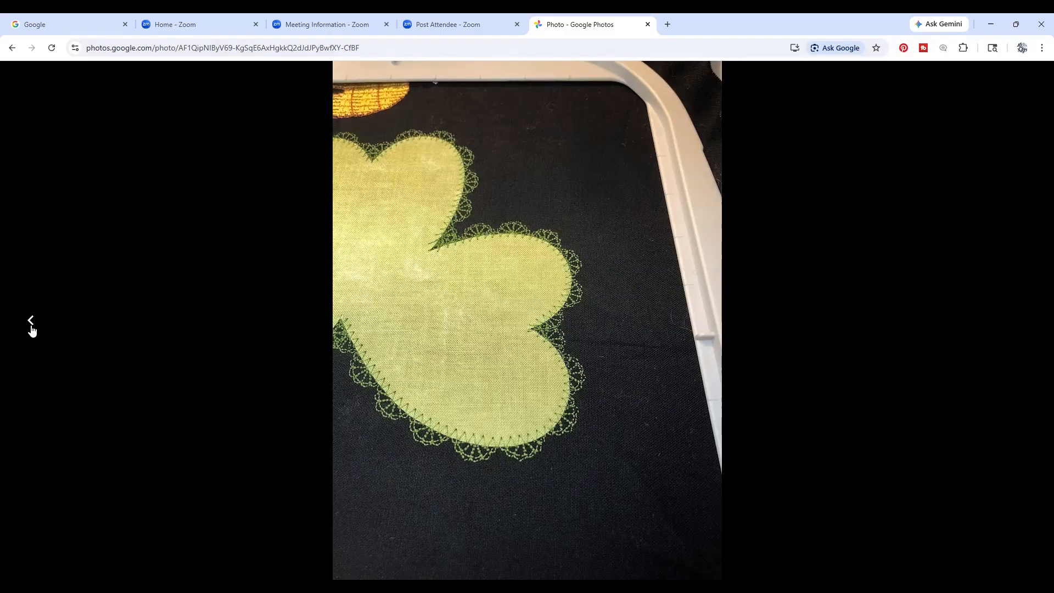
{"action": "left_click", "coordinate": [31, 328]}
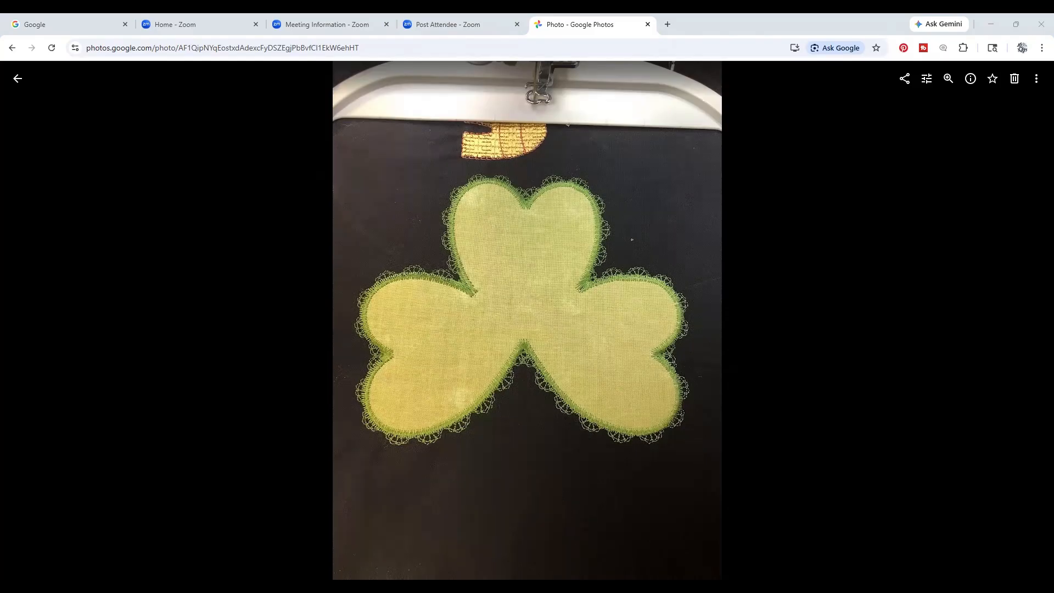
Switch back to Art and Stitch and view the Shamrock and ShamrockFilled designs
{"action": "left_click", "coordinate": [332, 491]}
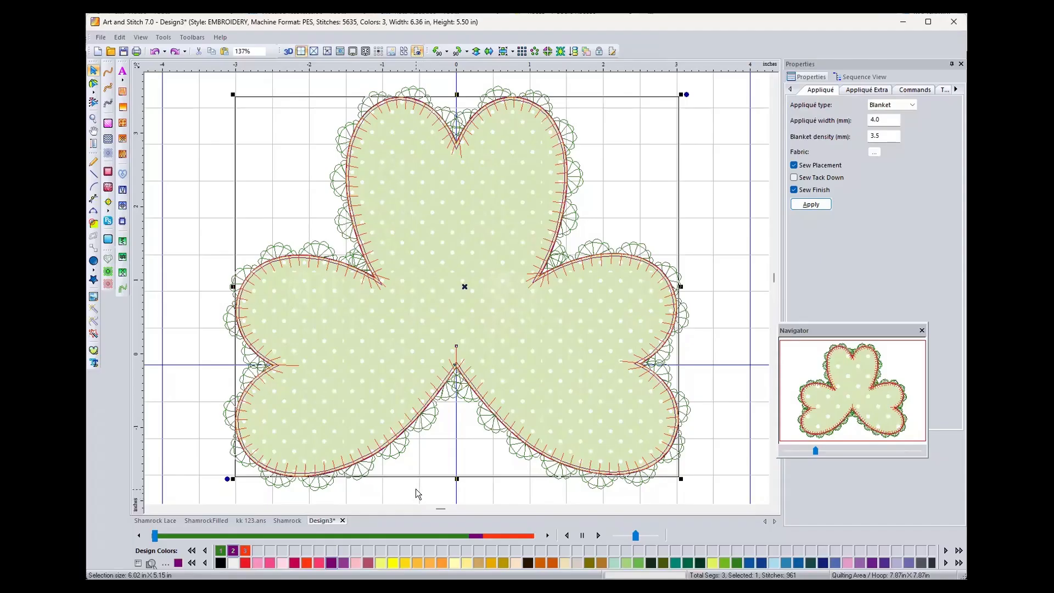
{"action": "left_click", "coordinate": [311, 522]}
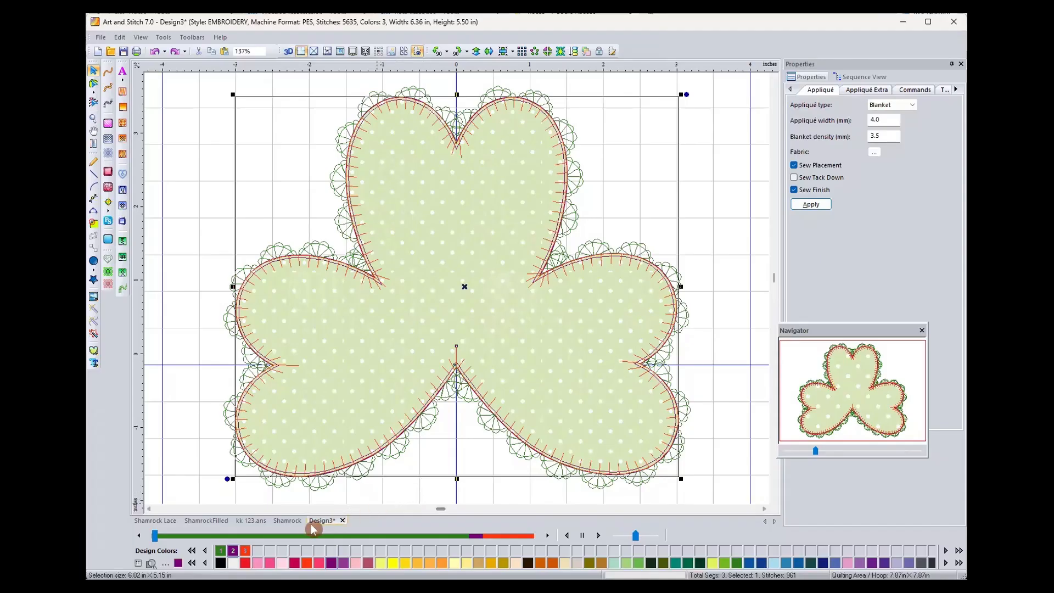
{"action": "left_click", "coordinate": [283, 520]}
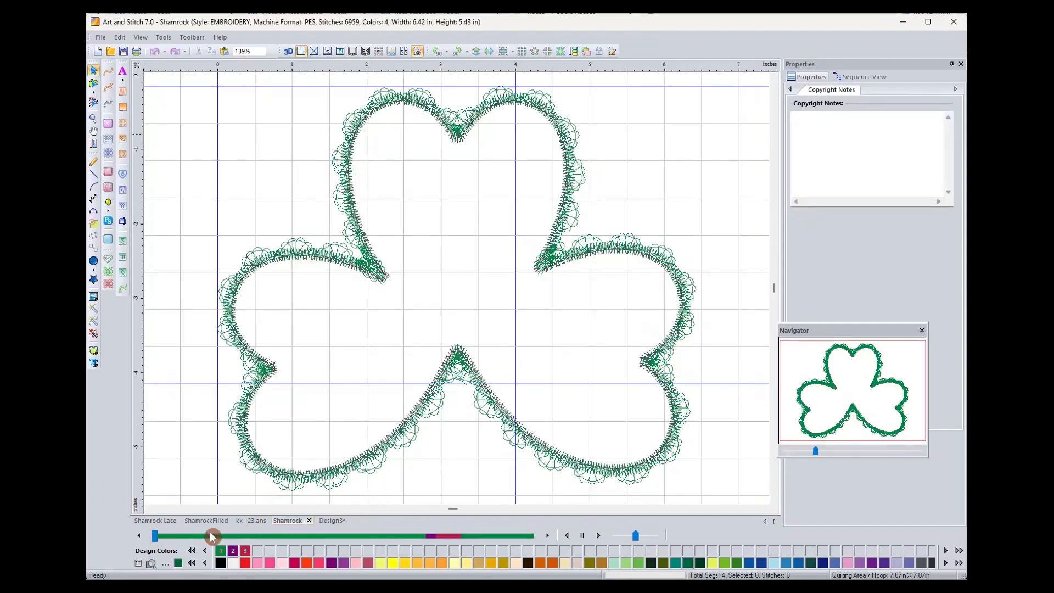
{"action": "left_click", "coordinate": [201, 520]}
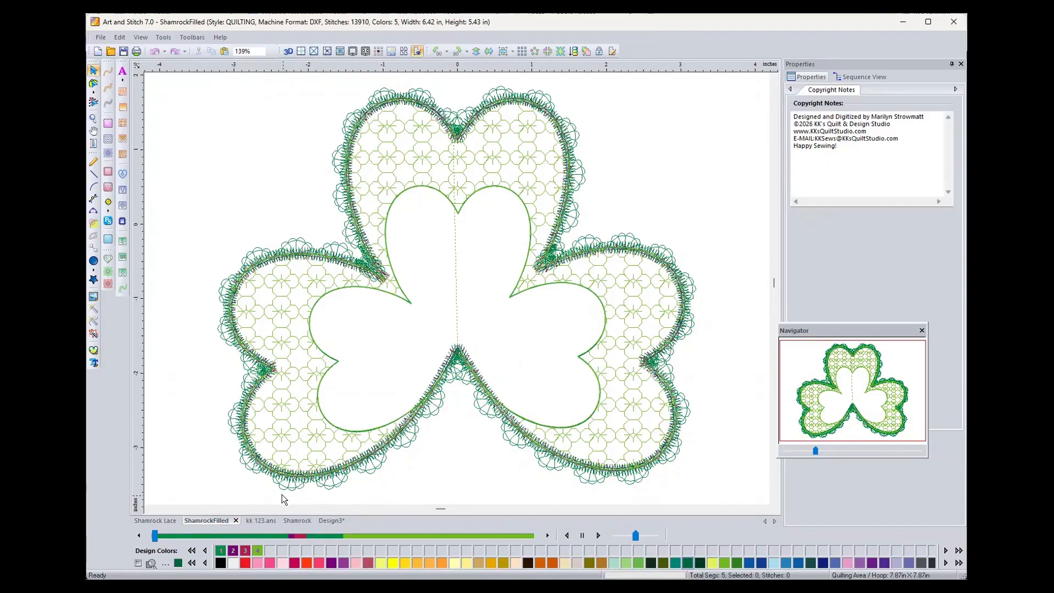
Open the Shamrock design, draw a heart-shaped path inside the top leaf as artwork, and delete it
{"action": "left_click", "coordinate": [285, 520]}
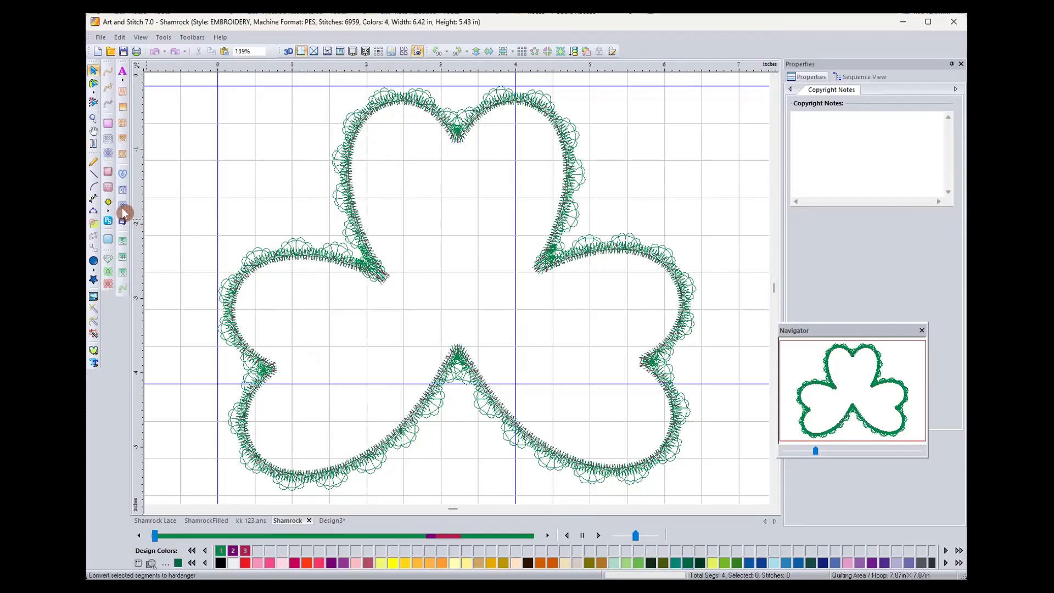
{"action": "left_click", "coordinate": [93, 200]}
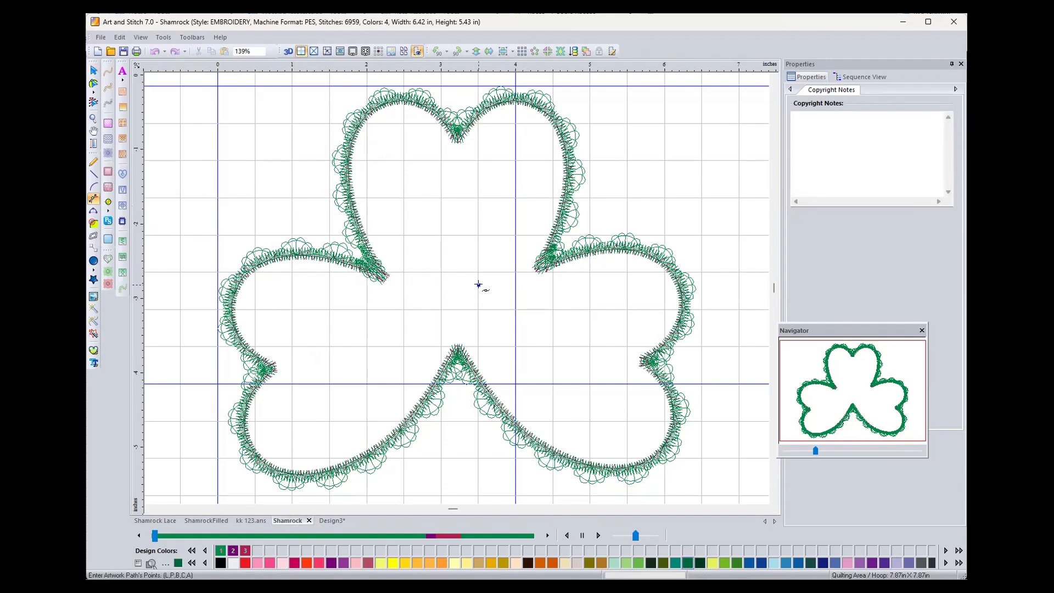
{"action": "left_click_drag", "start_coordinate": [518, 224], "coordinate": [456, 184]}
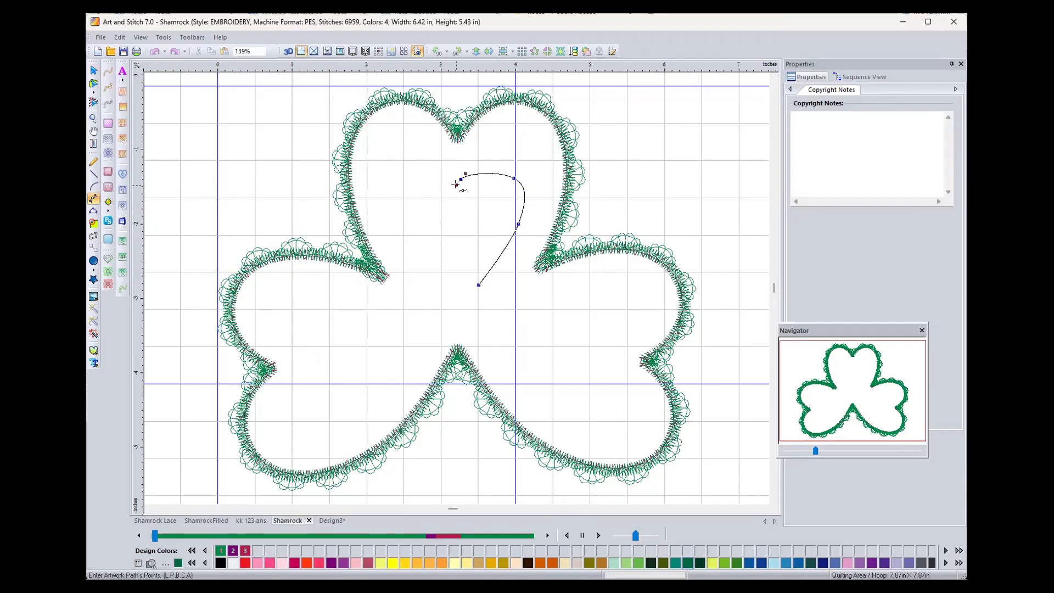
{"action": "left_click_drag", "start_coordinate": [412, 158], "coordinate": [391, 171]}
{"action": "left_click_drag", "start_coordinate": [398, 227], "coordinate": [404, 235]}
{"action": "left_click_drag", "start_coordinate": [437, 283], "coordinate": [442, 289]}
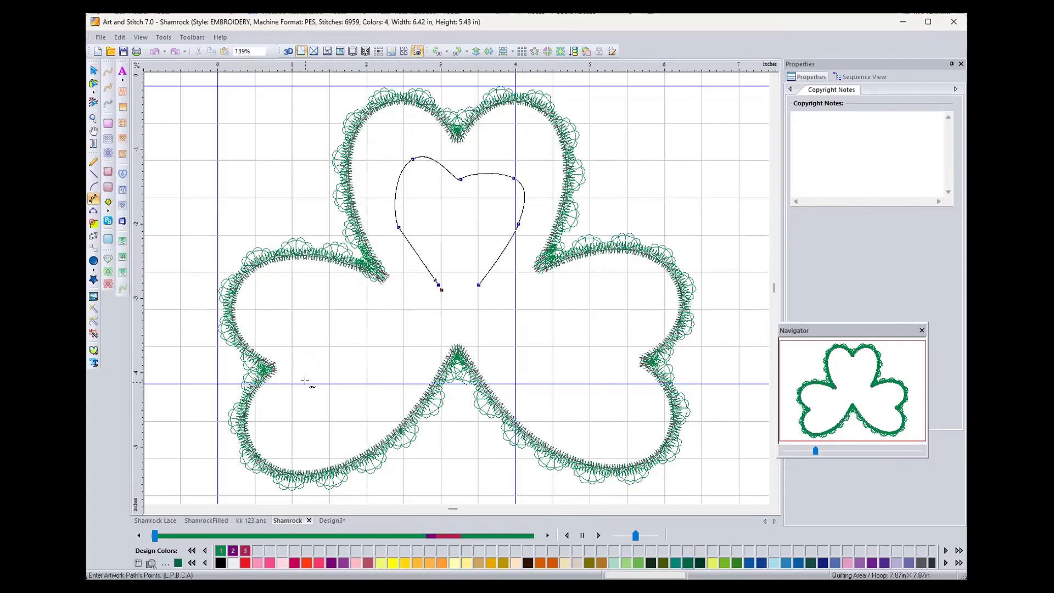
{"action": "left_click", "coordinate": [95, 73]}
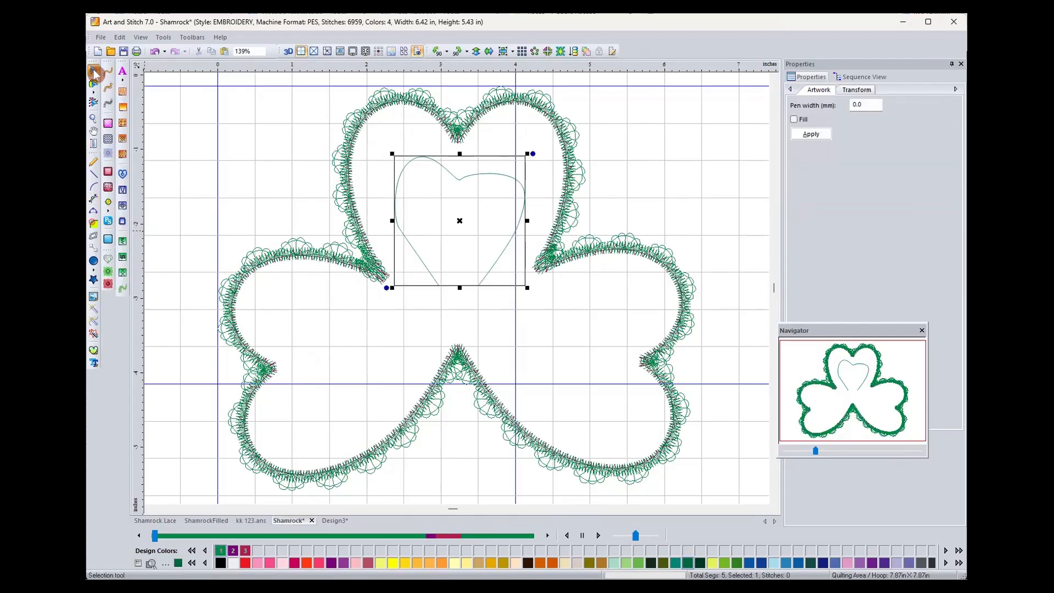
{"action": "key", "text": "Delete"}
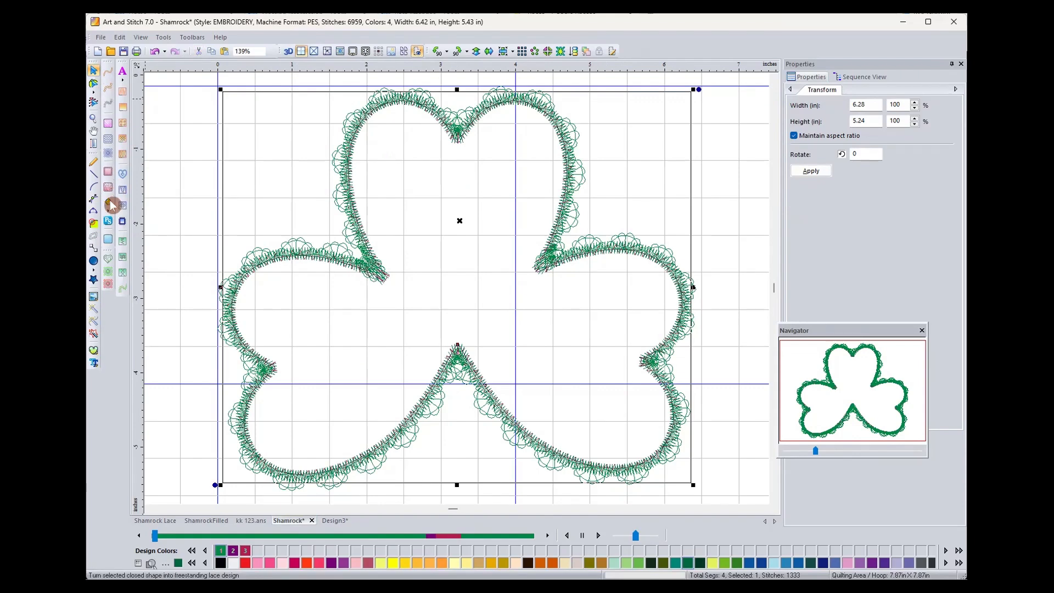
Insert the small heart from the library's Shapes folder into the Shamrock design, then cut it out again
{"action": "left_click", "coordinate": [93, 282]}
{"action": "left_click", "coordinate": [644, 356]}
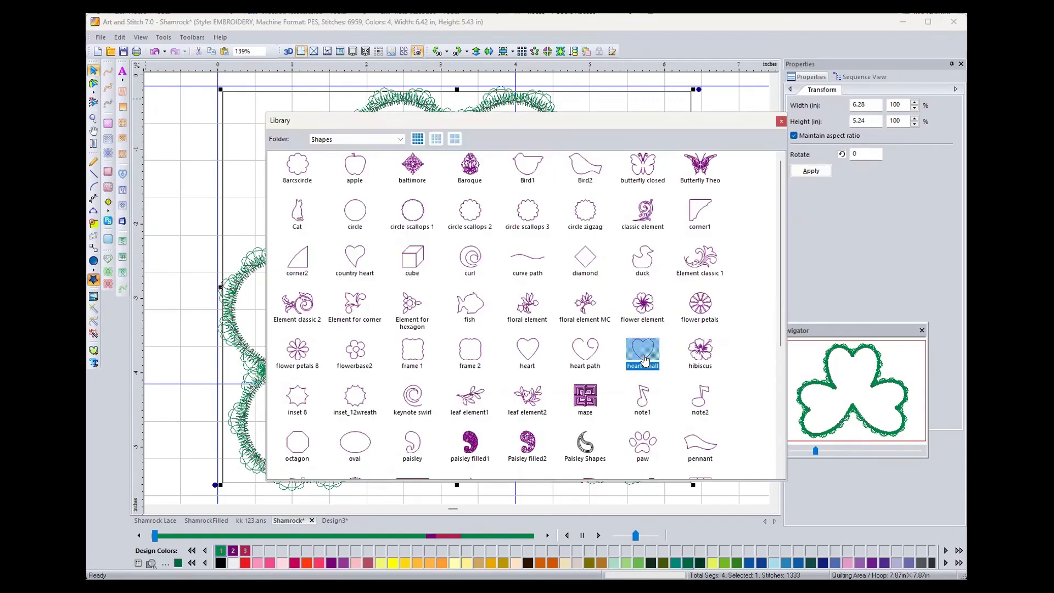
{"action": "double_click", "coordinate": [644, 357]}
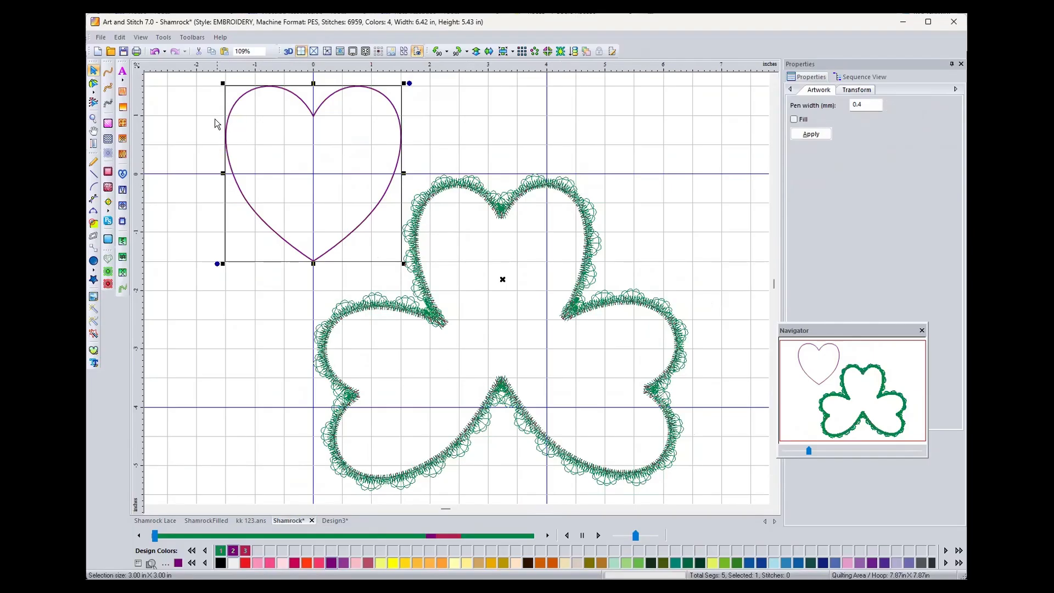
{"action": "left_click", "coordinate": [198, 51]}
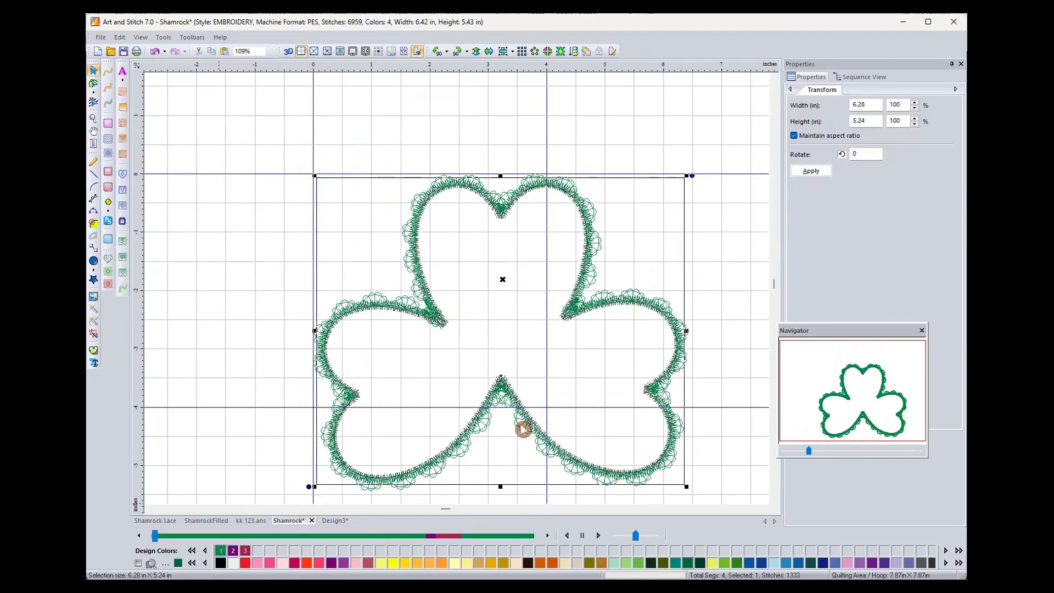
Expand the Kelly Green and Royal Purple entries in the sequence and try to turn the Royal Purple stitches into vector artwork
{"action": "left_click", "coordinate": [865, 77]}
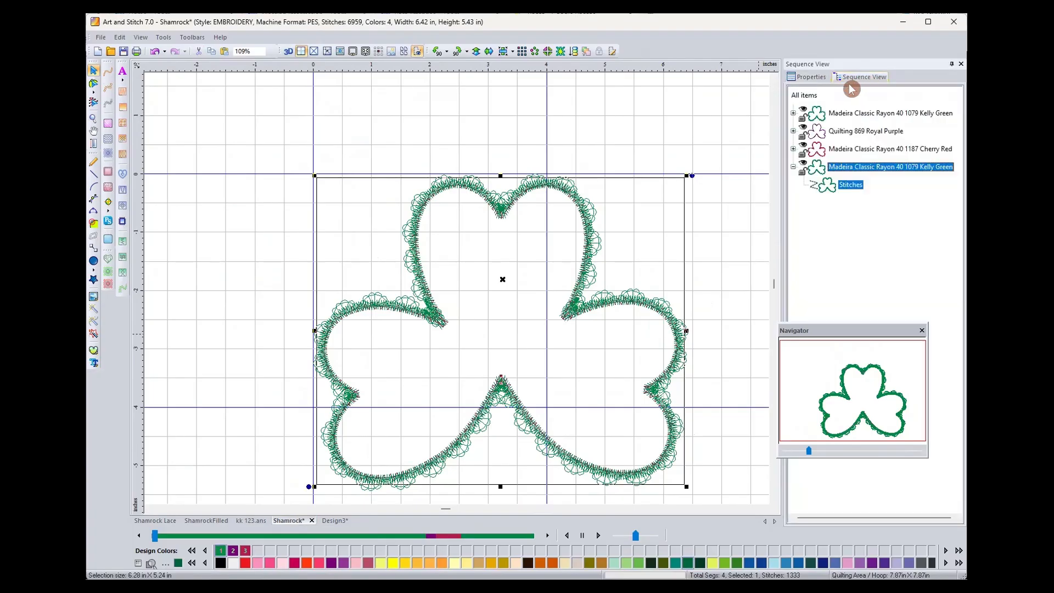
{"action": "left_click", "coordinate": [834, 133]}
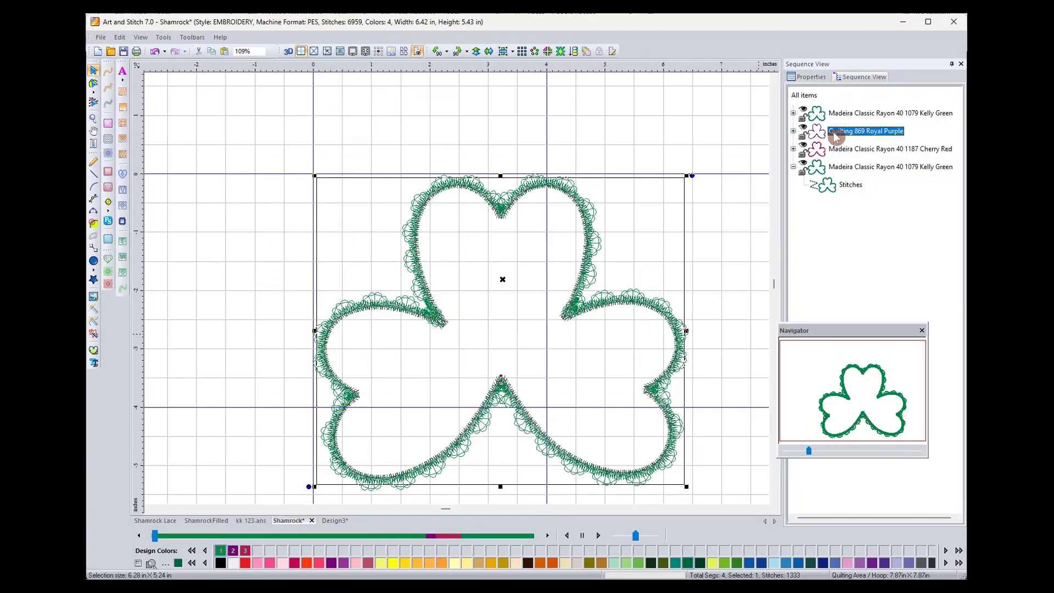
{"action": "left_click", "coordinate": [792, 132]}
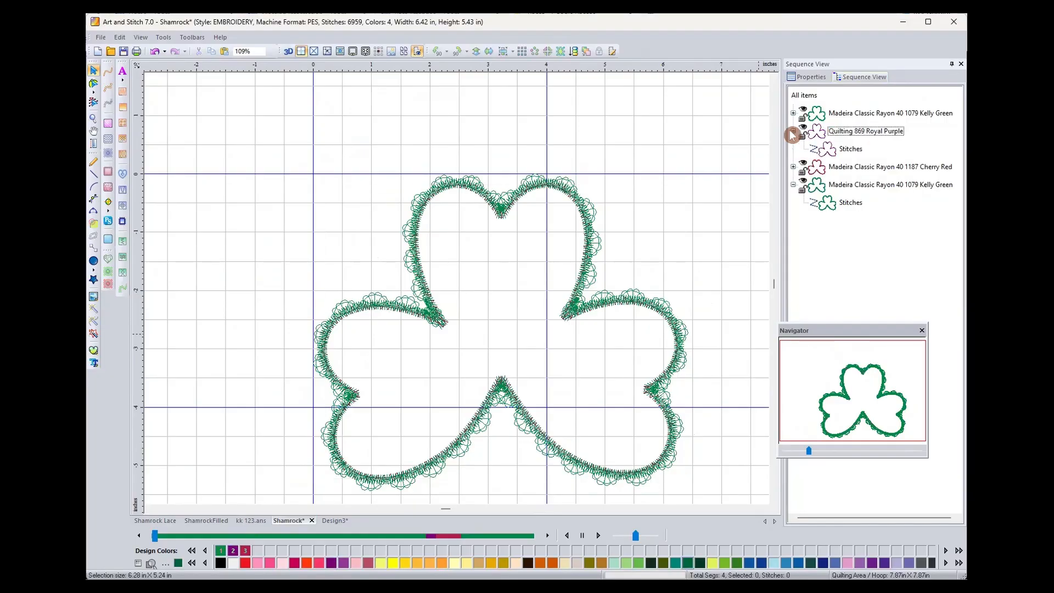
{"action": "left_click", "coordinate": [812, 115]}
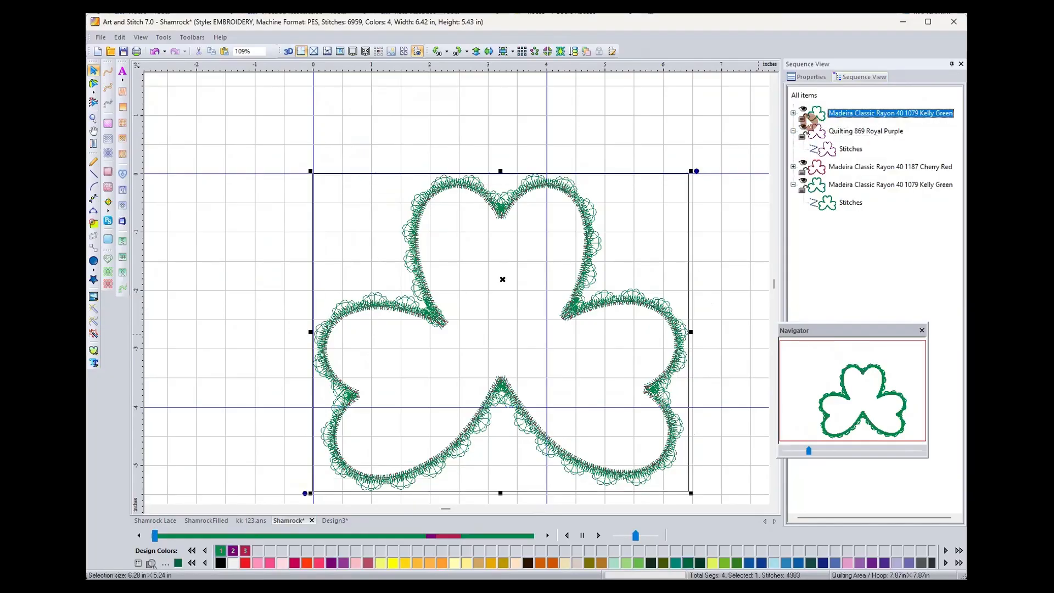
{"action": "left_click", "coordinate": [792, 113]}
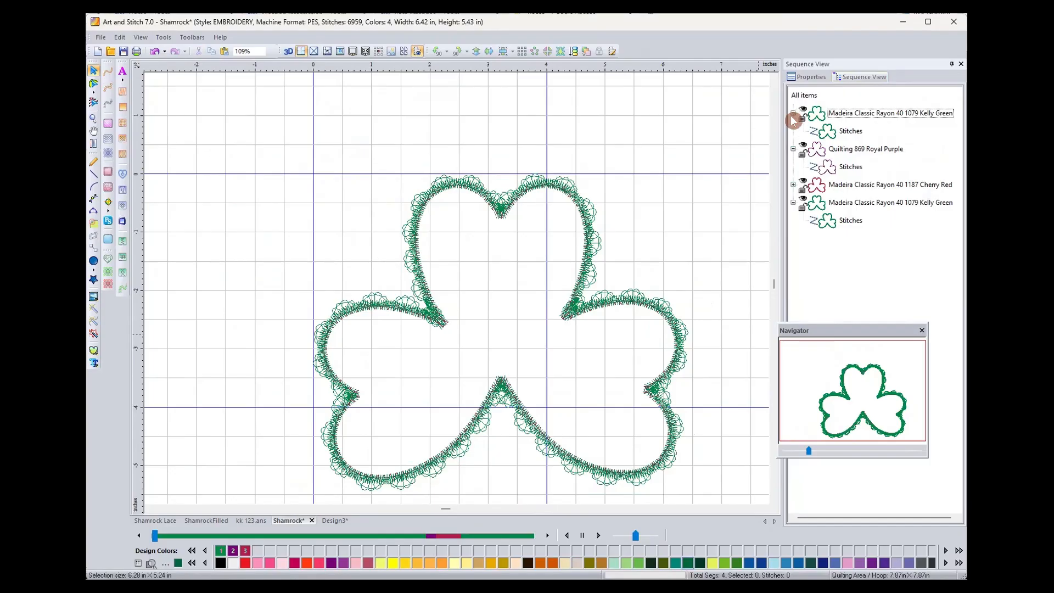
{"action": "left_click", "coordinate": [814, 154]}
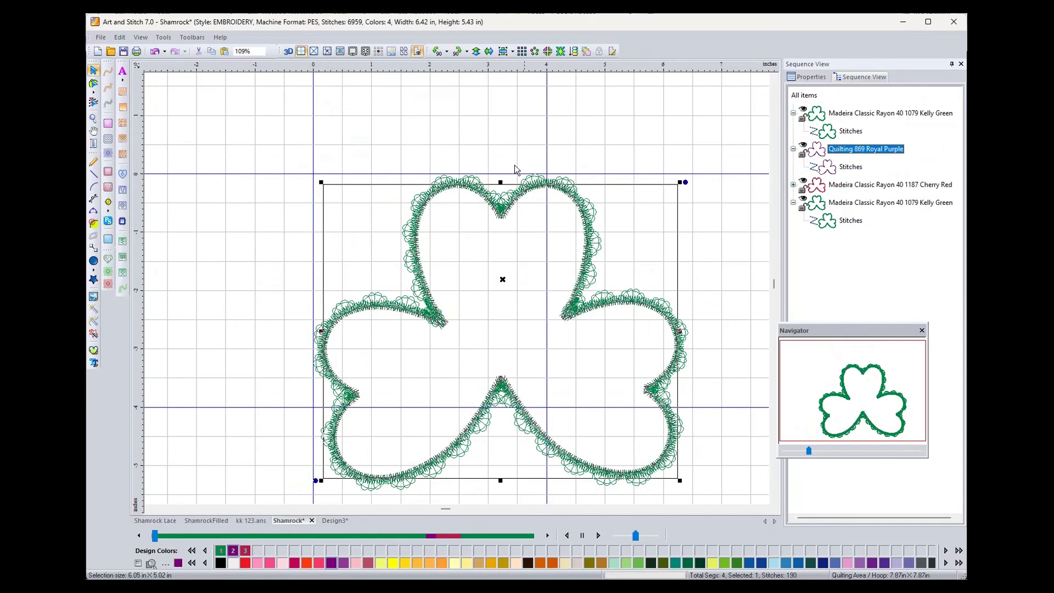
{"action": "left_click", "coordinate": [93, 201]}
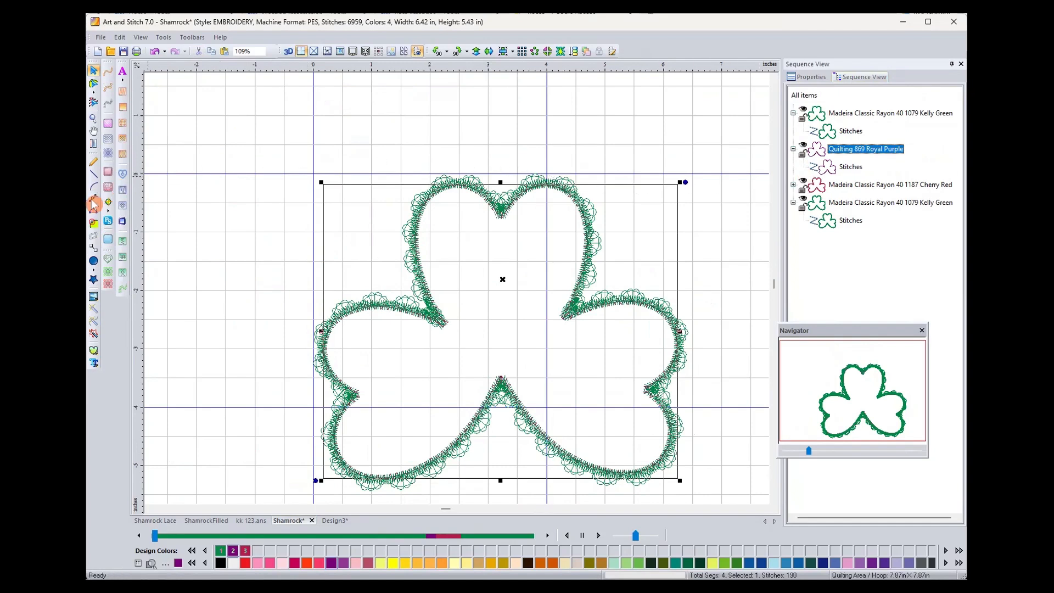
{"action": "left_click", "coordinate": [109, 242]}
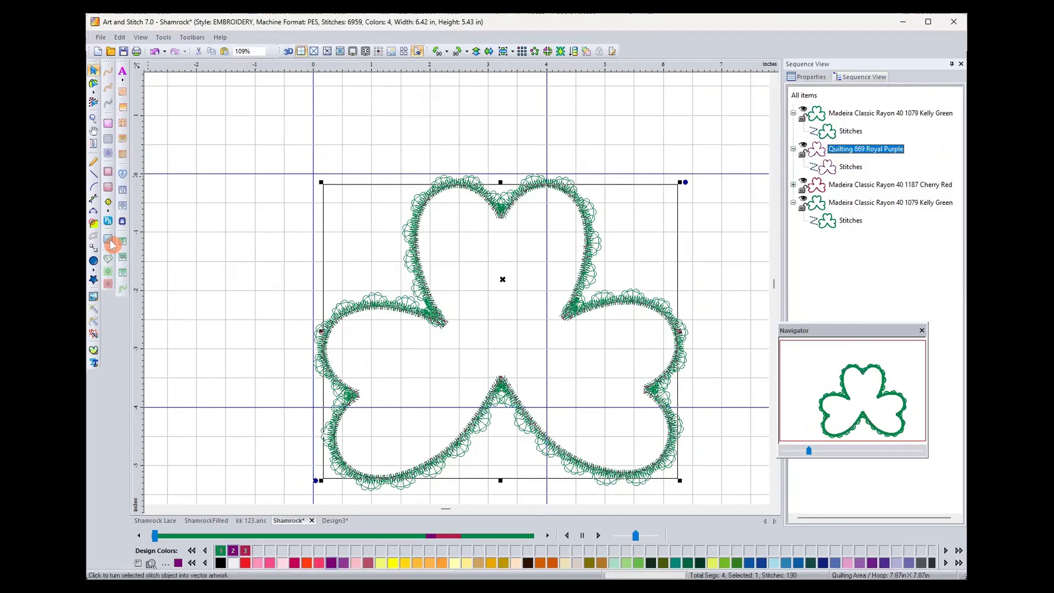
{"action": "left_click", "coordinate": [839, 166]}
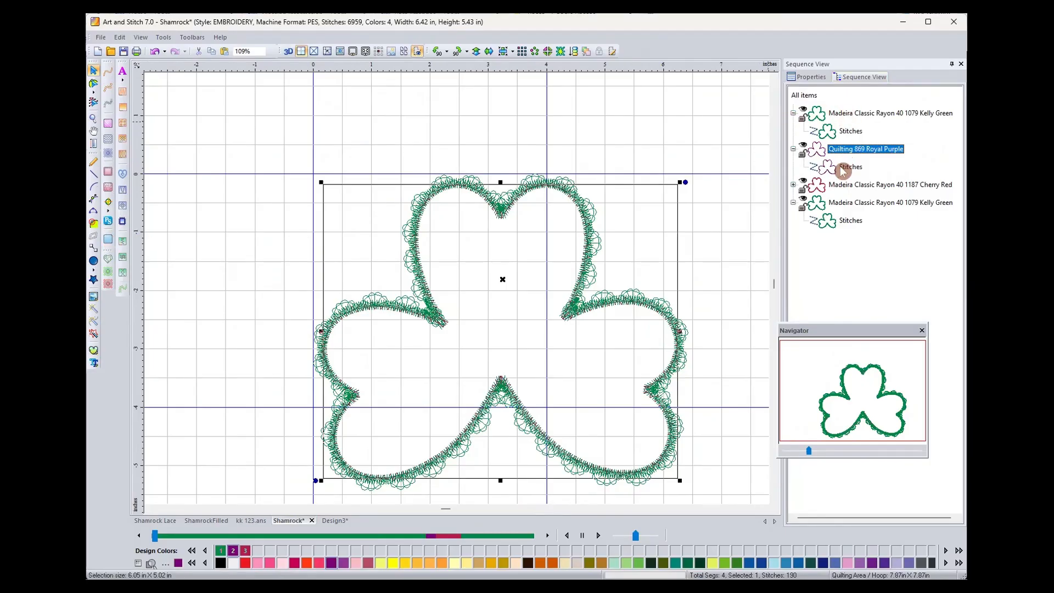
{"action": "left_click", "coordinate": [109, 242]}
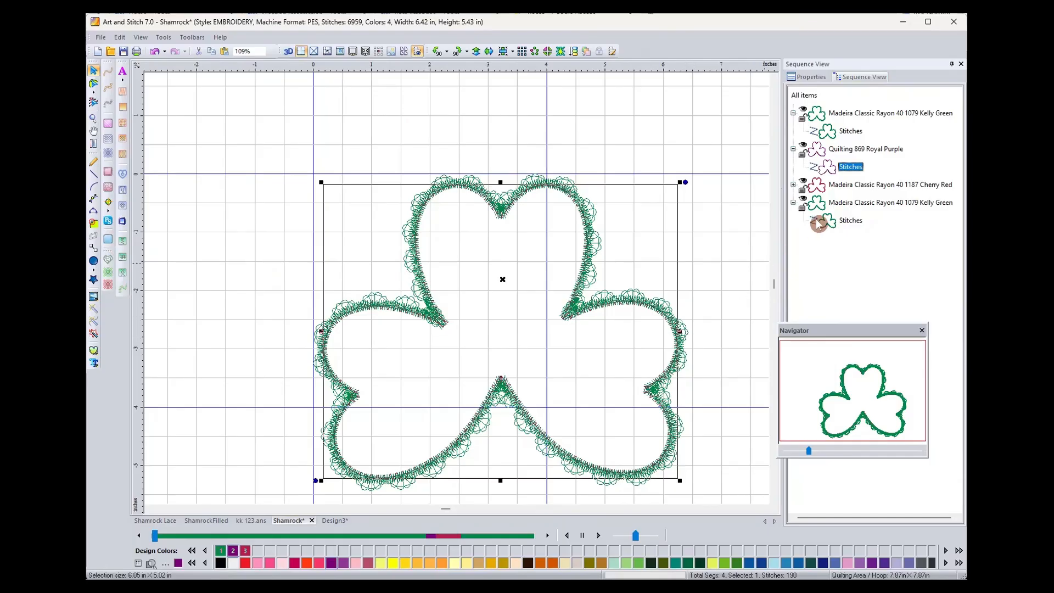
{"action": "left_click", "coordinate": [851, 149]}
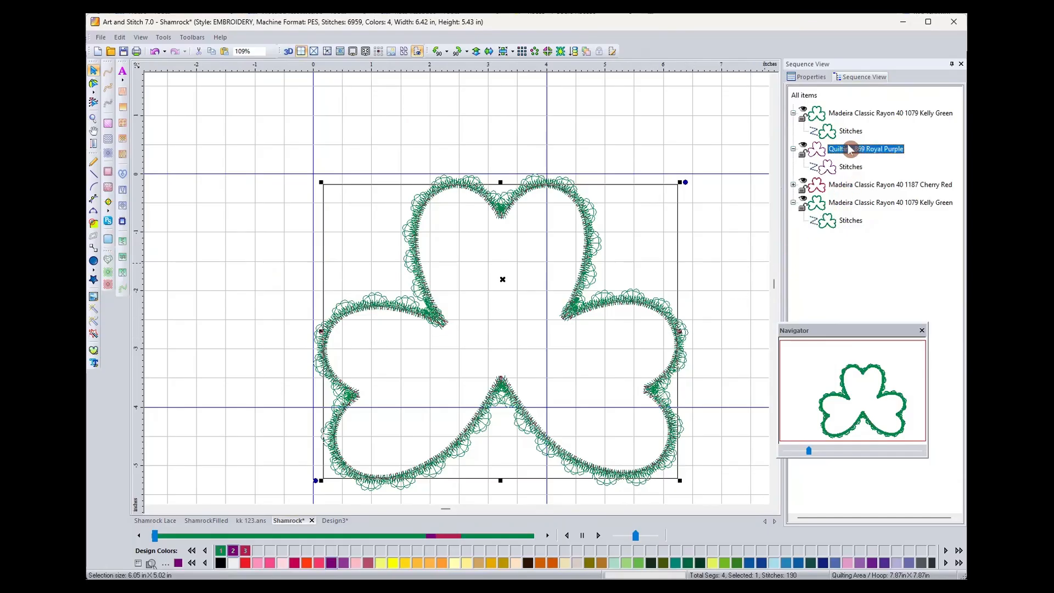
Copy and paste the first Kelly Green stitch object, recolor the copy Quilting 612 Lilac, and cut it out again
{"action": "left_click", "coordinate": [835, 114]}
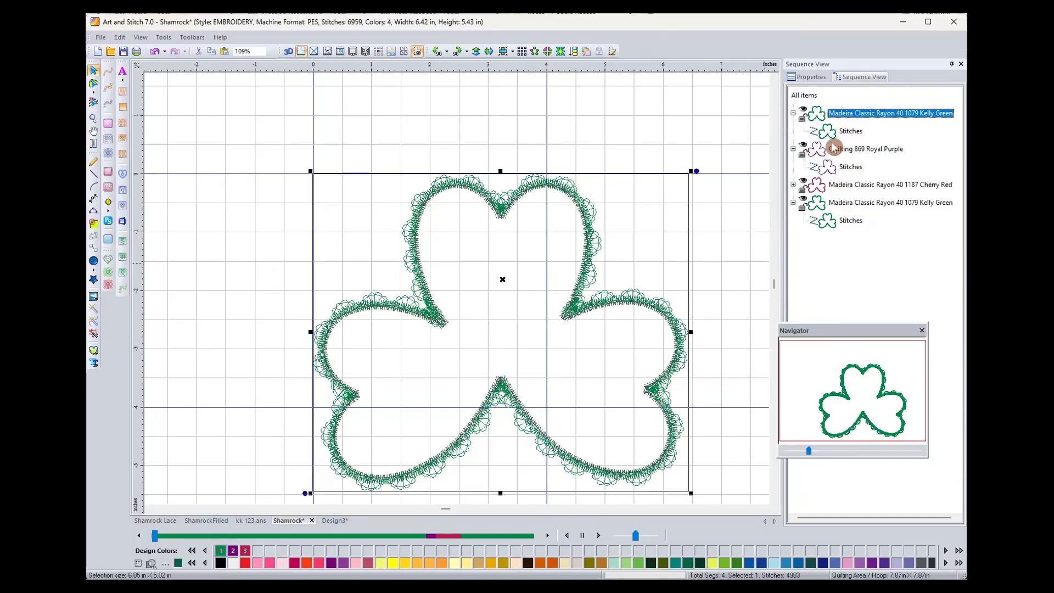
{"action": "left_click", "coordinate": [212, 56]}
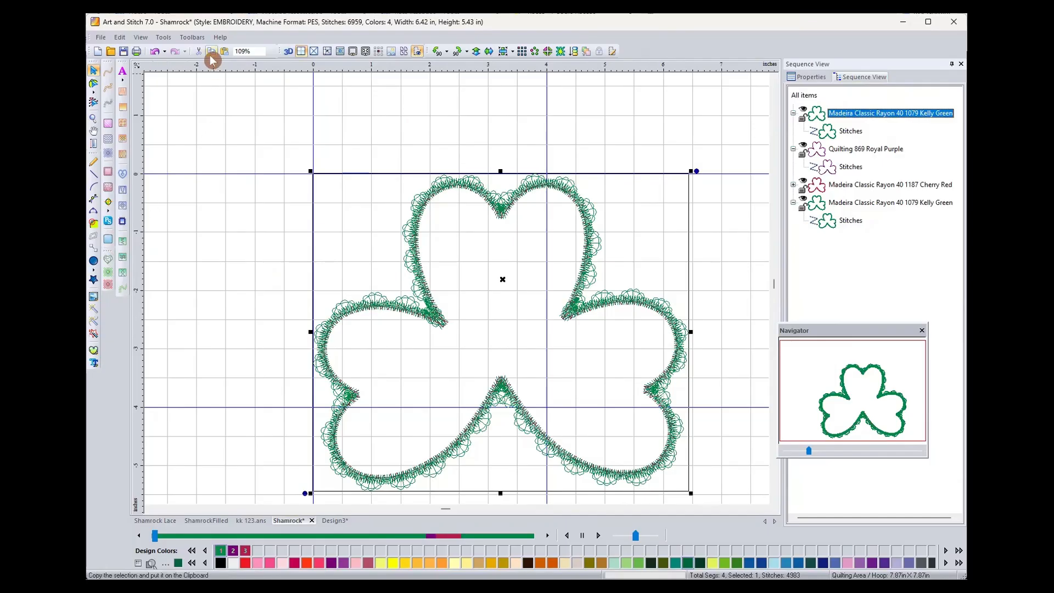
{"action": "left_click", "coordinate": [225, 51]}
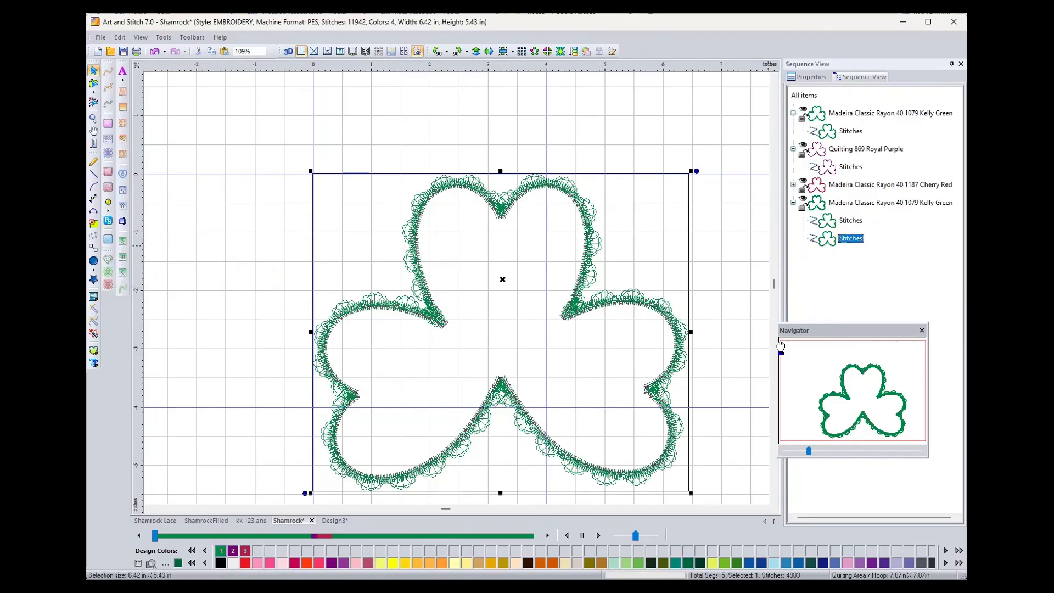
{"action": "left_click", "coordinate": [862, 561]}
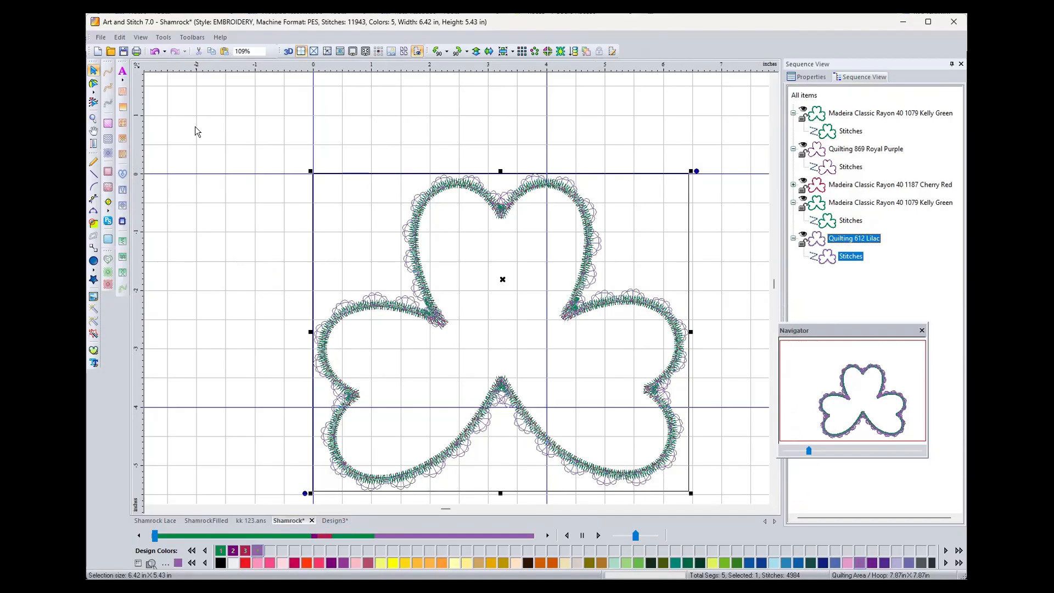
{"action": "left_click", "coordinate": [198, 51]}
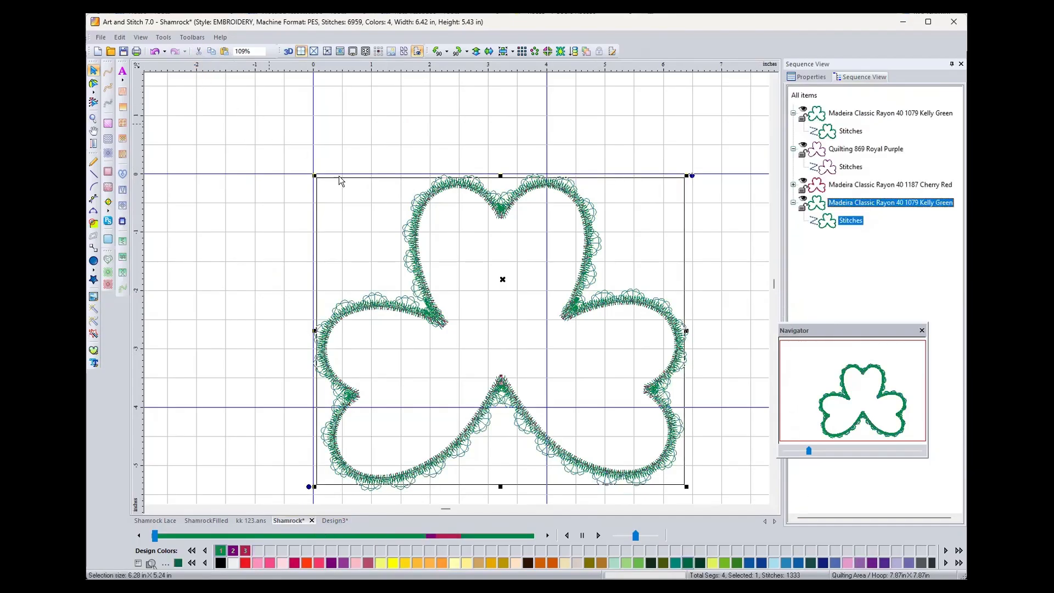
In Design3, select the Royal Purple shamrock artwork and scale it to 65% with its aspect ratio maintained
{"action": "left_click", "coordinate": [324, 522]}
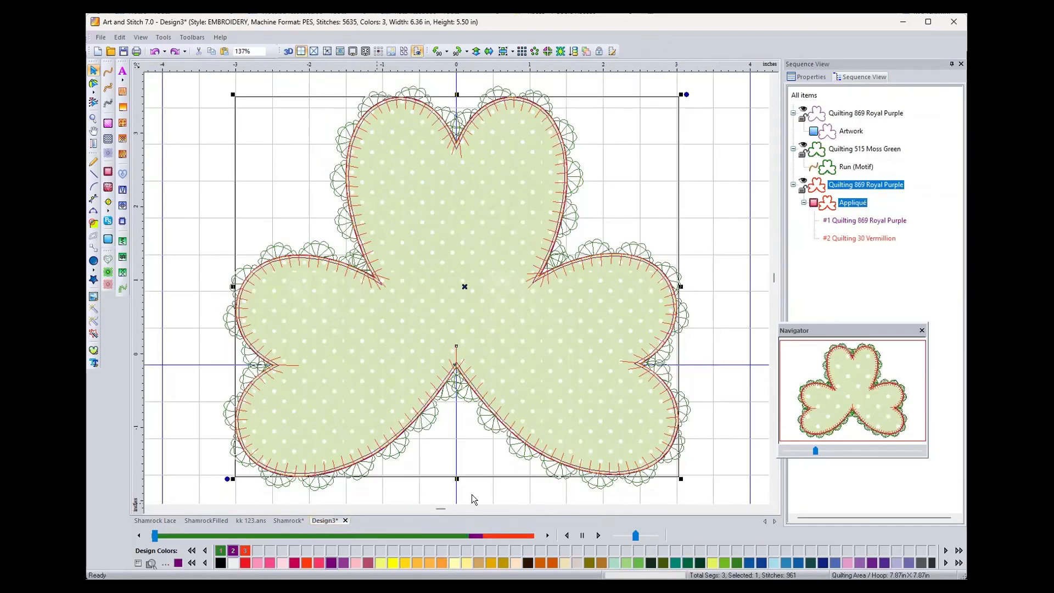
{"action": "left_click", "coordinate": [843, 135]}
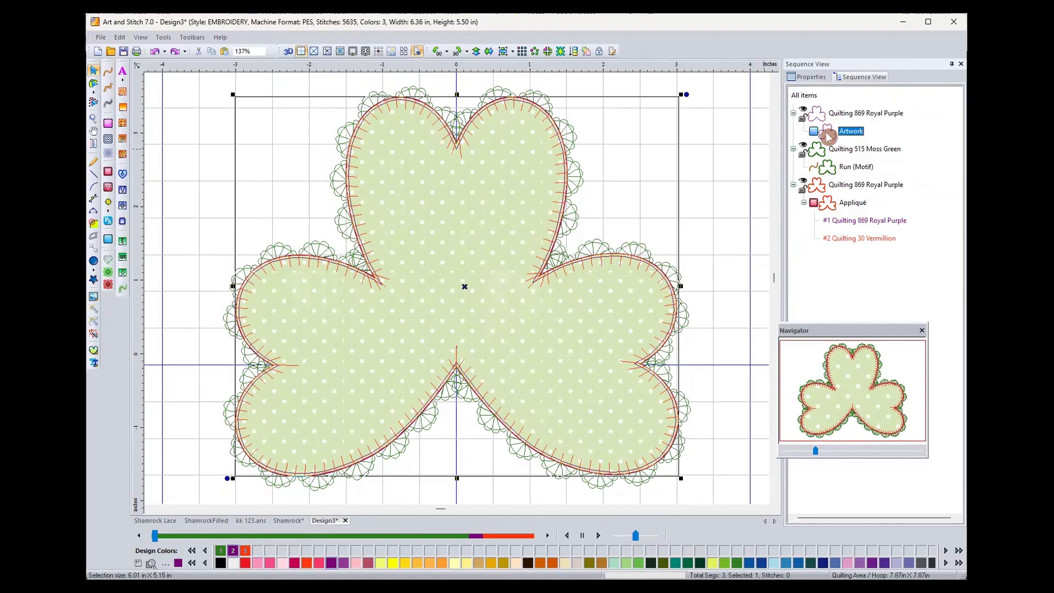
{"action": "left_click", "coordinate": [804, 77]}
{"action": "left_click", "coordinate": [852, 91]}
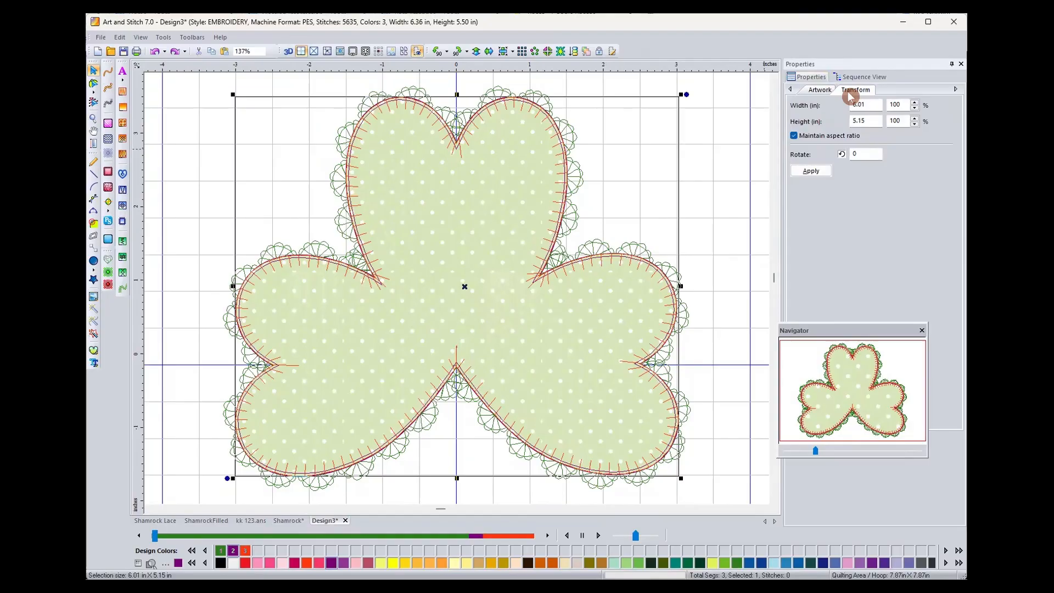
{"action": "double_click", "coordinate": [901, 105]}
{"action": "type", "text": "65"}
{"action": "left_click", "coordinate": [812, 171]}
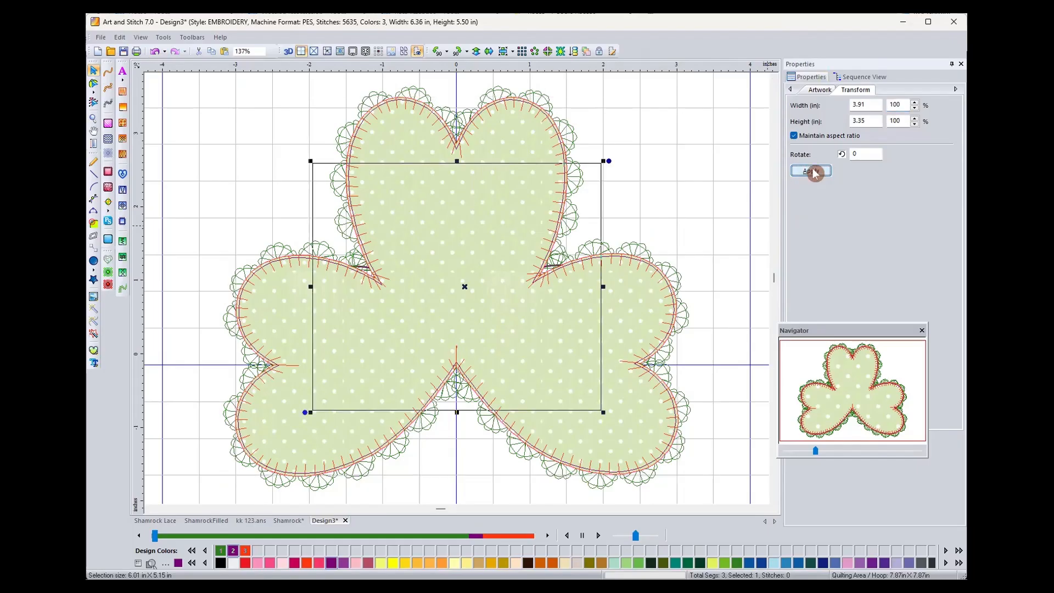
Temporarily hide the Moss Green lace motif, and examine the scaled artwork and the blanket-stitch appliqué in the sequence and their properties
{"action": "left_click", "coordinate": [867, 80]}
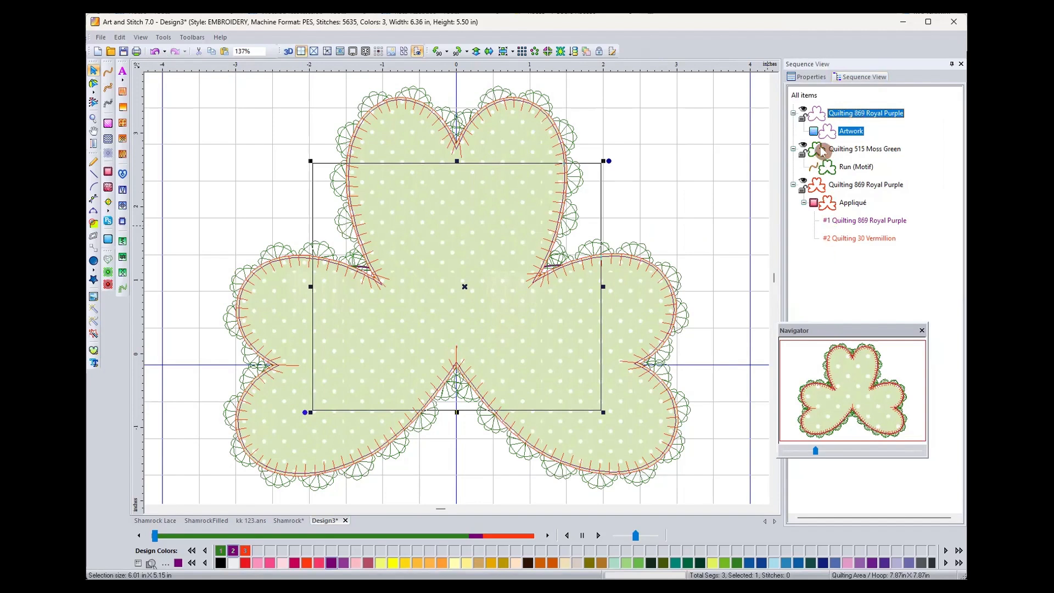
{"action": "left_click", "coordinate": [803, 148]}
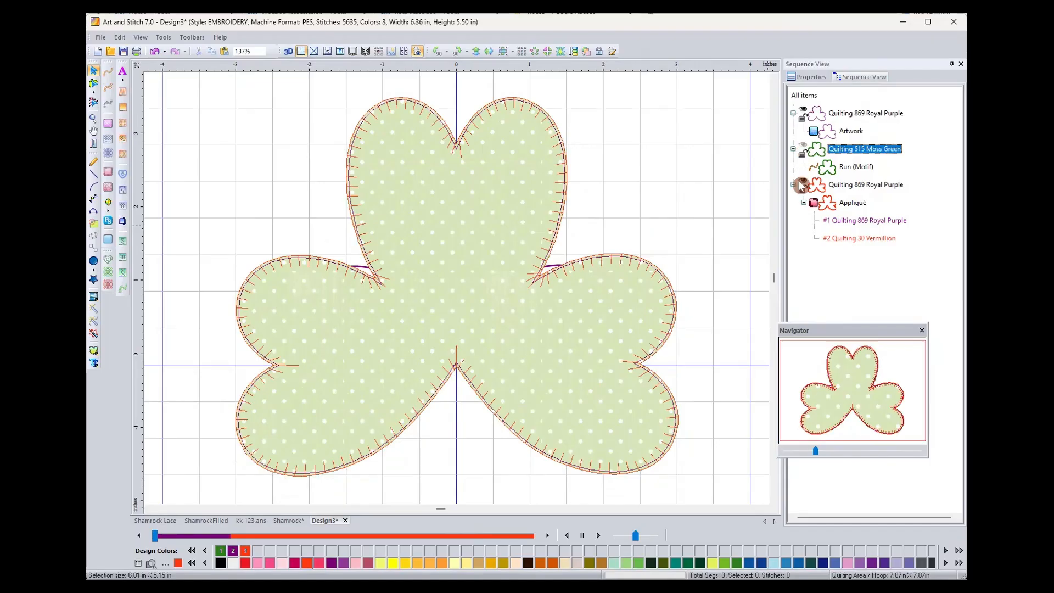
{"action": "left_click", "coordinate": [815, 78]}
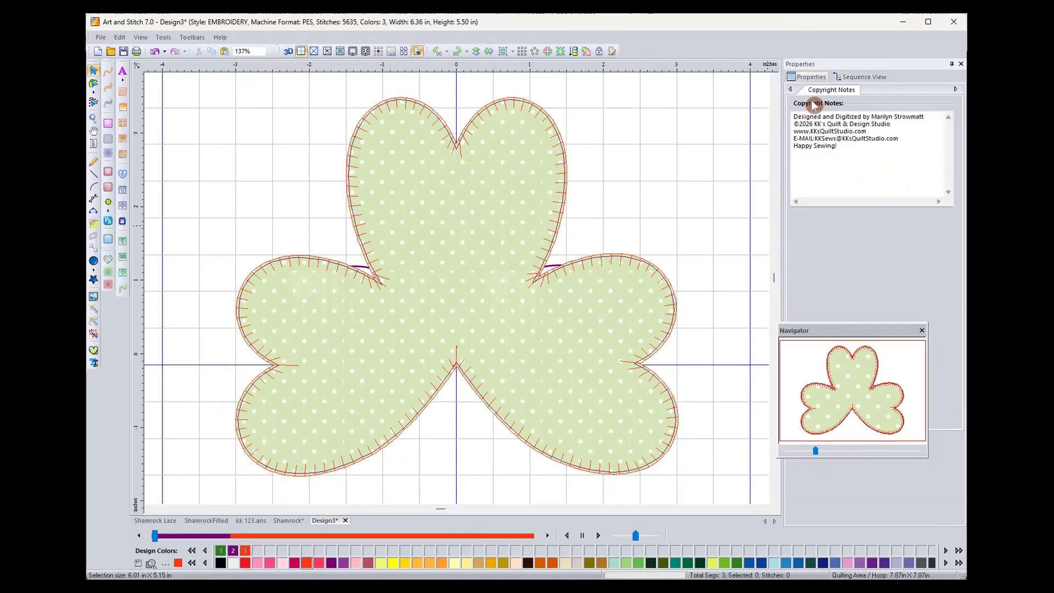
{"action": "left_click", "coordinate": [494, 159]}
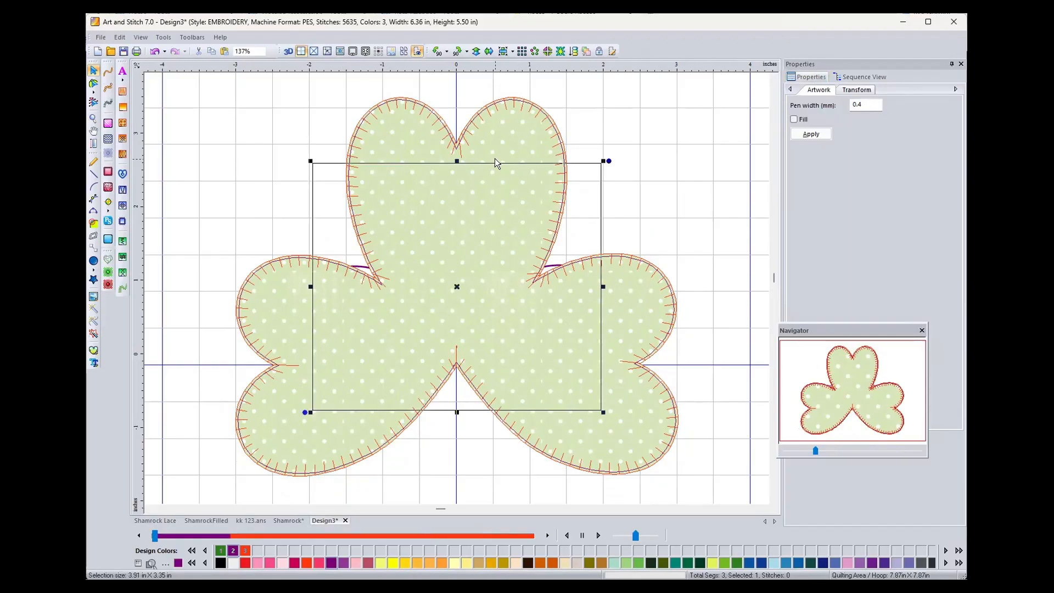
{"action": "left_click", "coordinate": [520, 103]}
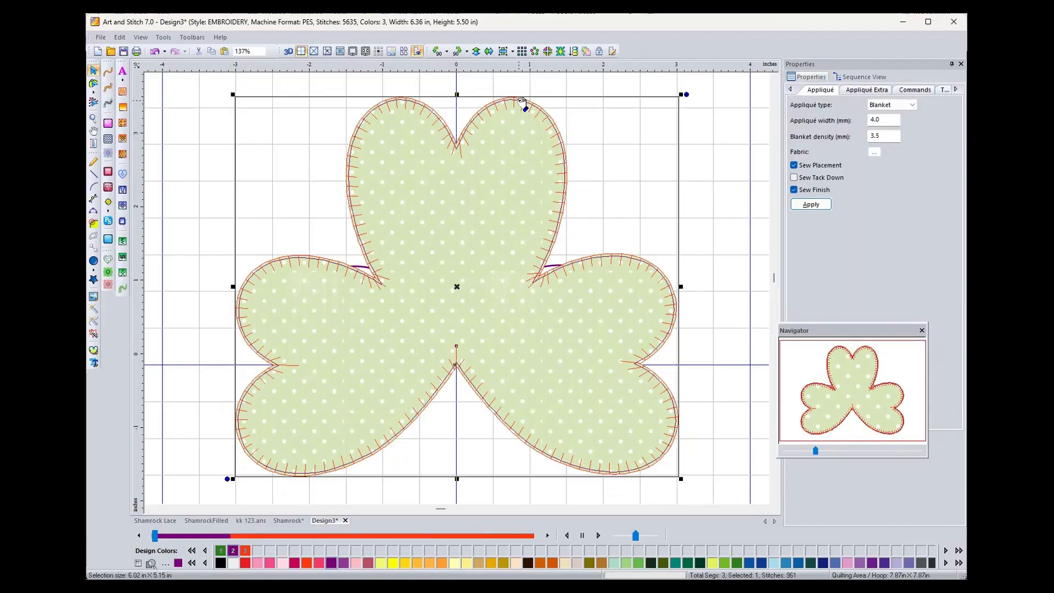
{"action": "left_click", "coordinate": [861, 77]}
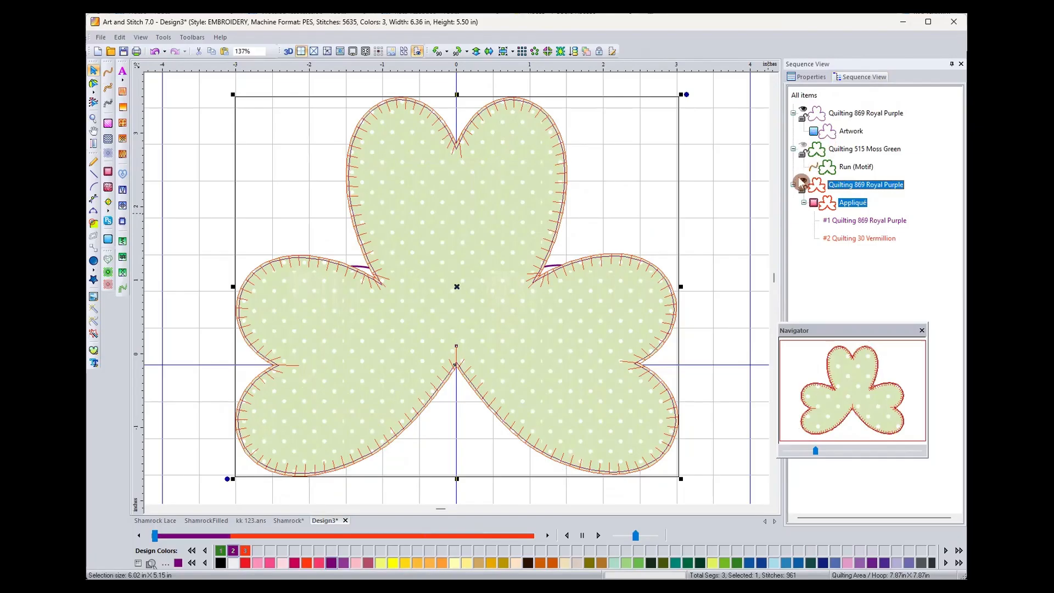
{"action": "left_click", "coordinate": [805, 148]}
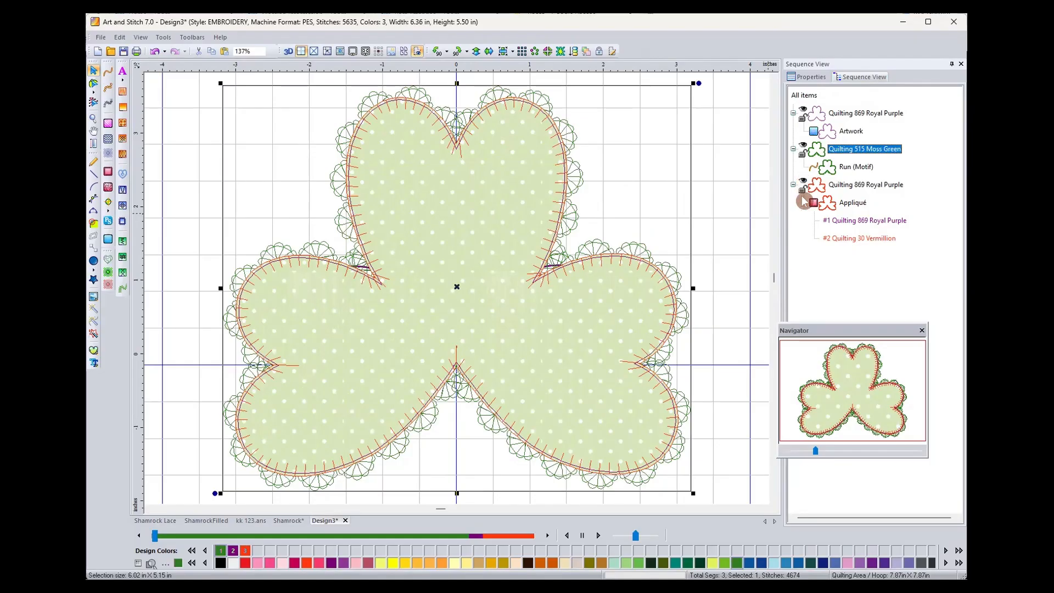
{"action": "left_click", "coordinate": [826, 218]}
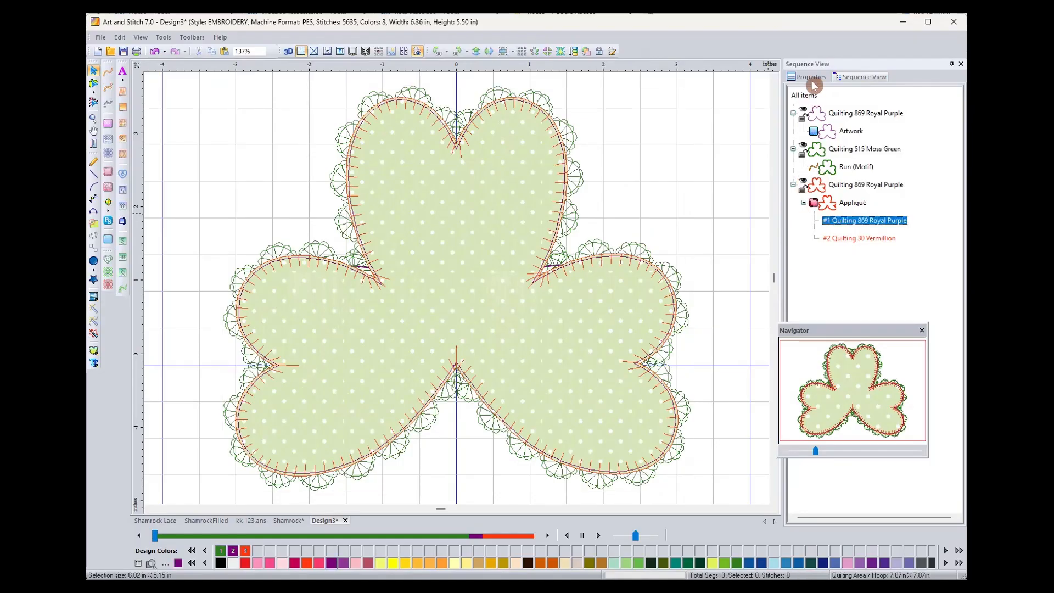
{"action": "left_click", "coordinate": [810, 79]}
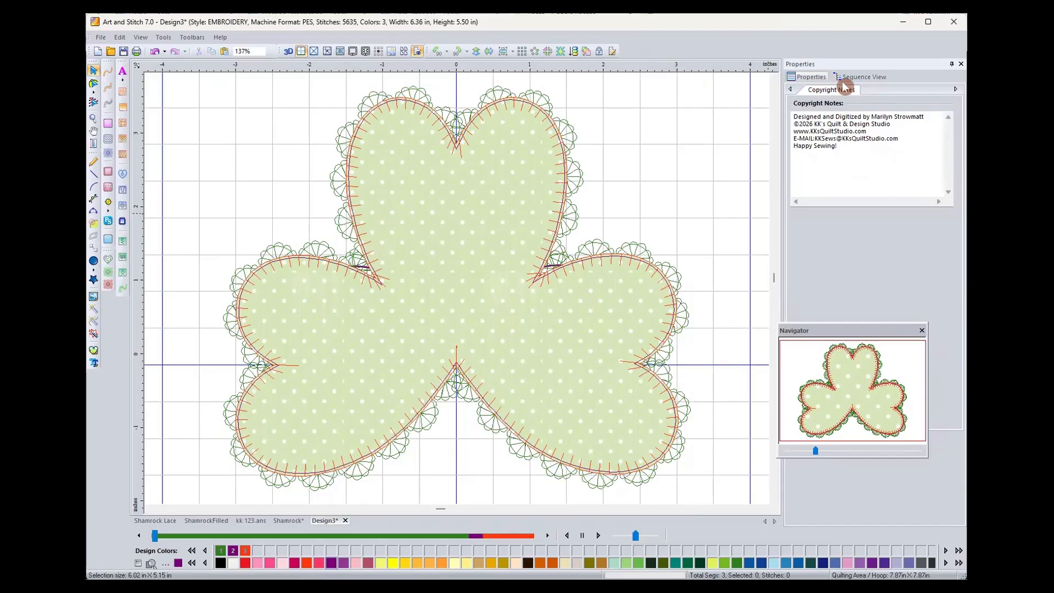
{"action": "left_click", "coordinate": [848, 80]}
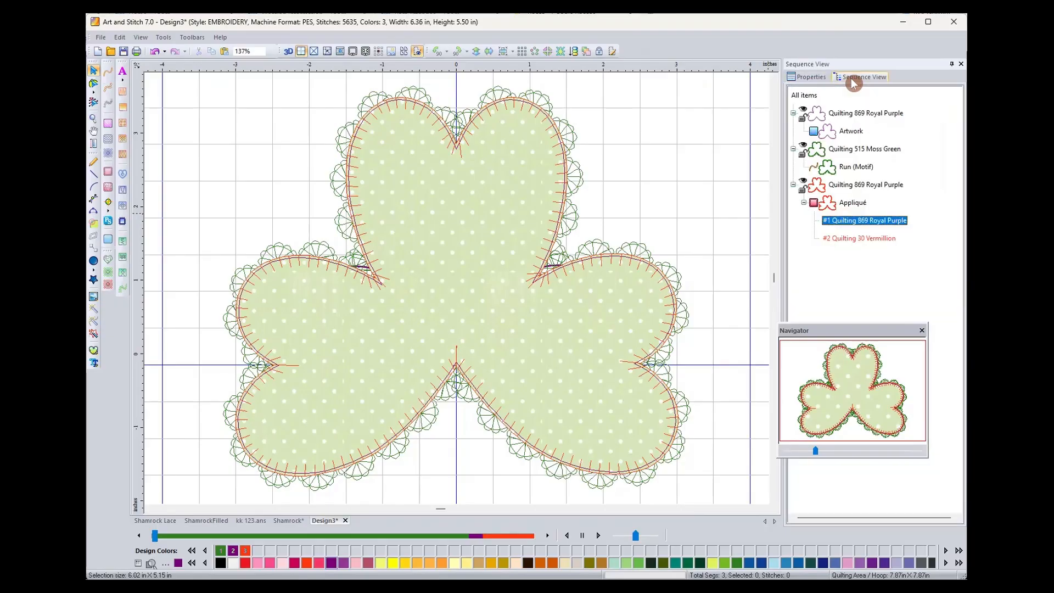
{"action": "left_click", "coordinate": [821, 204]}
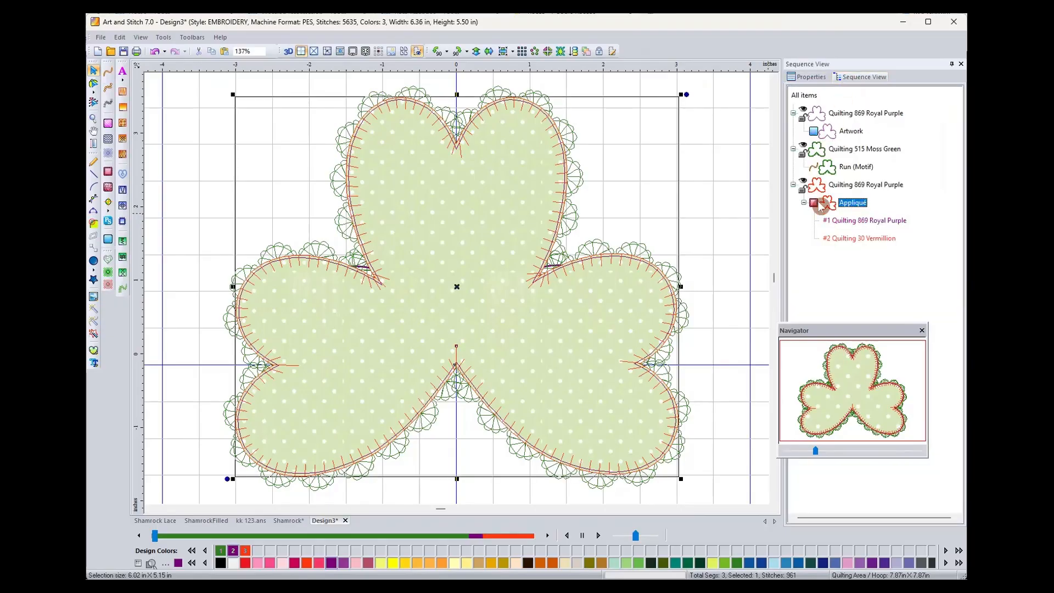
Copy and paste the small Royal Purple shamrock artwork, and move the pasted Vermillion copy slightly lower inside the appliqué
{"action": "left_click", "coordinate": [825, 132]}
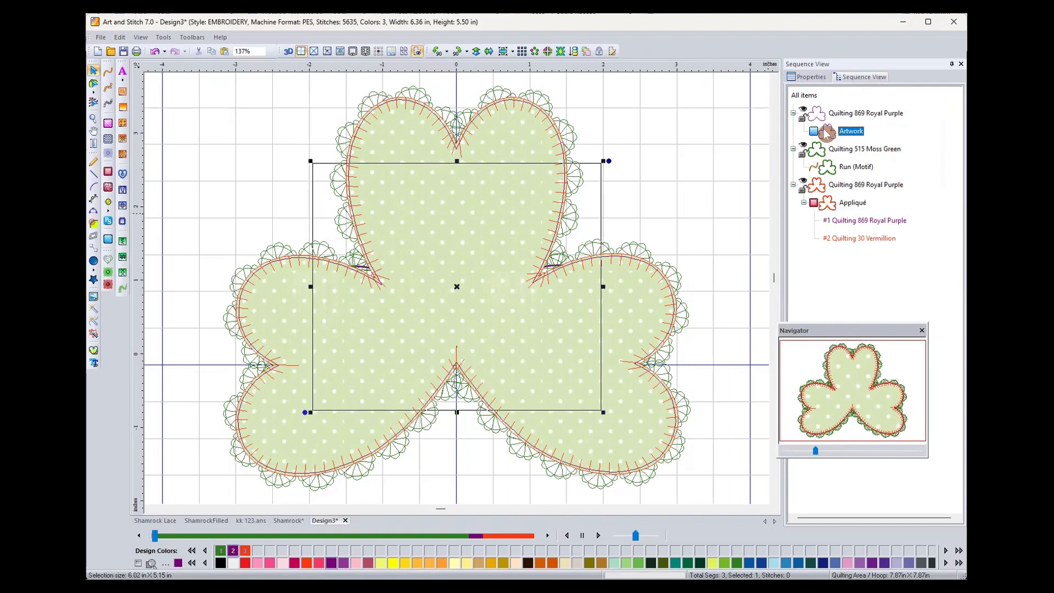
{"action": "left_click", "coordinate": [211, 53]}
{"action": "left_click", "coordinate": [225, 51]}
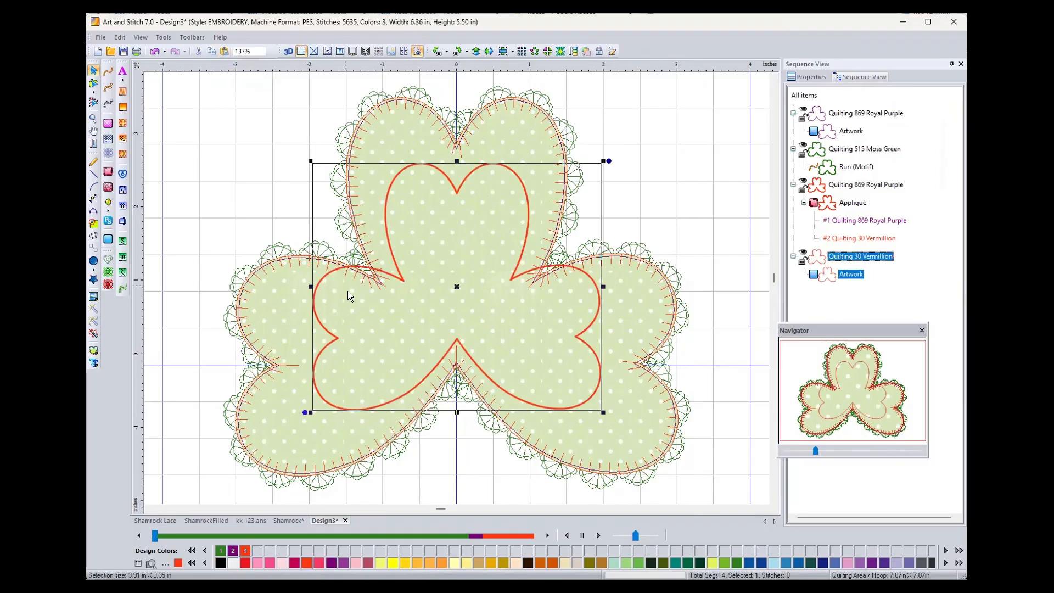
{"action": "left_click_drag", "start_coordinate": [459, 199], "coordinate": [459, 217]}
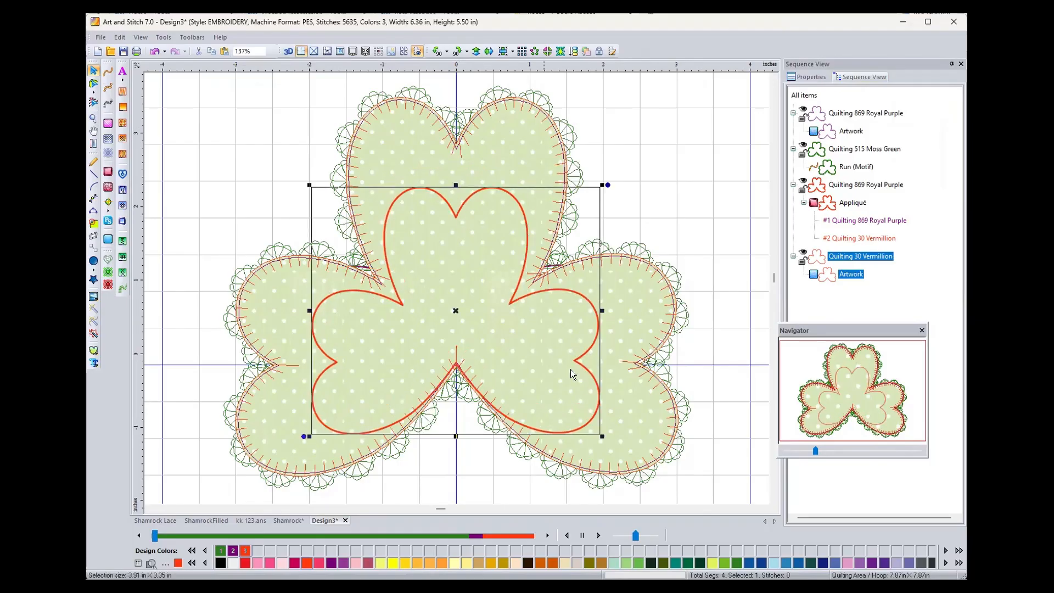
Move the Royal Purple artwork to the end of the sequence and cut it out of the design
{"action": "left_click", "coordinate": [844, 114]}
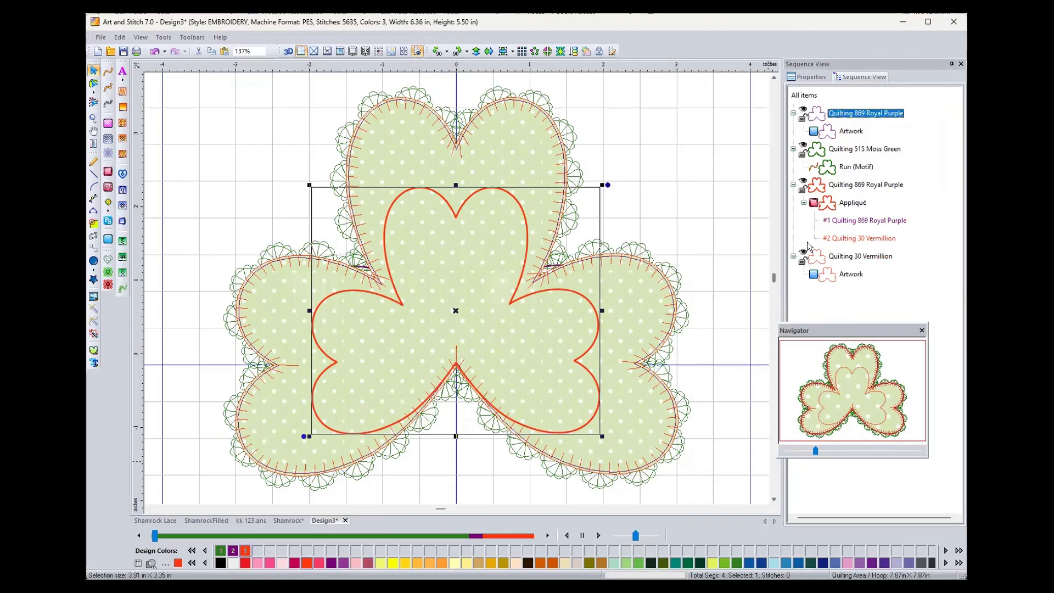
{"action": "left_click_drag", "start_coordinate": [807, 243], "coordinate": [809, 244]}
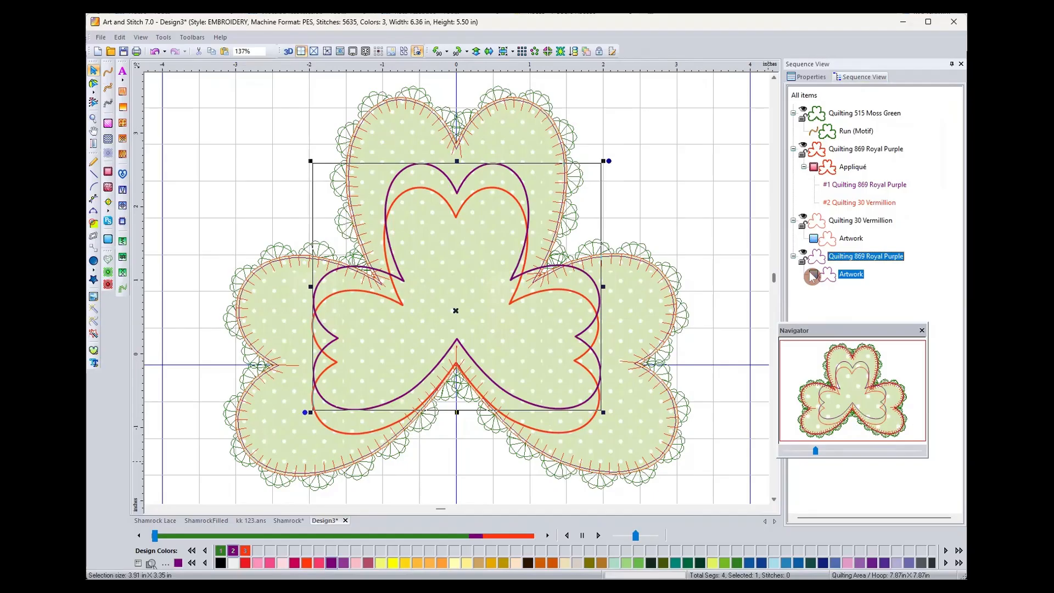
{"action": "left_click", "coordinate": [199, 55]}
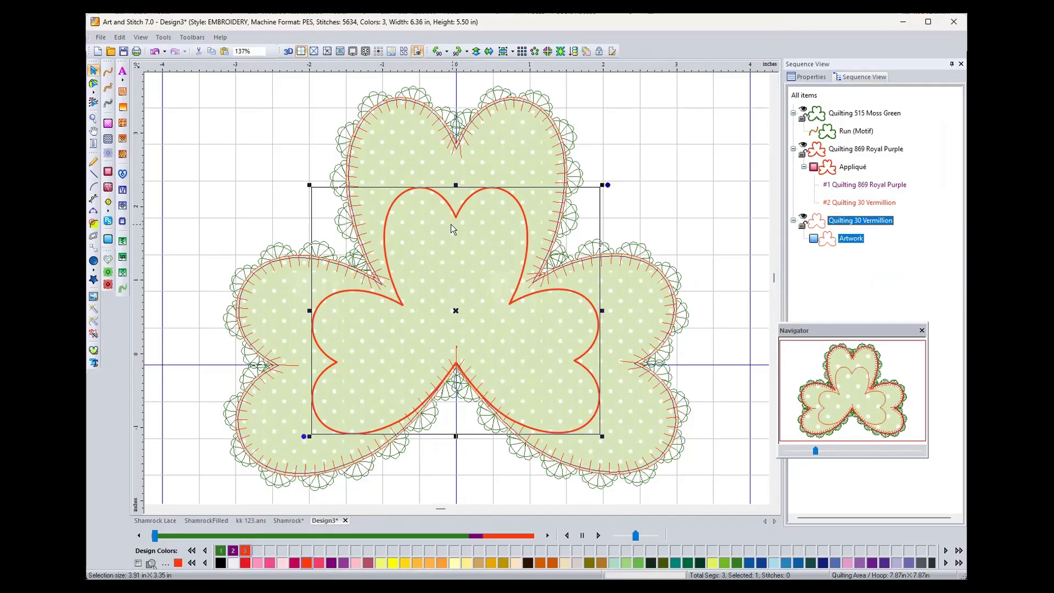
Copy and paste the Moss Green run motif lace object, and convert the copy to artwork
{"action": "left_click", "coordinate": [807, 275]}
{"action": "left_click", "coordinate": [830, 146]}
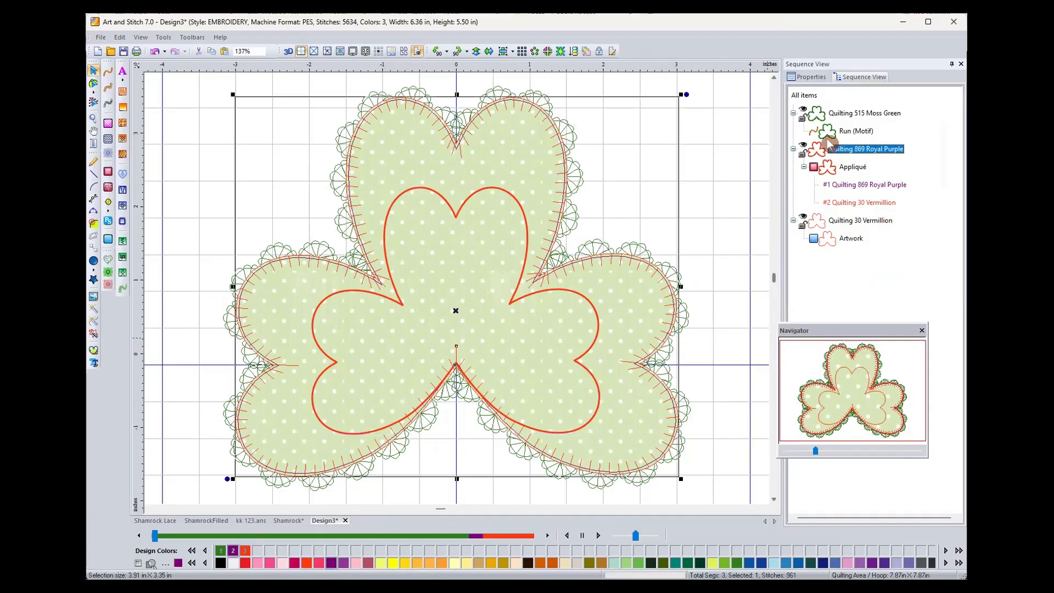
{"action": "left_click", "coordinate": [824, 130]}
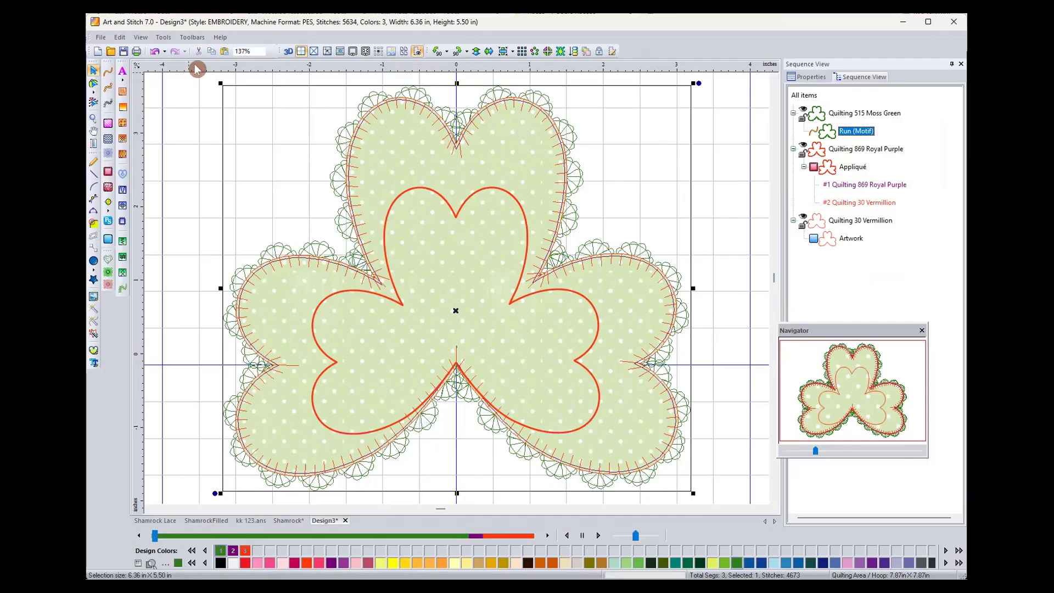
{"action": "left_click", "coordinate": [224, 51]}
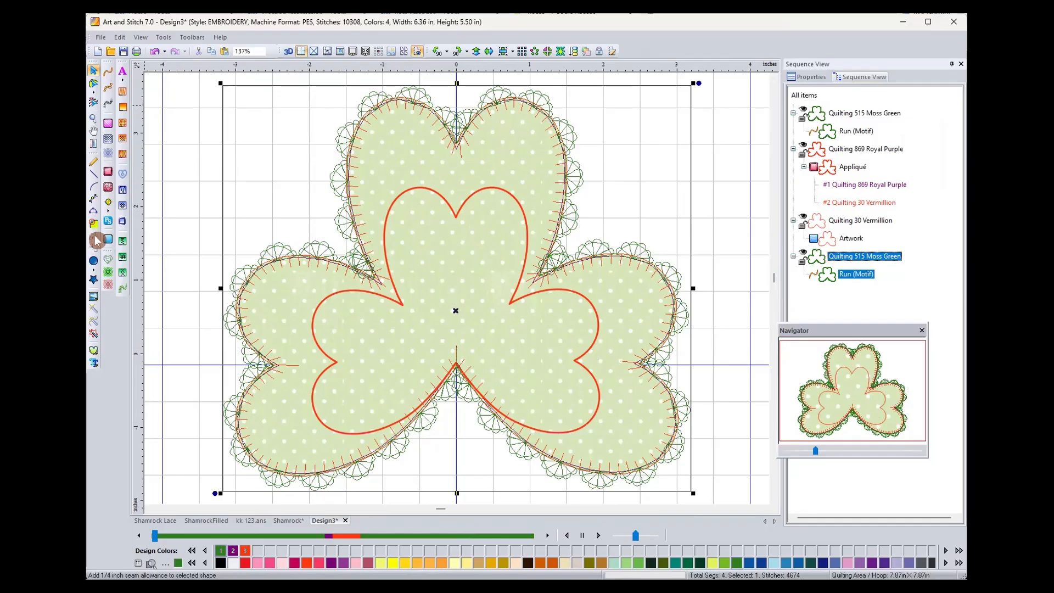
{"action": "left_click", "coordinate": [108, 240]}
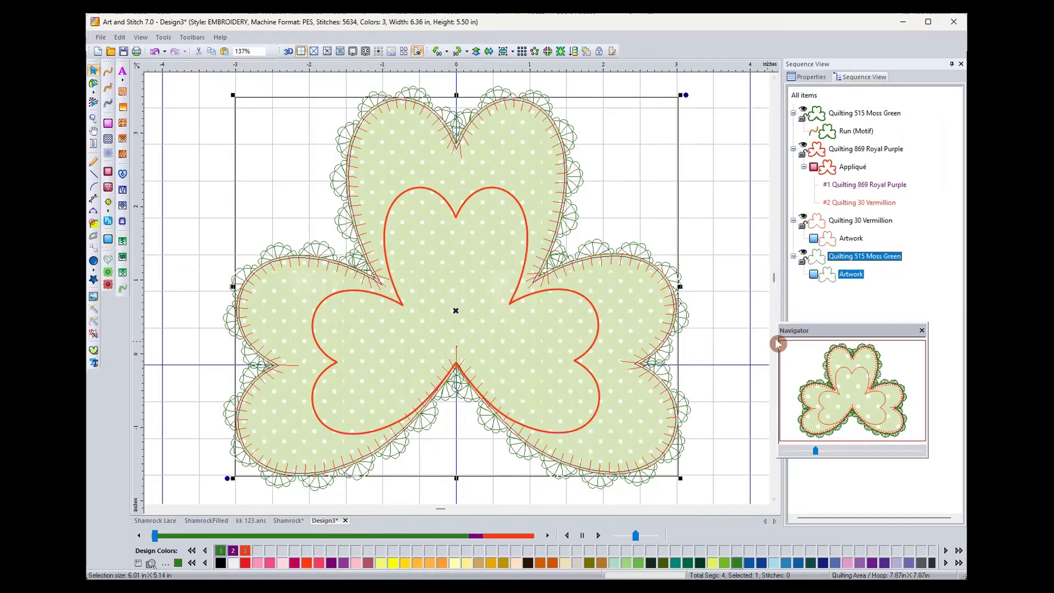
Move the Vermillion artwork after the Moss Green artwork in the sequence, and combine the two outlines with Exclude
{"action": "left_click", "coordinate": [841, 219]}
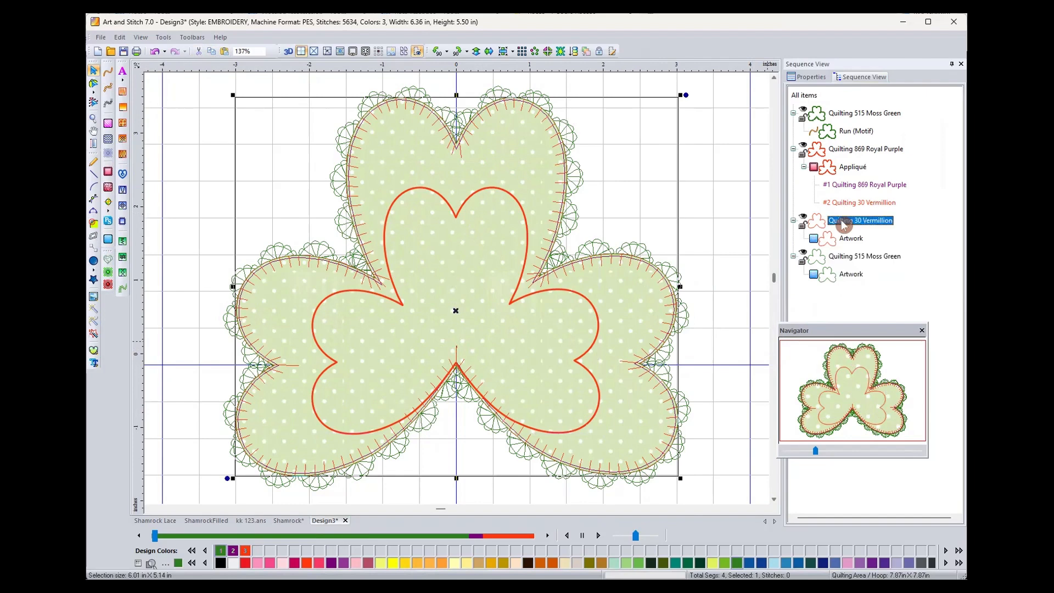
{"action": "left_click_drag", "start_coordinate": [827, 303], "coordinate": [826, 299]}
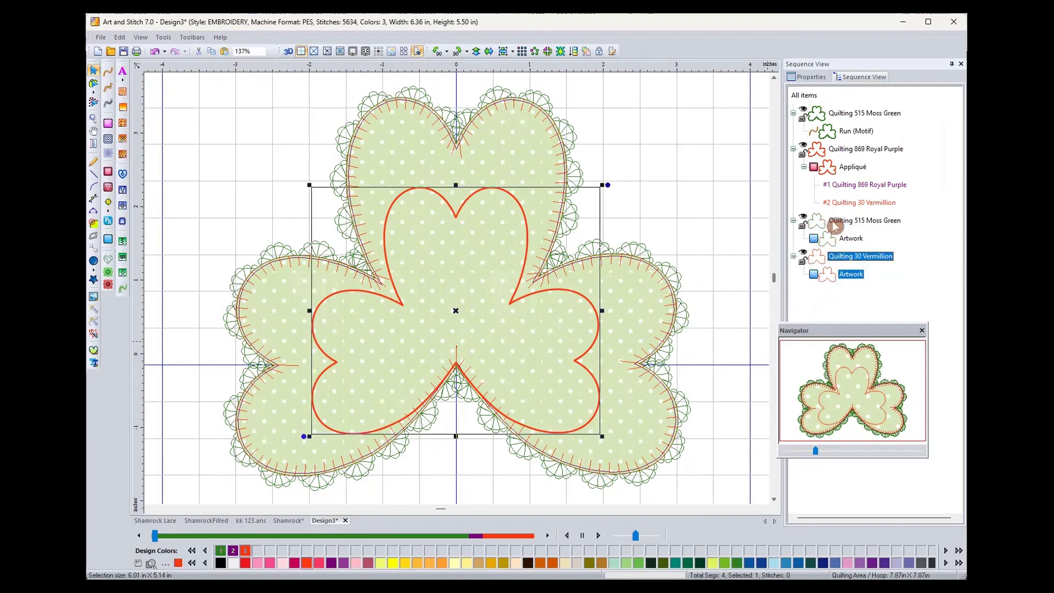
{"action": "left_click", "coordinate": [832, 239]}
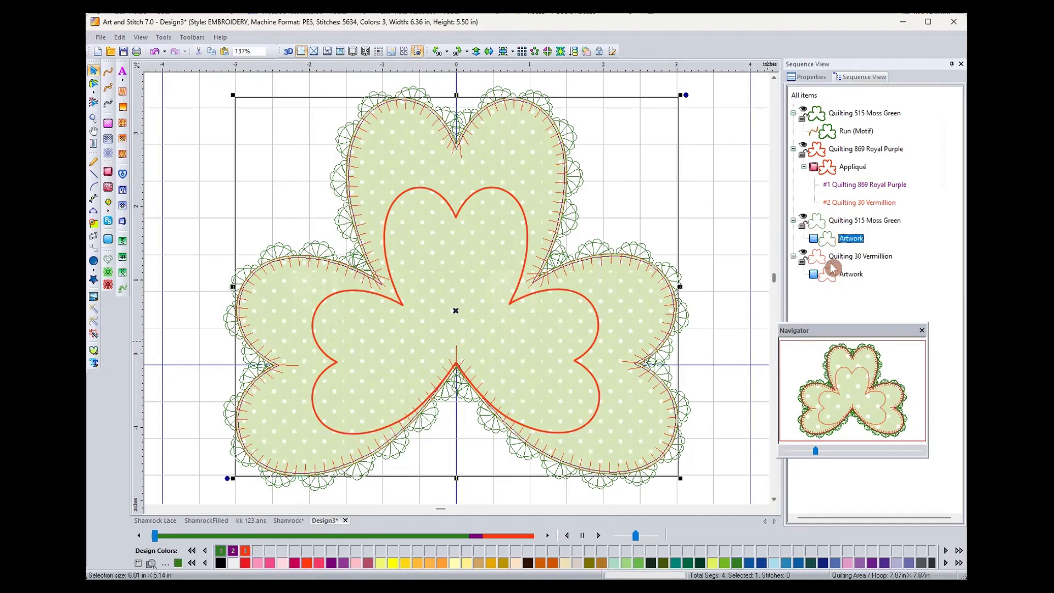
{"action": "left_click", "coordinate": [831, 273]}
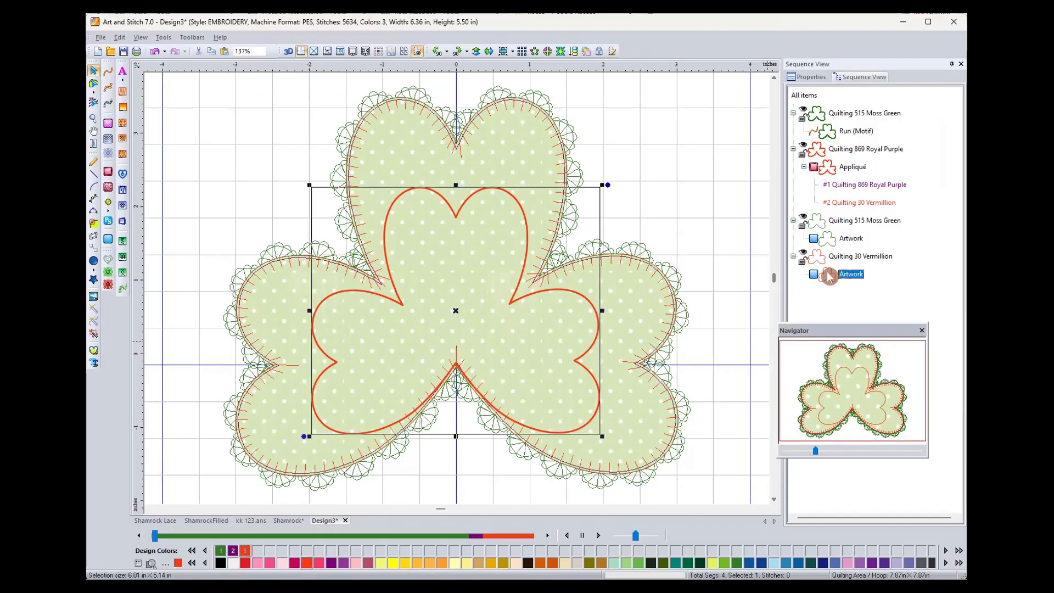
{"action": "left_click", "coordinate": [827, 240], "text": "ctrl"}
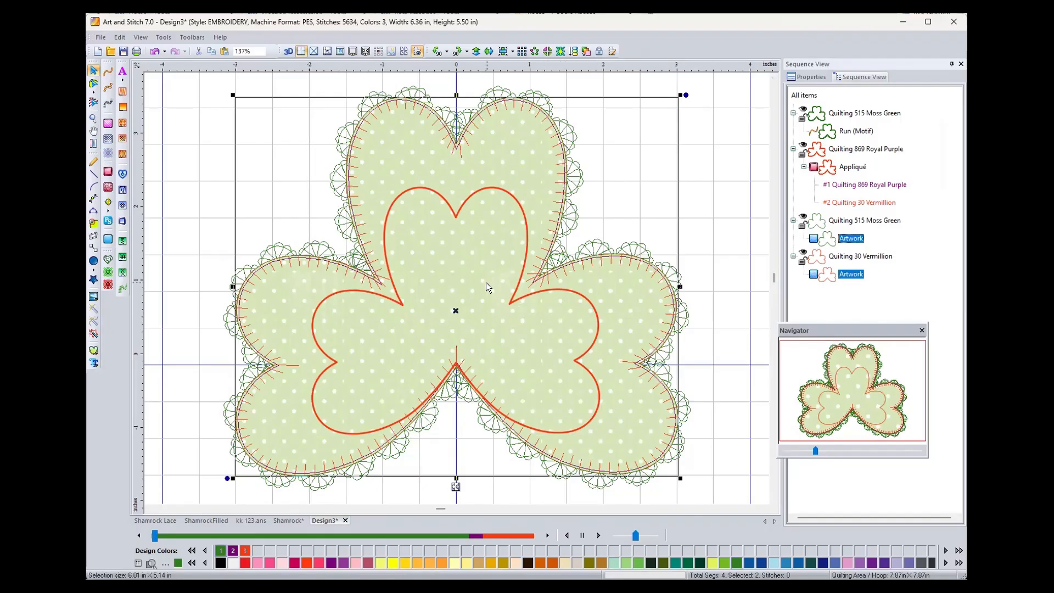
{"action": "right_click", "coordinate": [516, 315]}
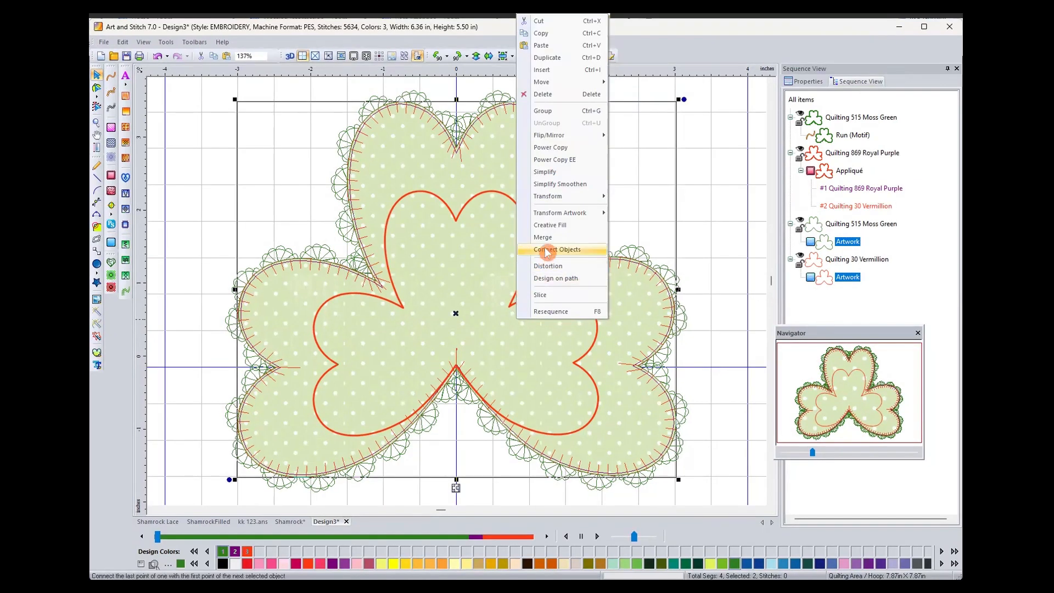
{"action": "left_click", "coordinate": [560, 213]}
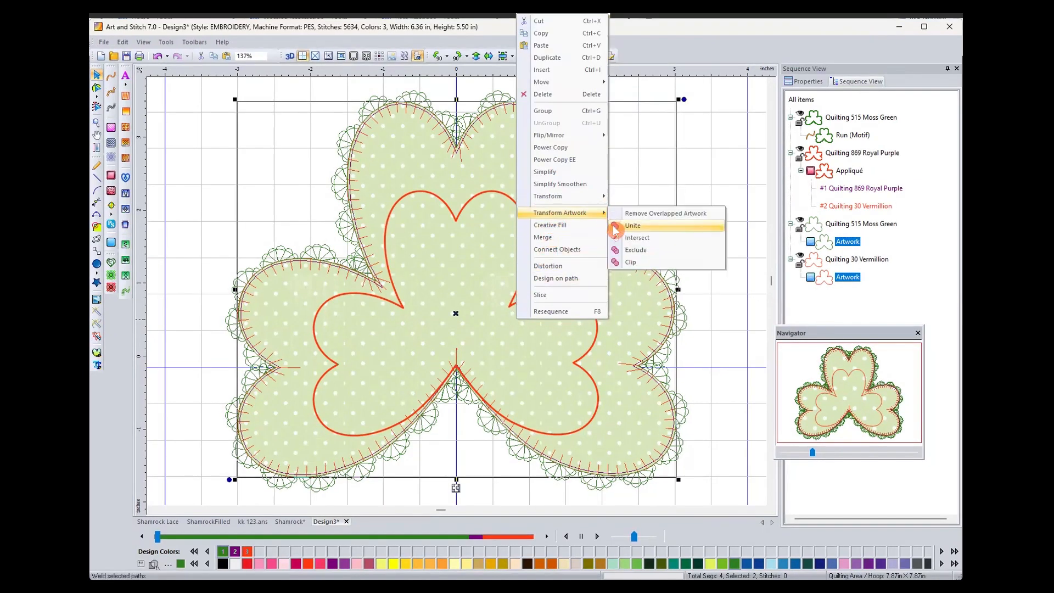
{"action": "left_click", "coordinate": [643, 250]}
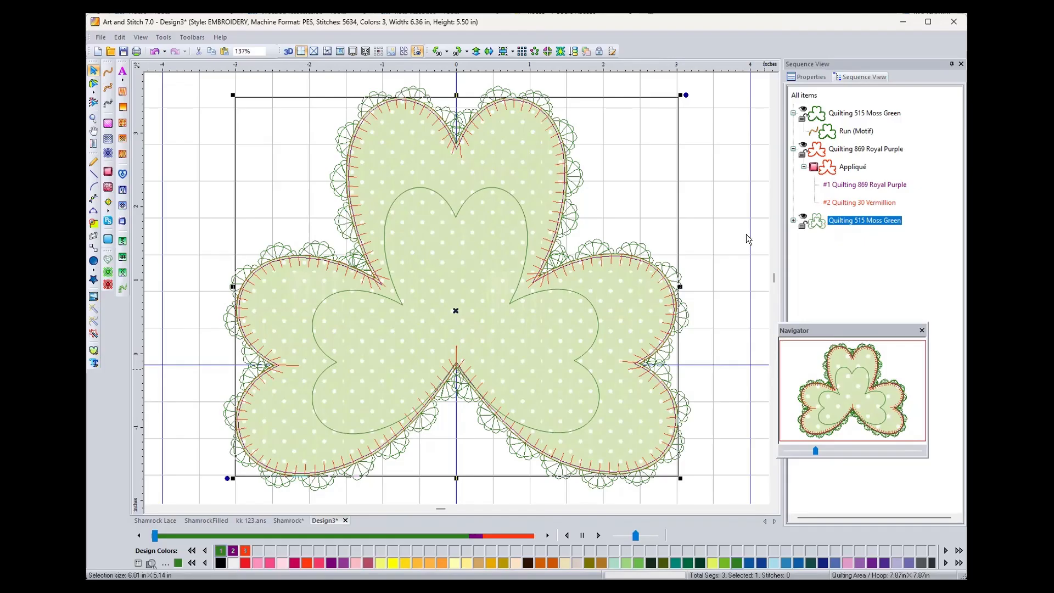
Convert the combined Moss Green shamrock artwork to a motif fill and apply the emb_Blackwork029 pattern to it
{"action": "left_click", "coordinate": [109, 140]}
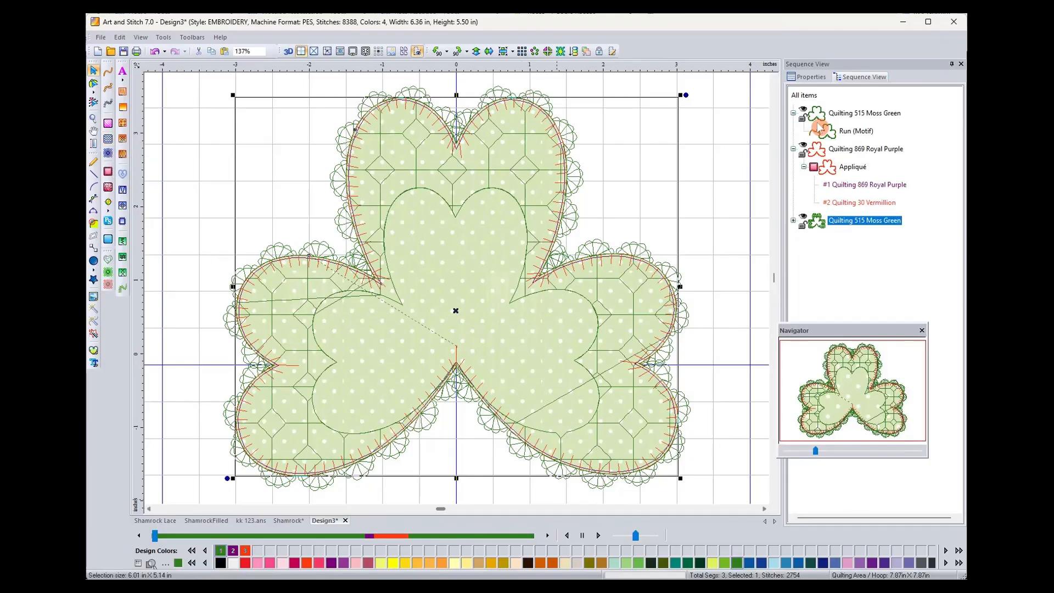
{"action": "left_click", "coordinate": [812, 78]}
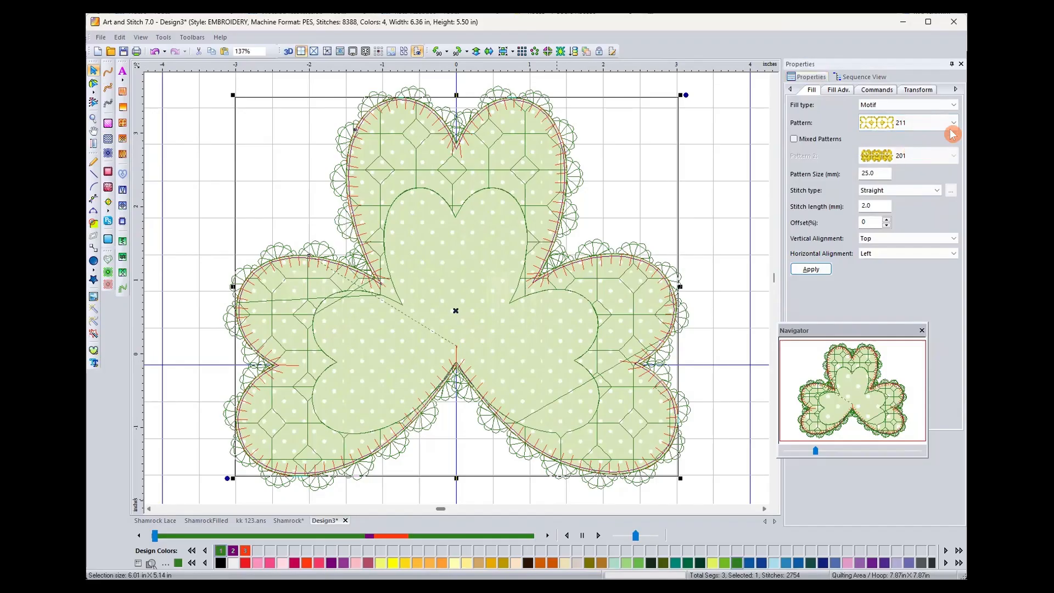
{"action": "left_click", "coordinate": [952, 125]}
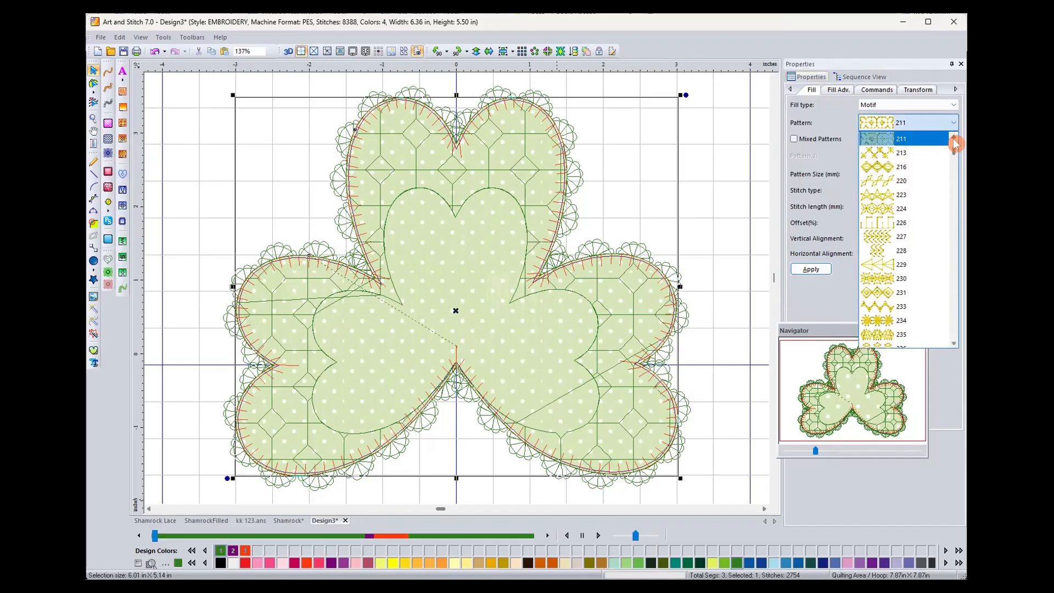
{"action": "left_click_drag", "start_coordinate": [953, 152], "coordinate": [955, 212]}
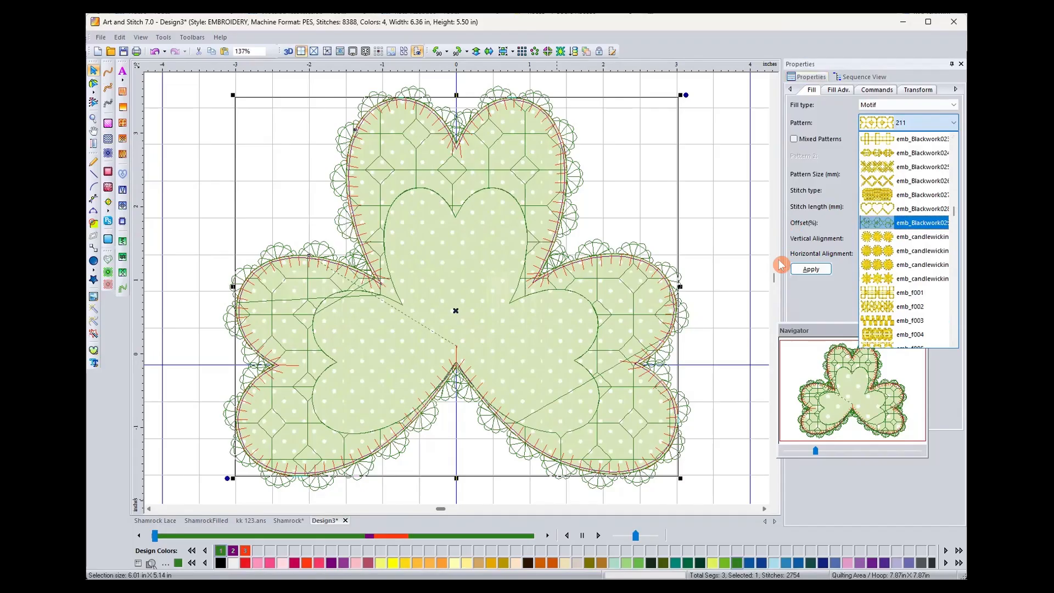
{"action": "left_click", "coordinate": [903, 228]}
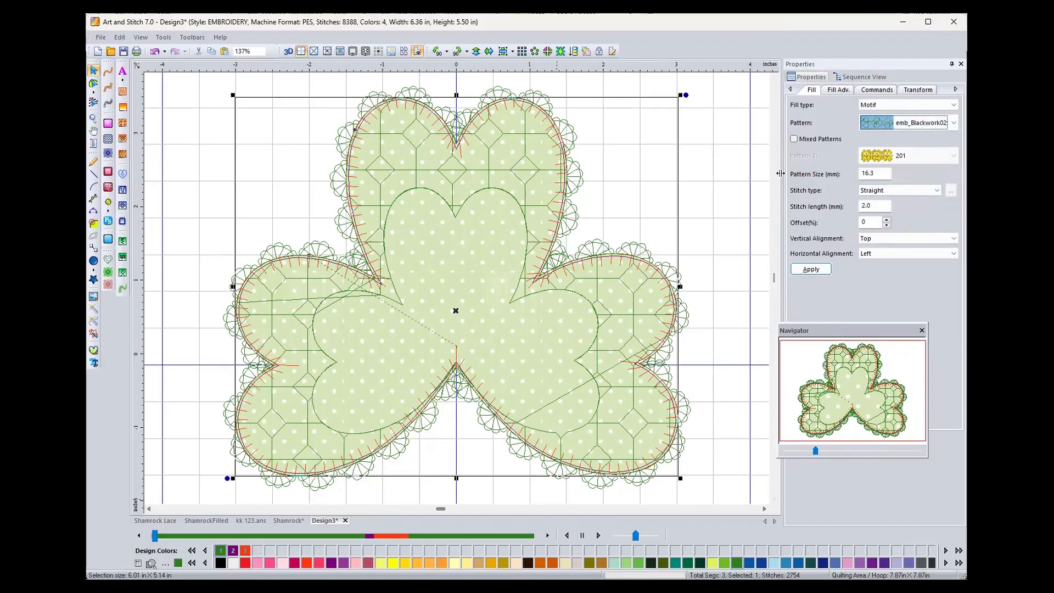
{"action": "left_click_drag", "start_coordinate": [780, 174], "coordinate": [728, 164]}
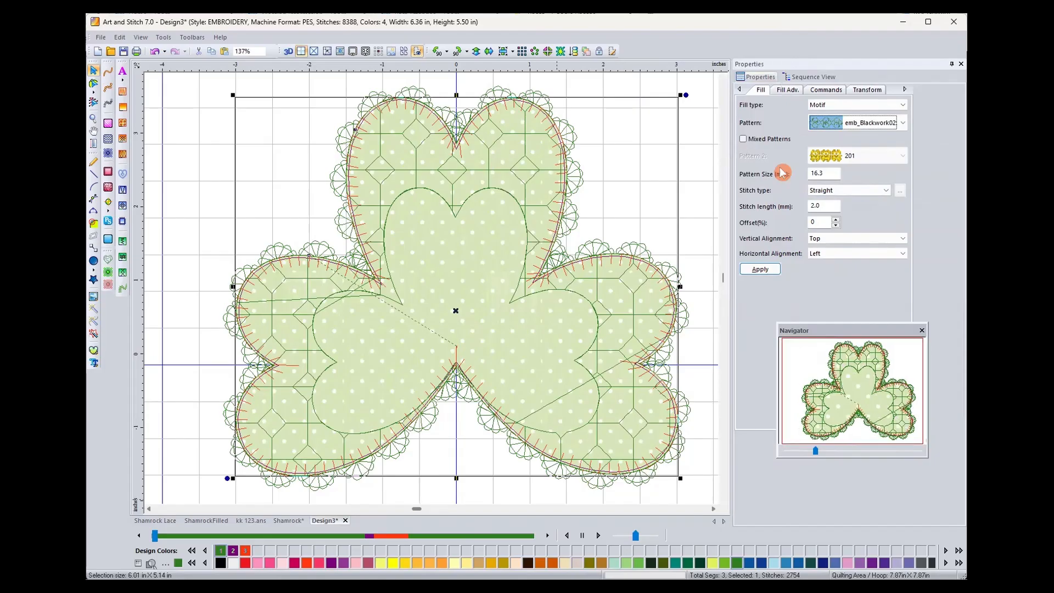
{"action": "left_click", "coordinate": [900, 123]}
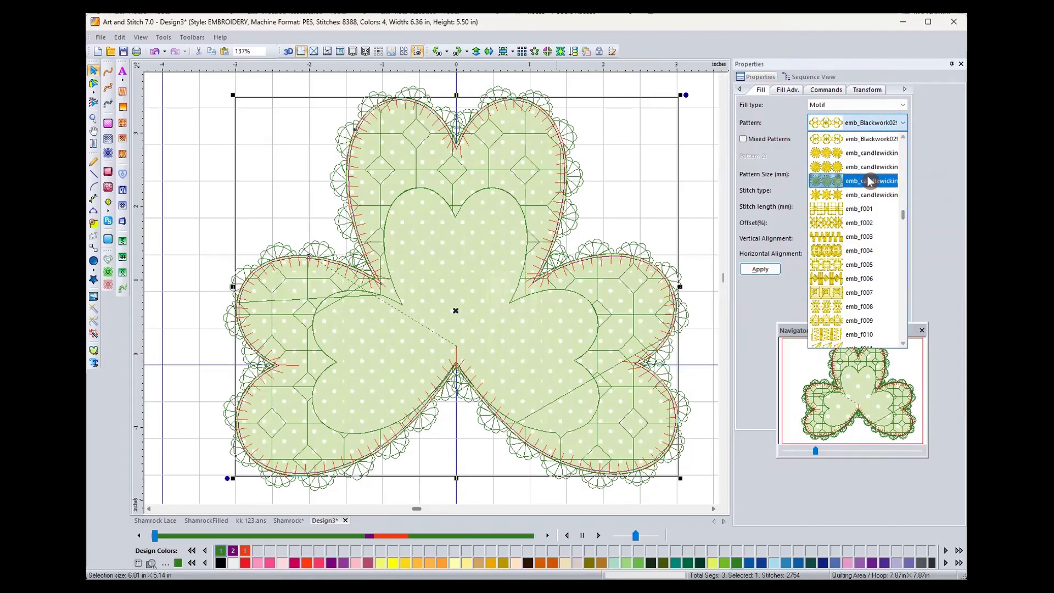
{"action": "left_click", "coordinate": [865, 138]}
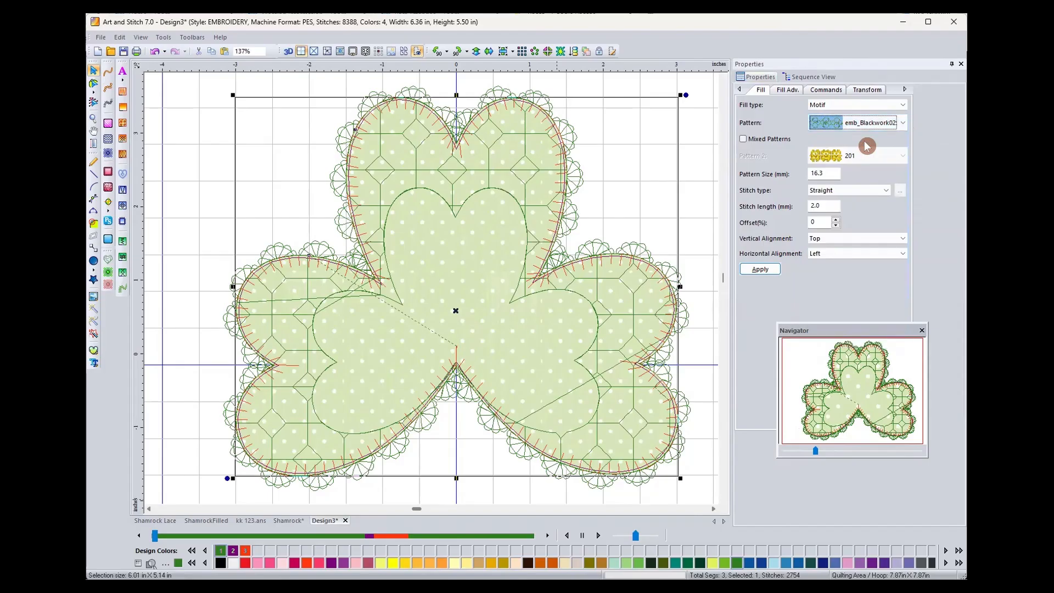
{"action": "left_click", "coordinate": [759, 269]}
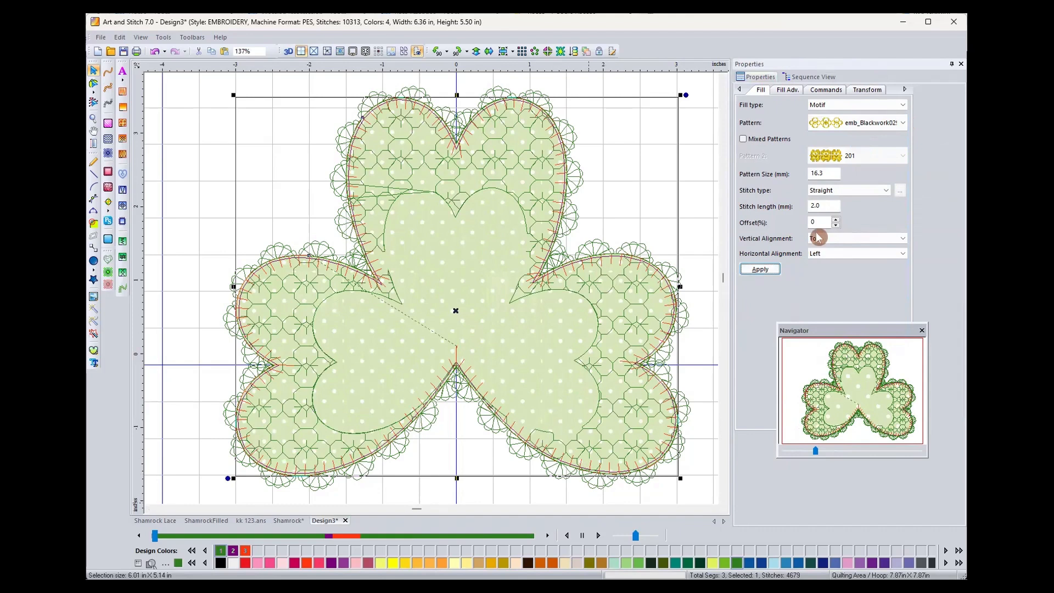
Set the Moss Green motif fill's pattern size to 14 mm and apply it
{"action": "double_click", "coordinate": [823, 174]}
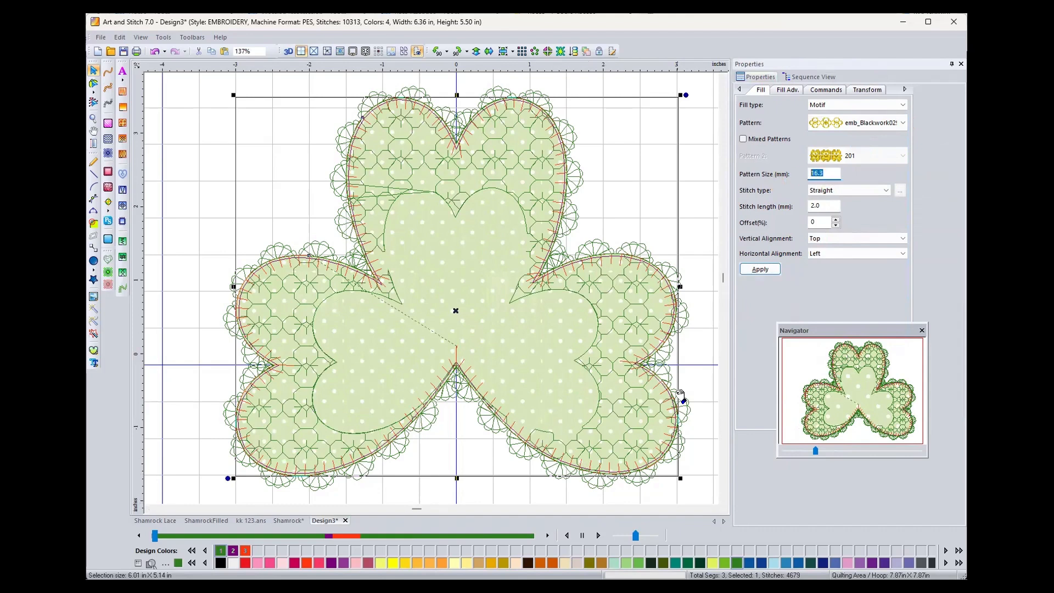
{"action": "type", "text": "14"}
{"action": "left_click", "coordinate": [746, 271]}
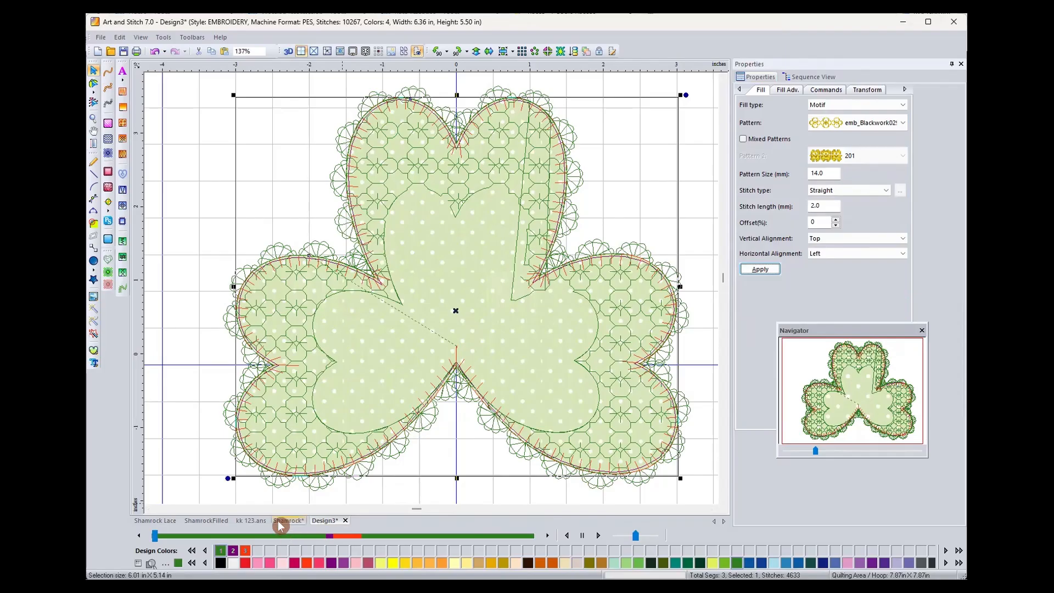
Examine the ShamrockFilled design in 3D, look at the kk 123.ans lace design, and return to ShamrockFilled
{"action": "left_click", "coordinate": [203, 520]}
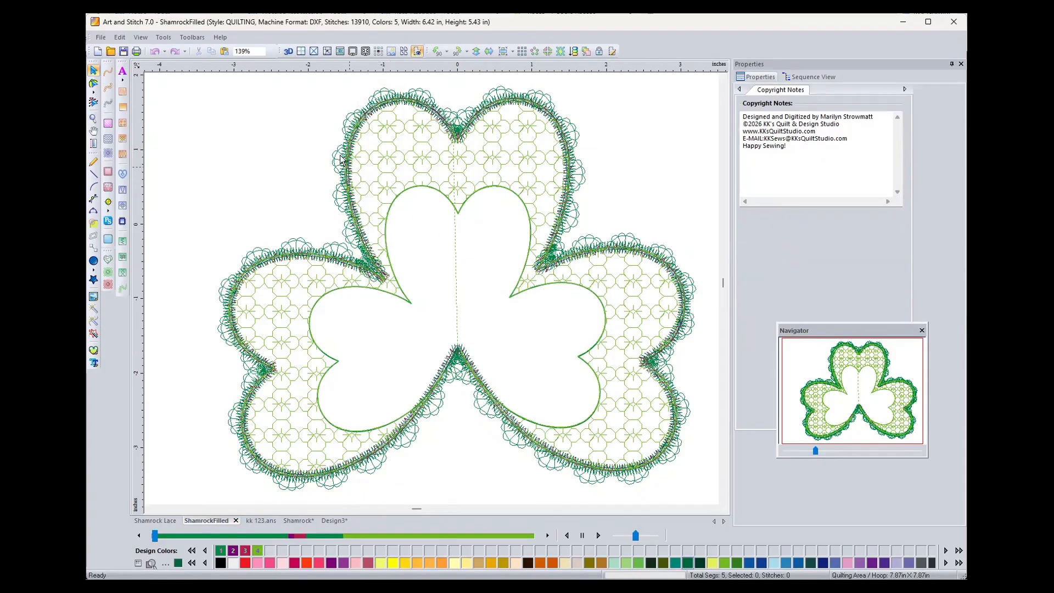
{"action": "left_click", "coordinate": [287, 51]}
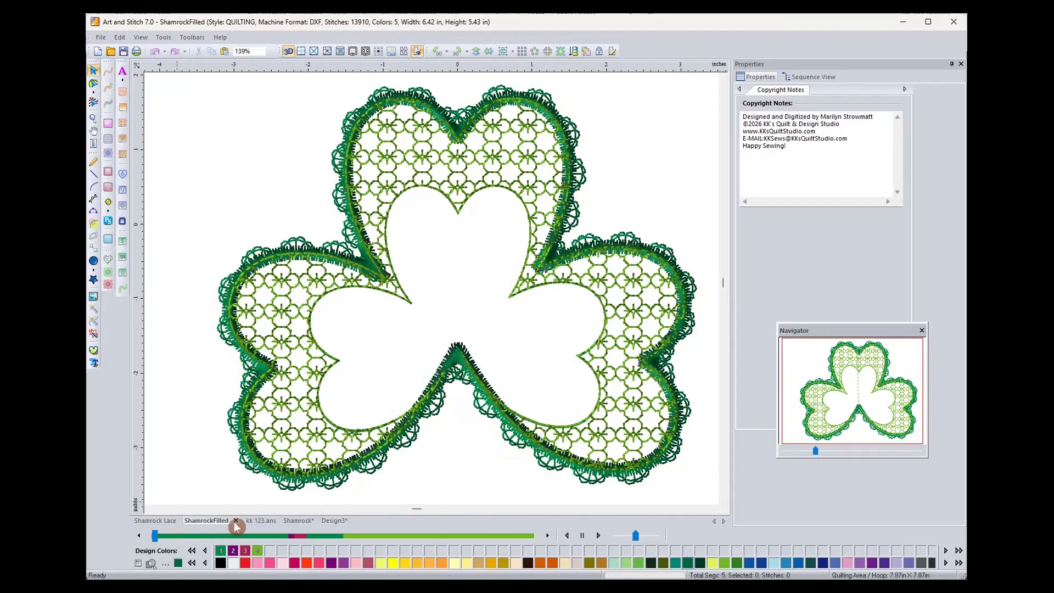
{"action": "left_click", "coordinate": [252, 519]}
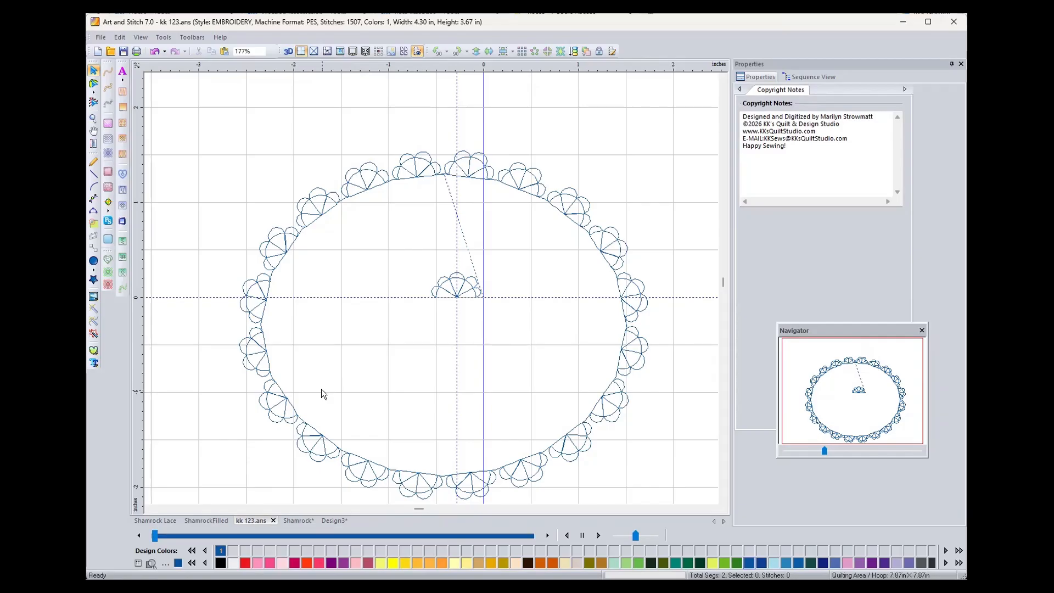
{"action": "left_click", "coordinate": [292, 521]}
{"action": "left_click", "coordinate": [204, 521]}
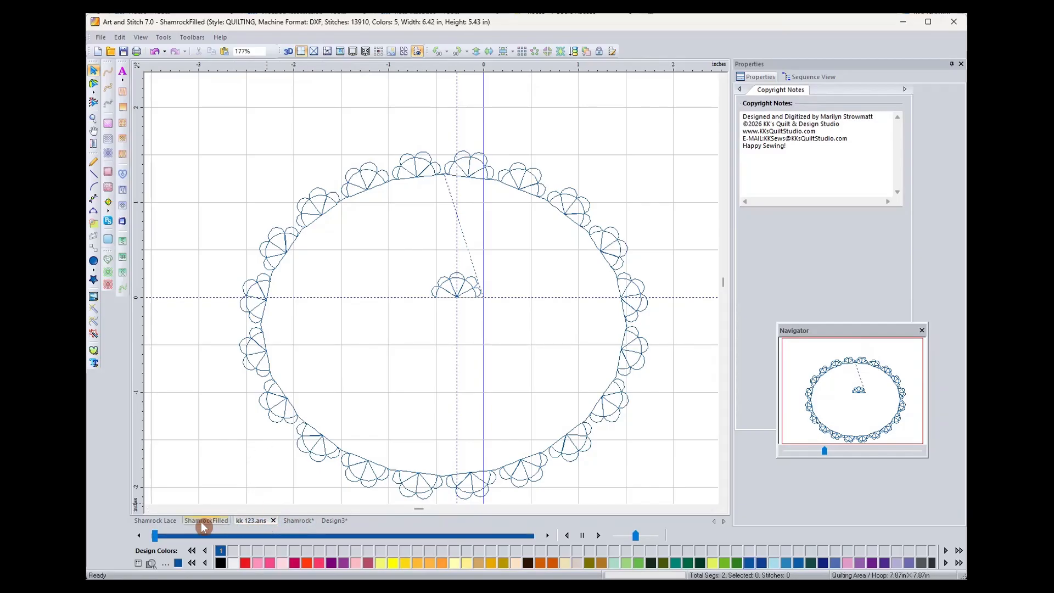